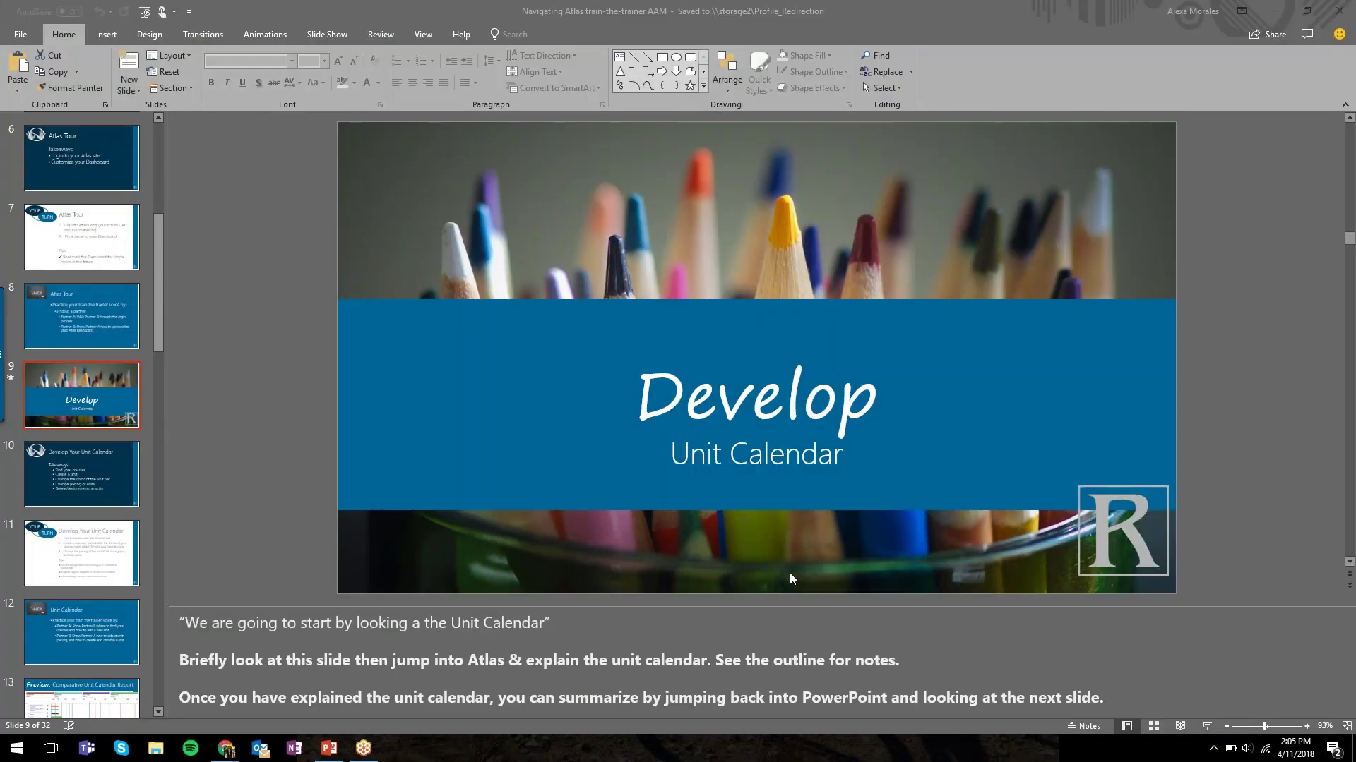
Step: Advance the slide show from slide 9 to slide 10, Develop Your Unit Calendar
left_click(1209, 726)
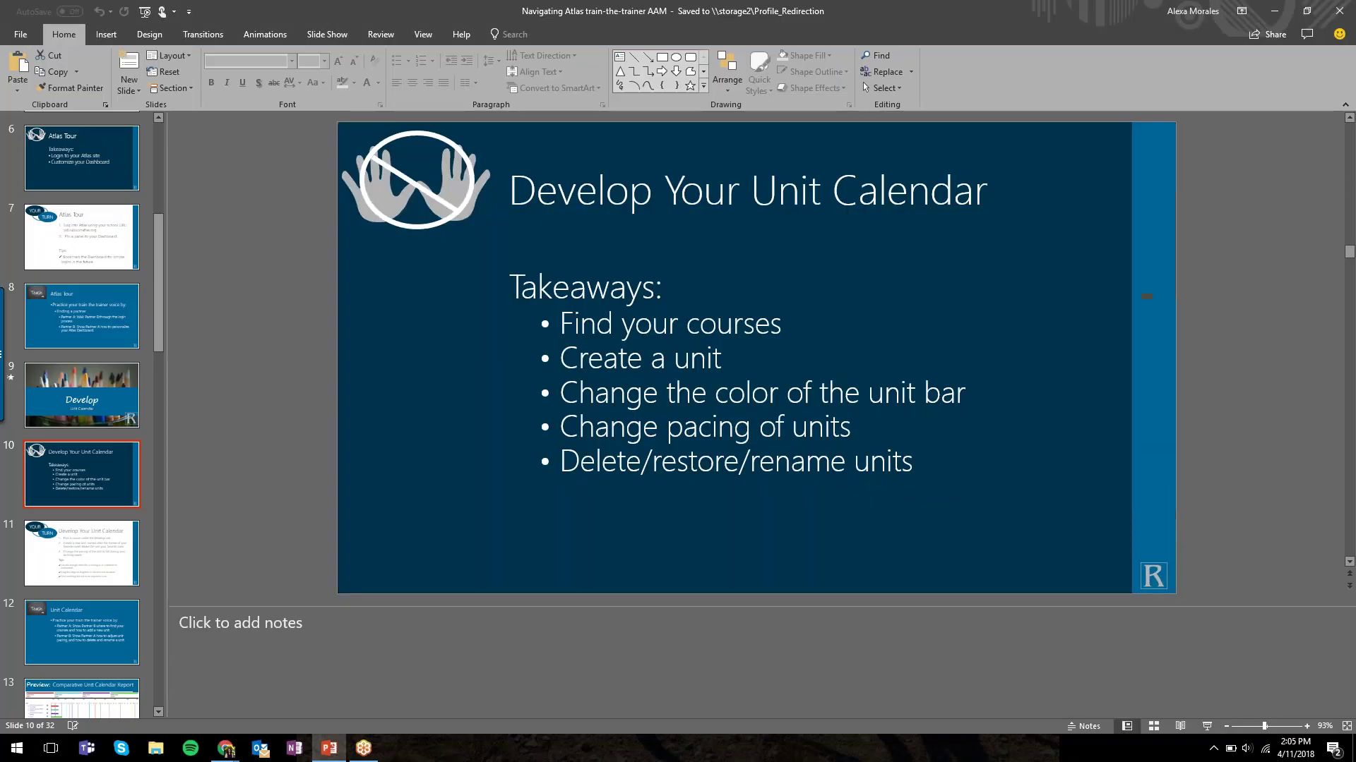
Step: Switch to Atlas and pick SAMPLE English 8 under Develop to show its Unit Calendar
key("alt+Tab")
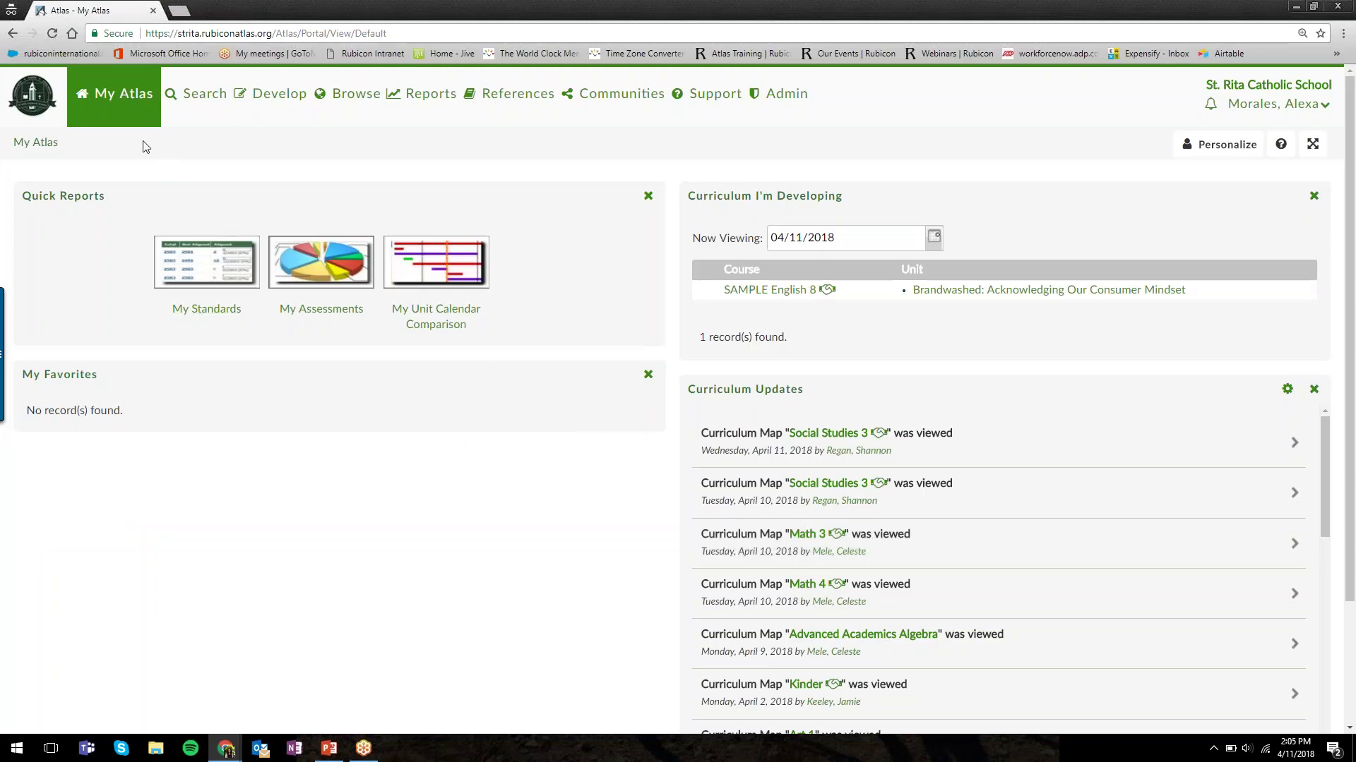
mouse_move(280, 104)
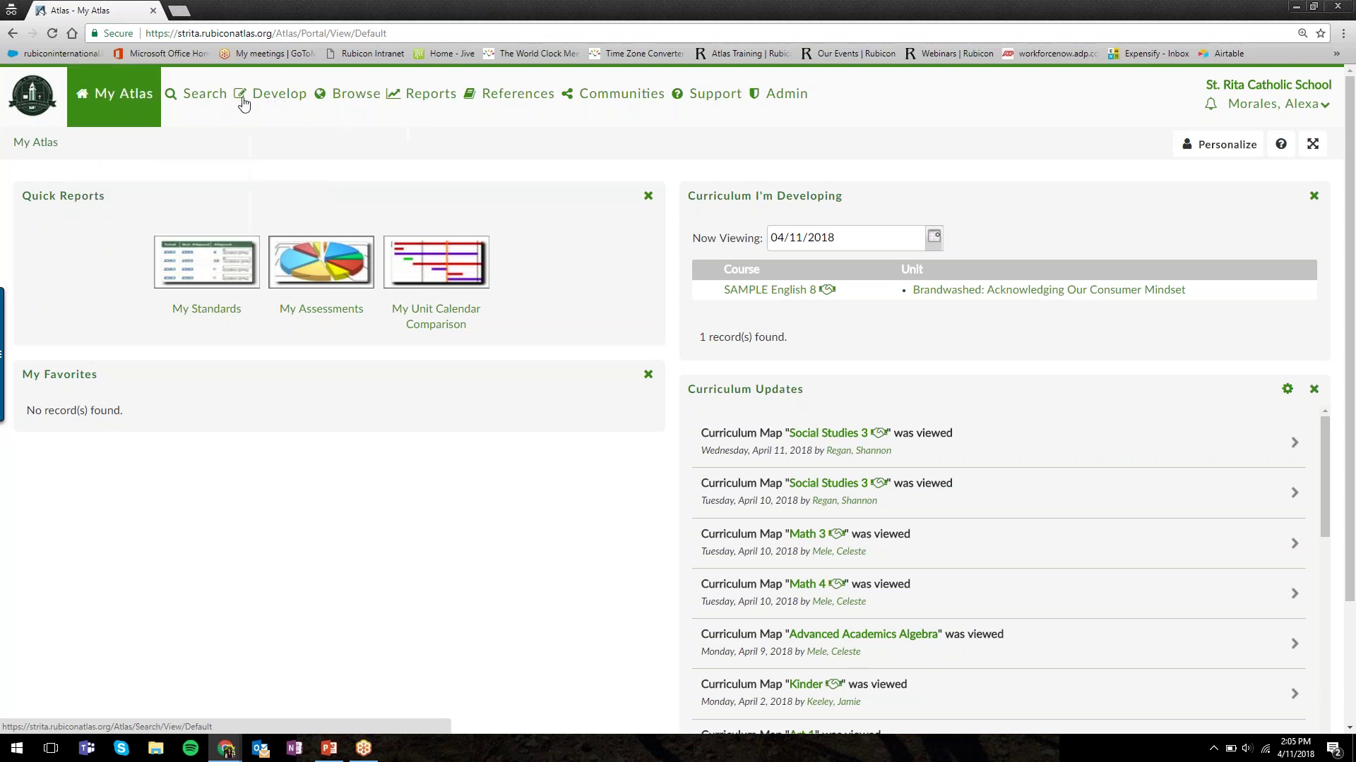
mouse_move(731, 104)
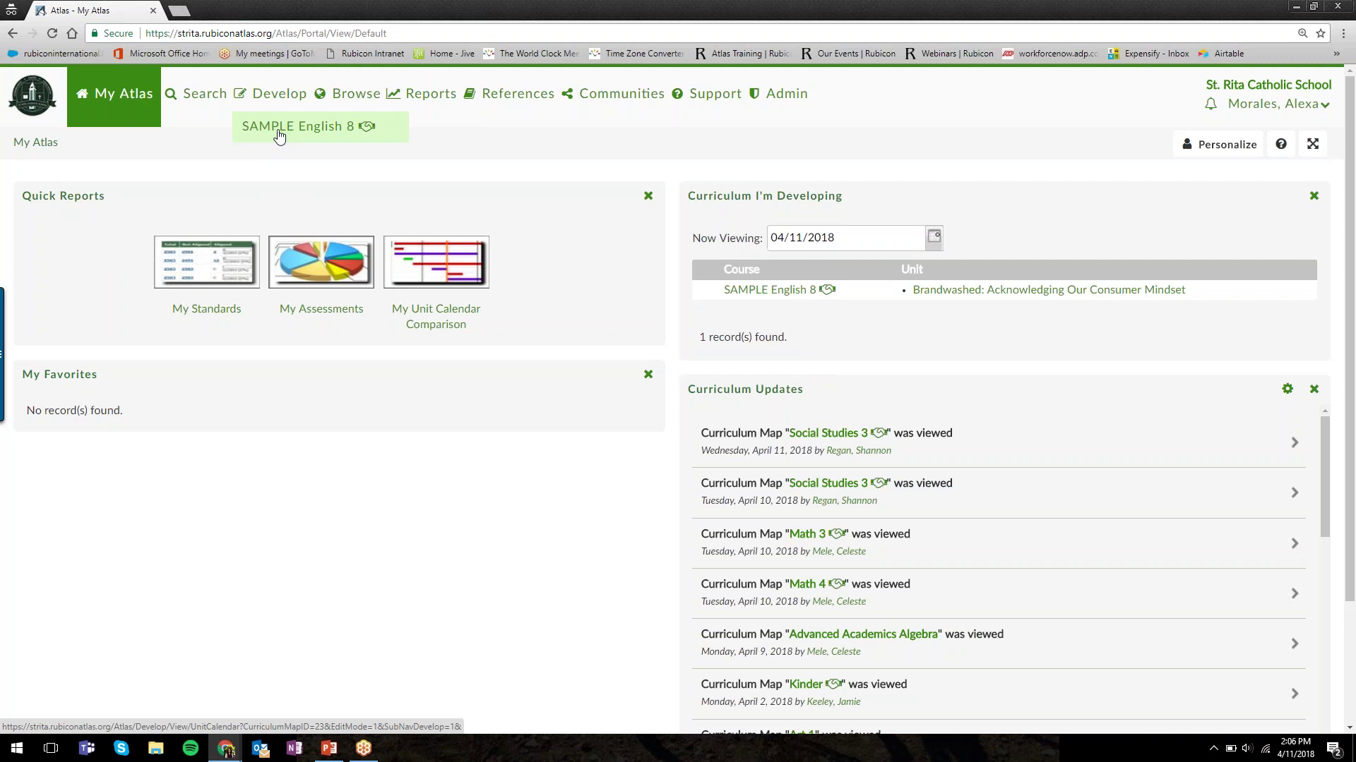
left_click(280, 134)
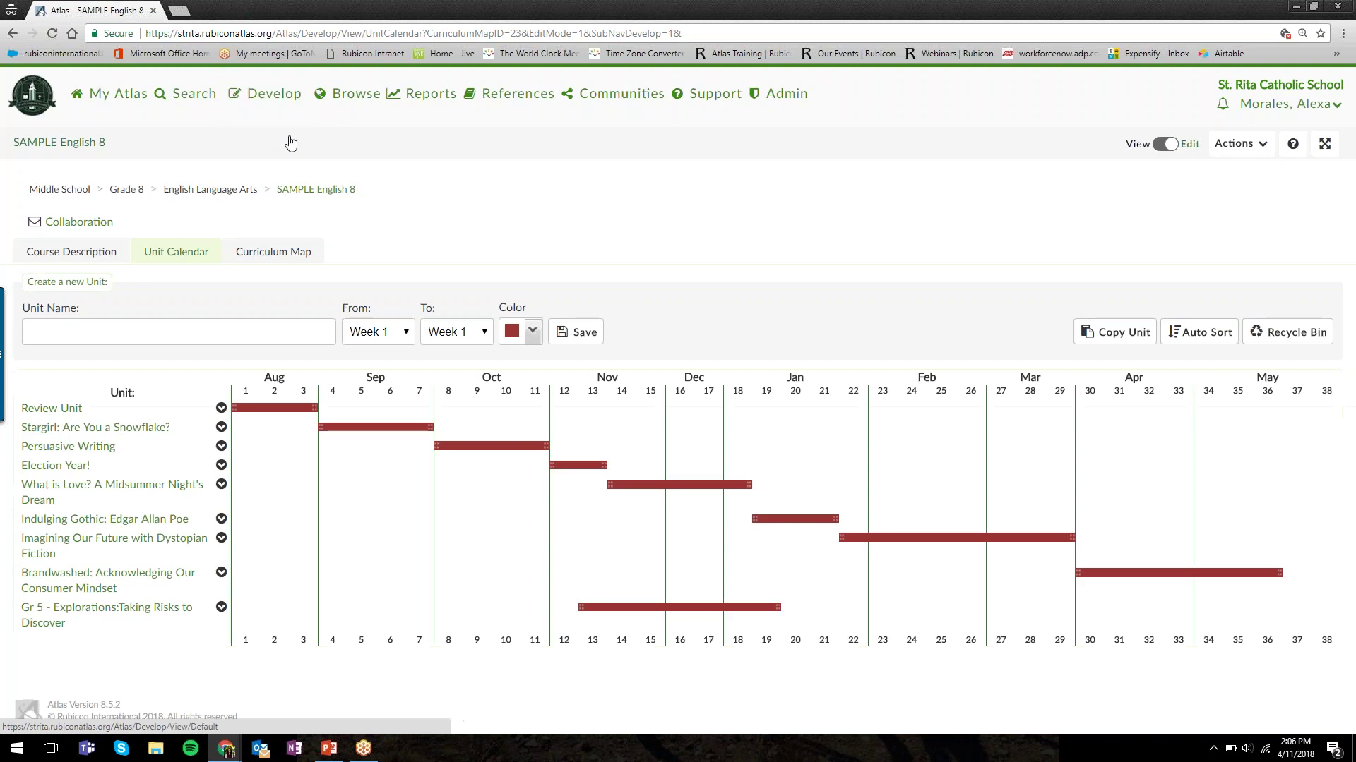
mouse_move(362, 127)
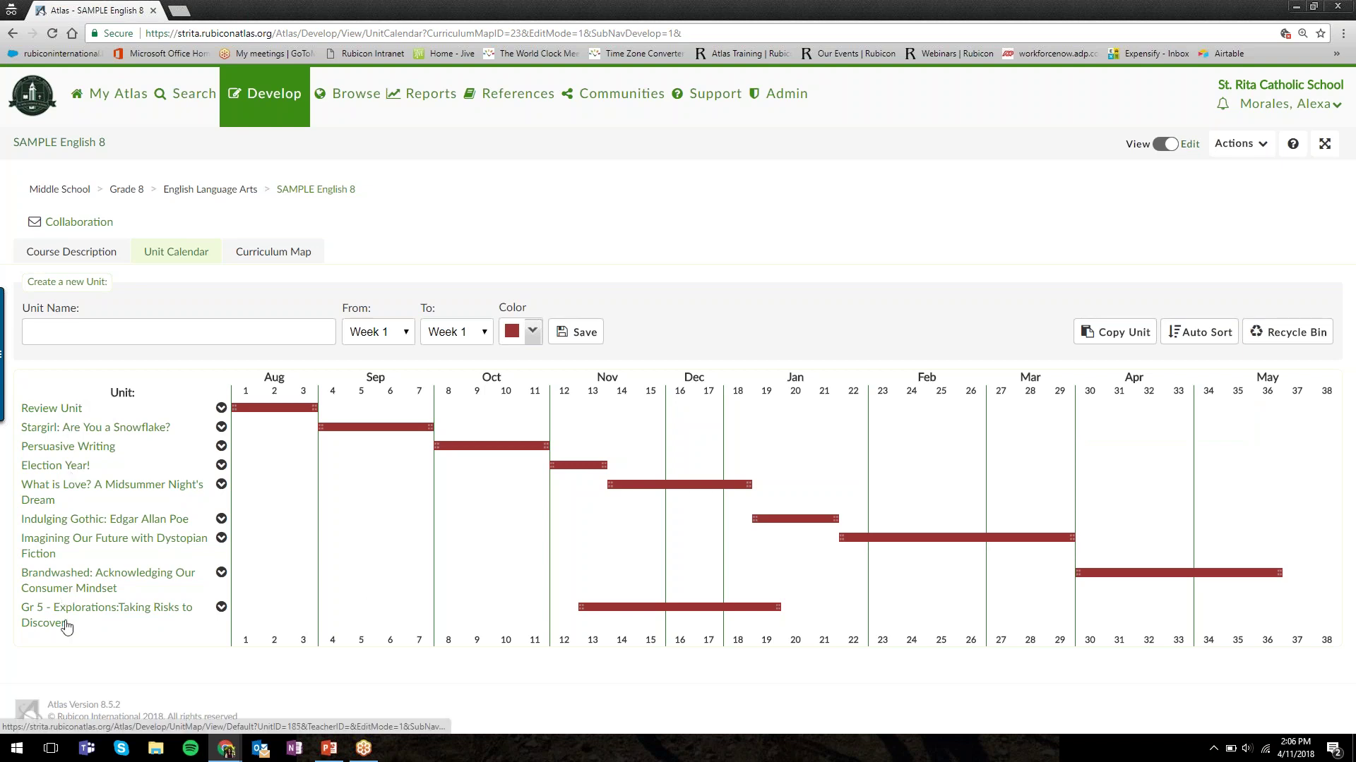
Step: Name the new unit 'Persuasive Writing Strategies'
left_click(26, 331)
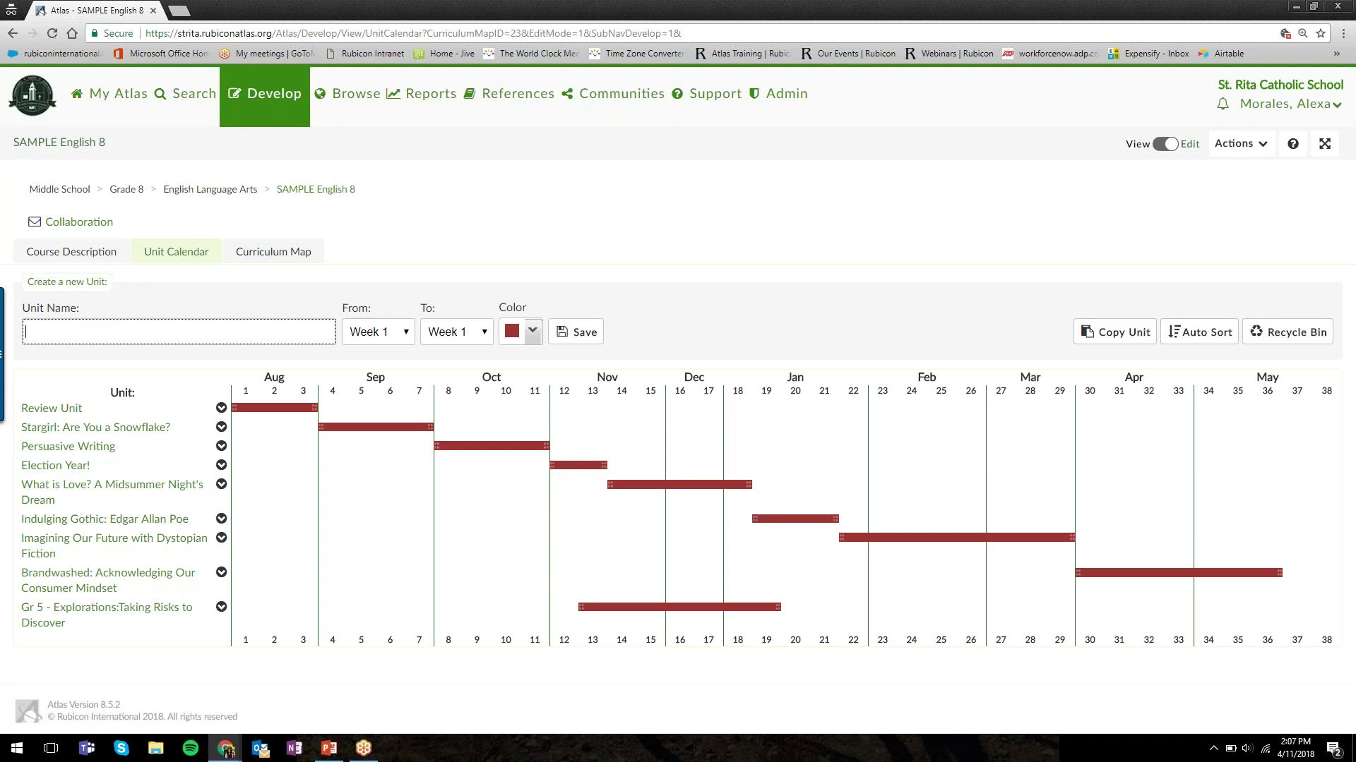
right_click(58, 332)
key("Escape")
type("Persuasive Writing Strategies")
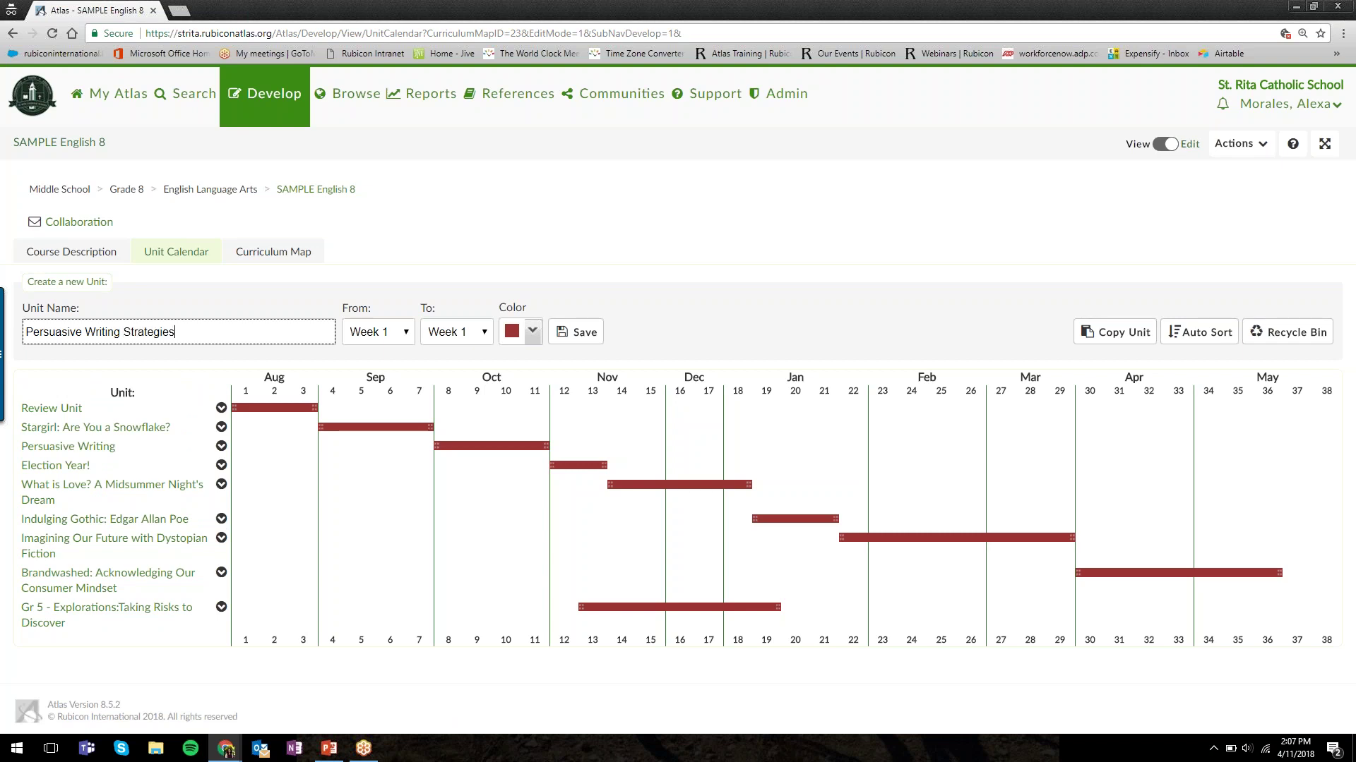
Step: Set the unit to run from Week 34 to Week 38
left_click(397, 339)
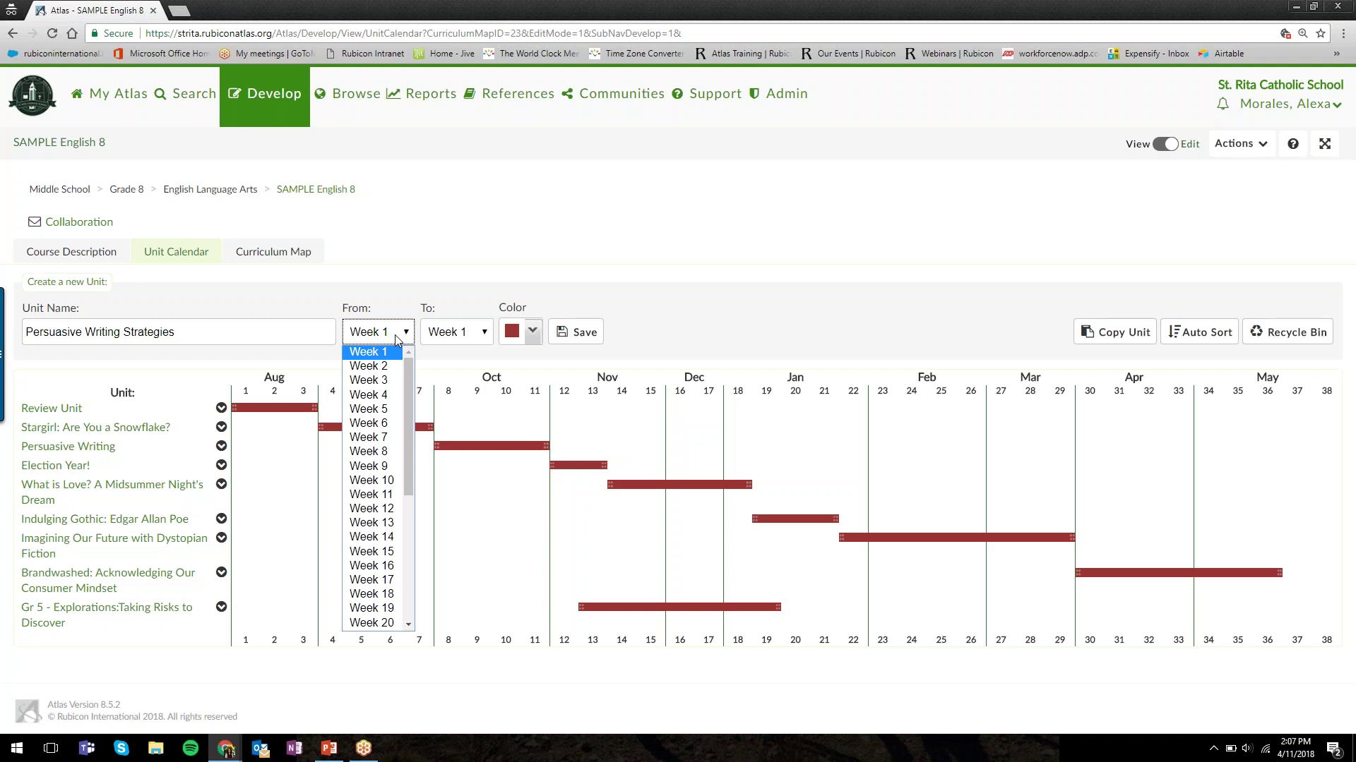
left_click_drag(410, 359, 410, 511)
left_click(372, 566)
left_click(485, 333)
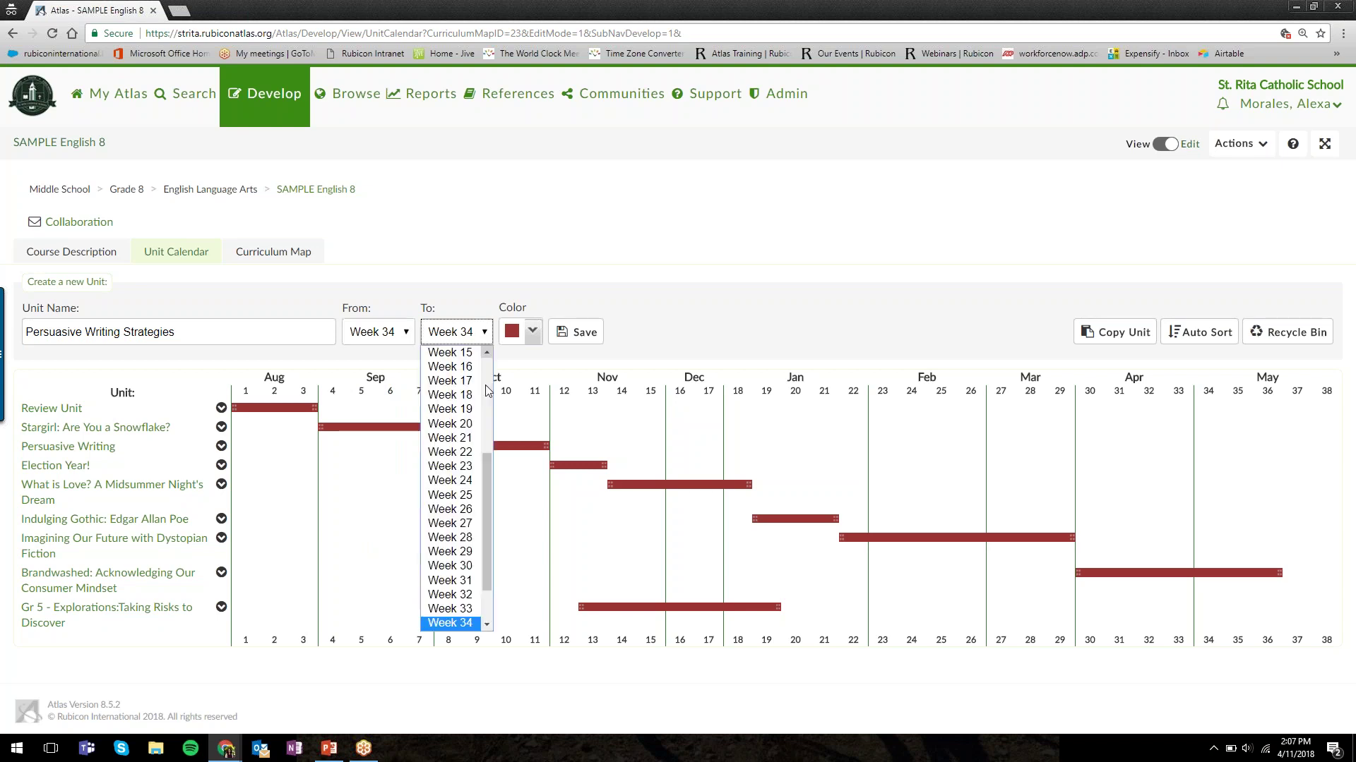
left_click_drag(486, 456, 489, 503)
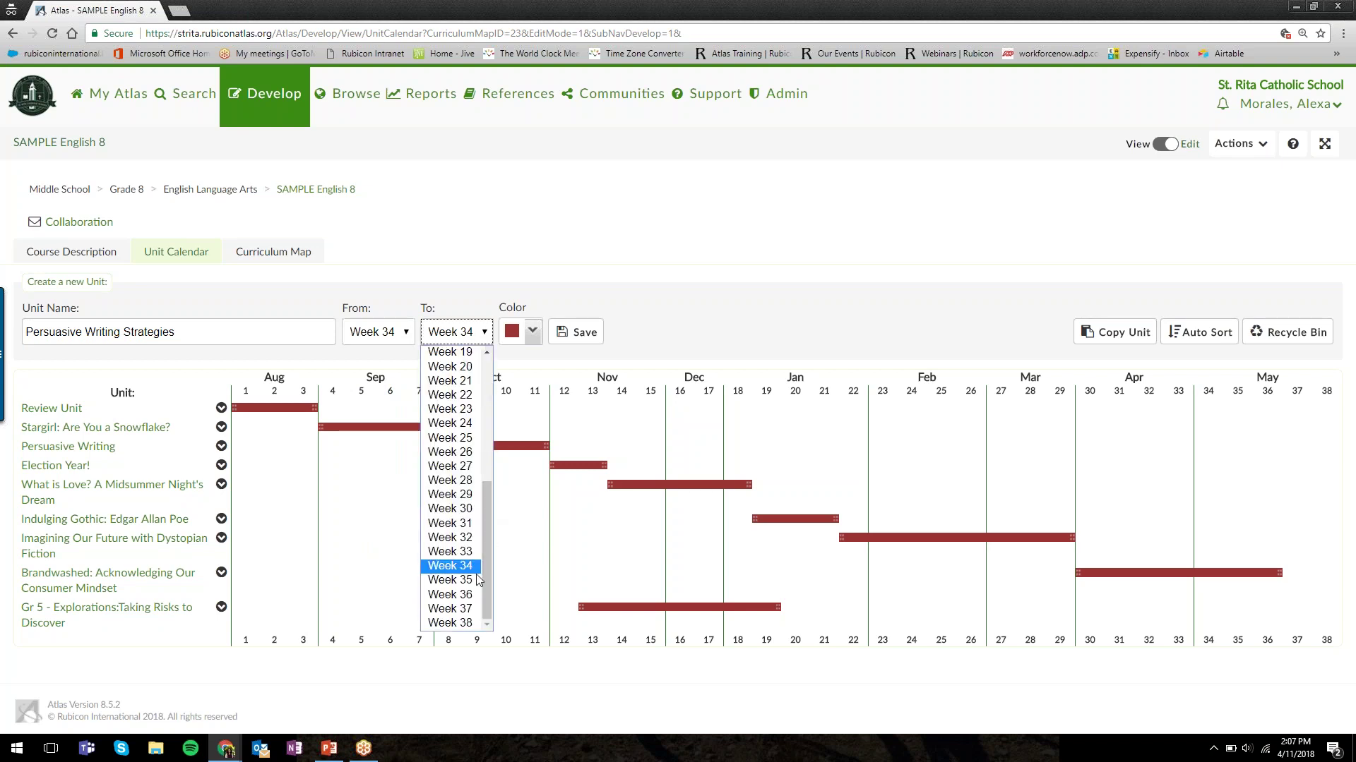
left_click(465, 623)
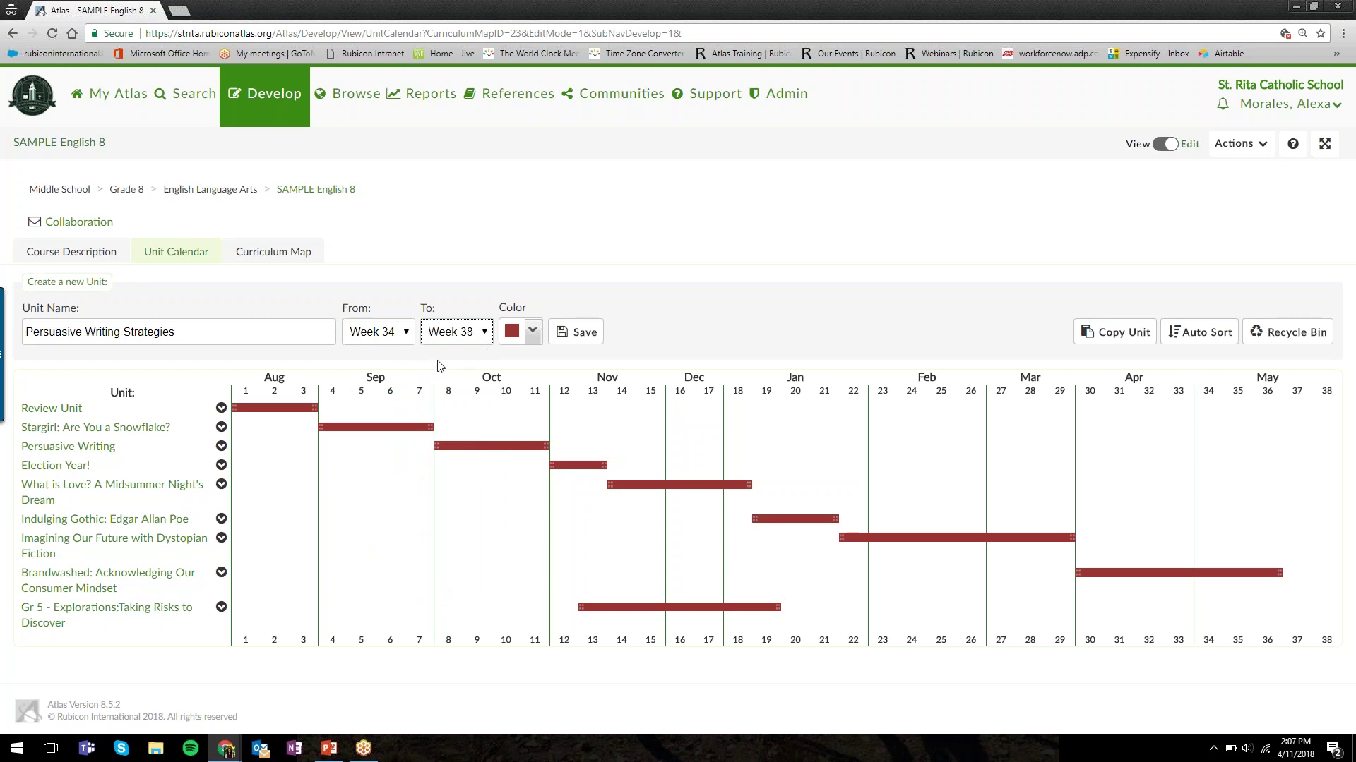
Step: Give the unit a blue colour and save it to the calendar
left_click(533, 332)
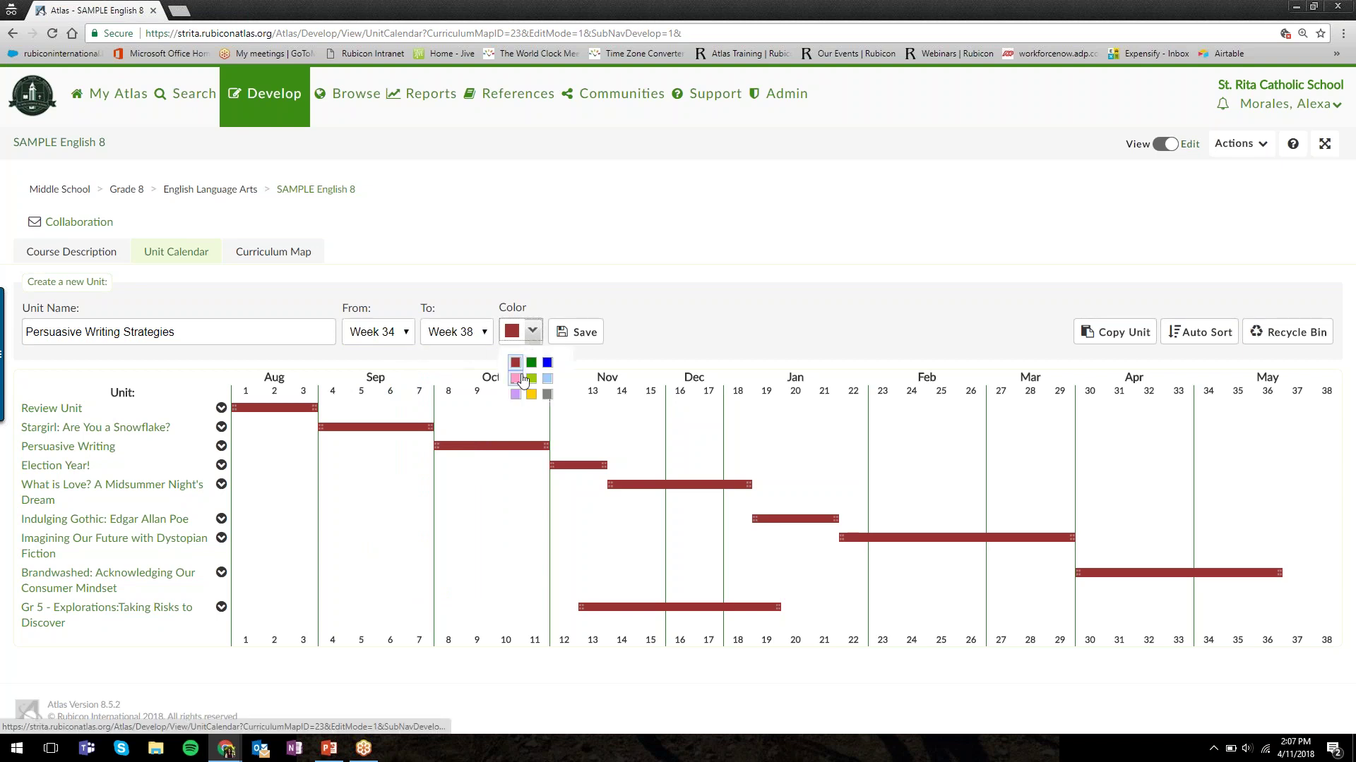
left_click(517, 365)
left_click(547, 362)
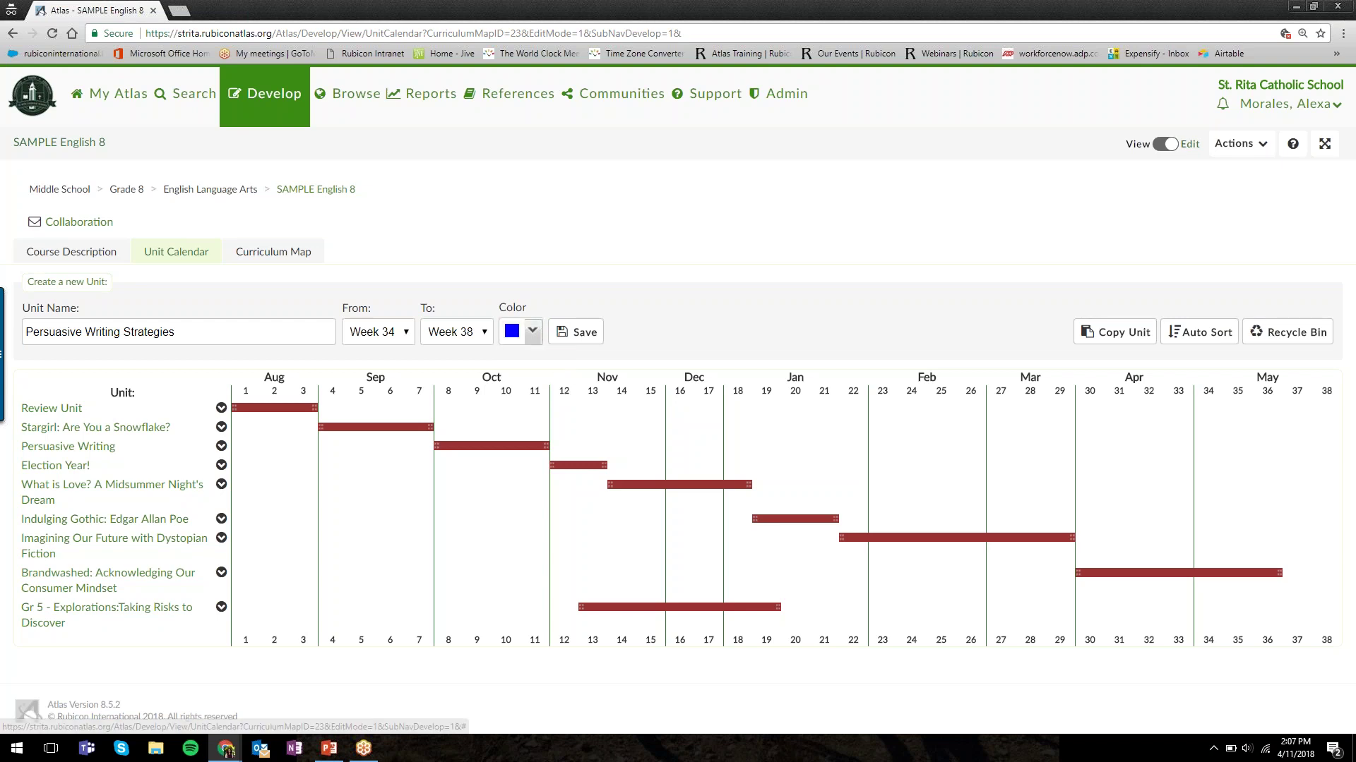
left_click(577, 336)
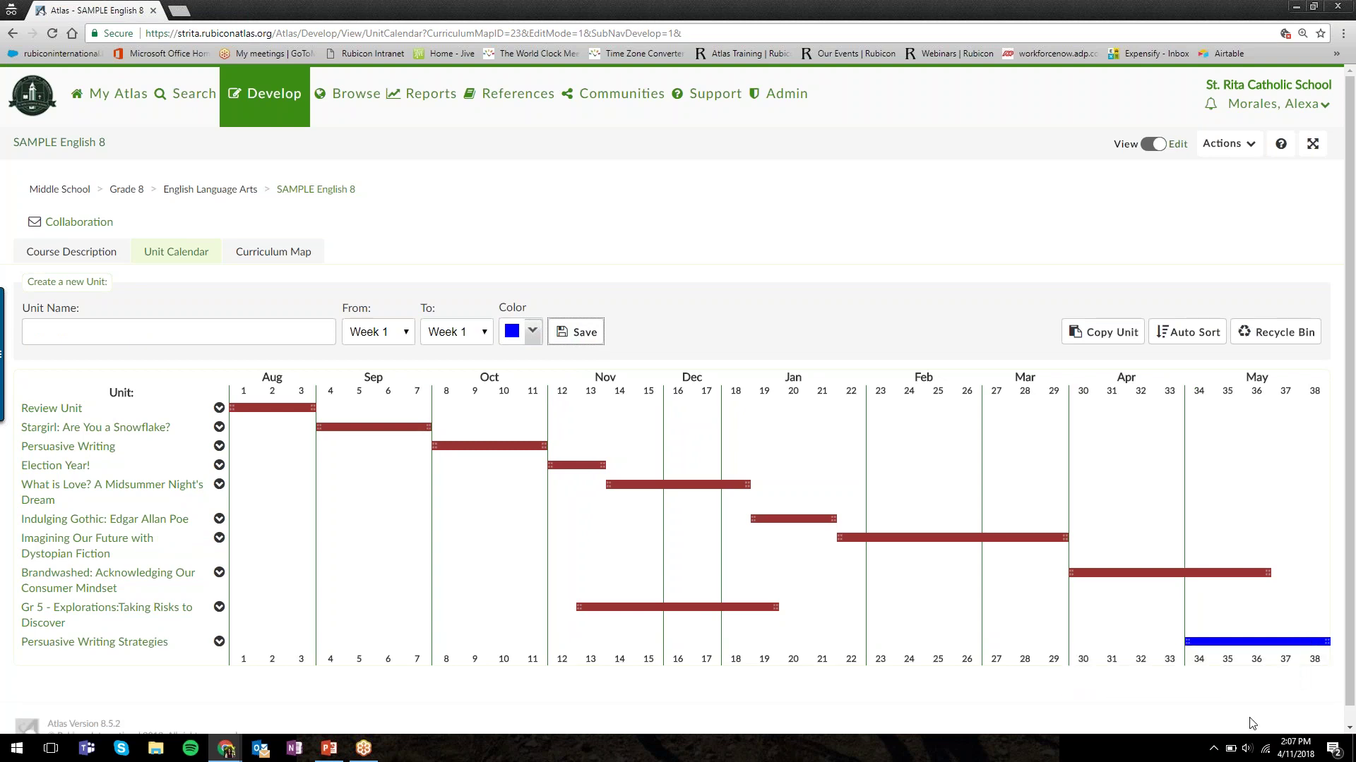
Step: Review the unit name, From and To week fields, then switch the colour back to dark red and save
left_click(532, 332)
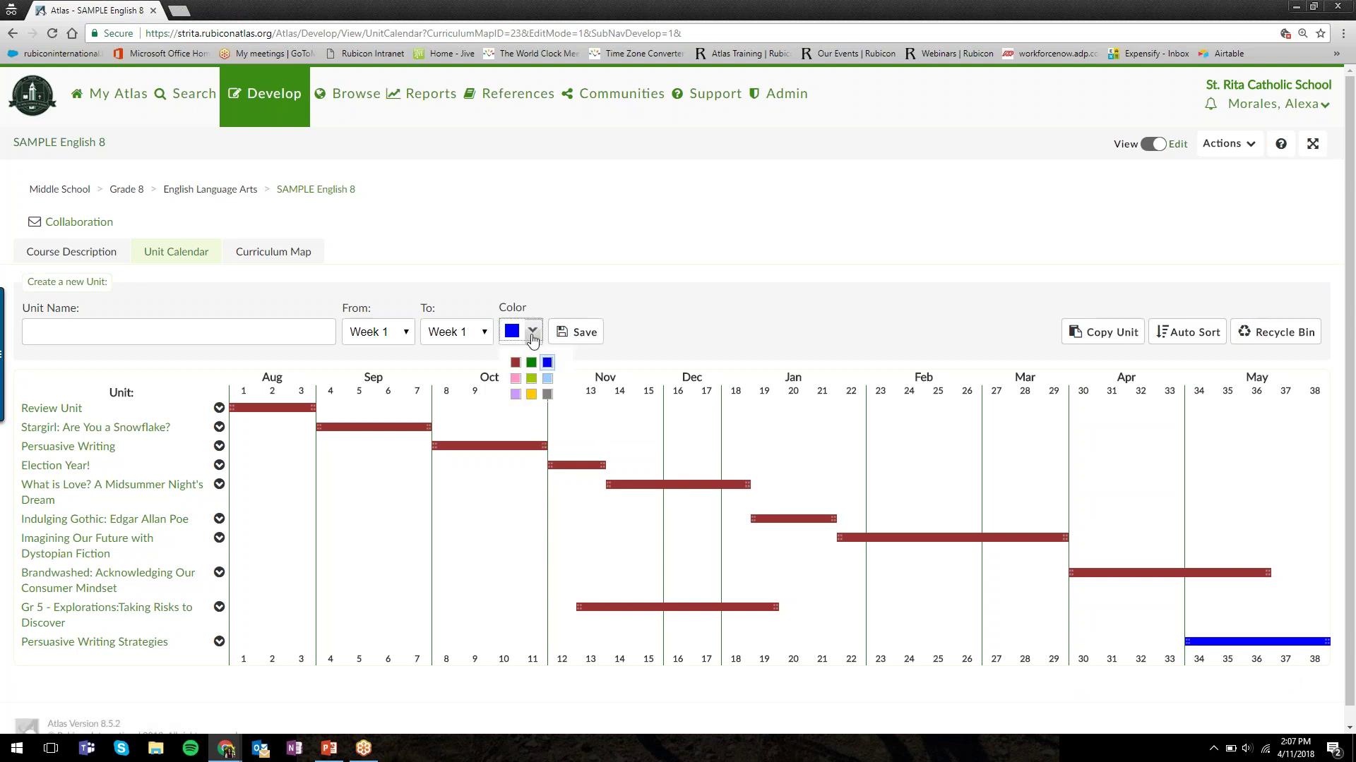
left_click(532, 337)
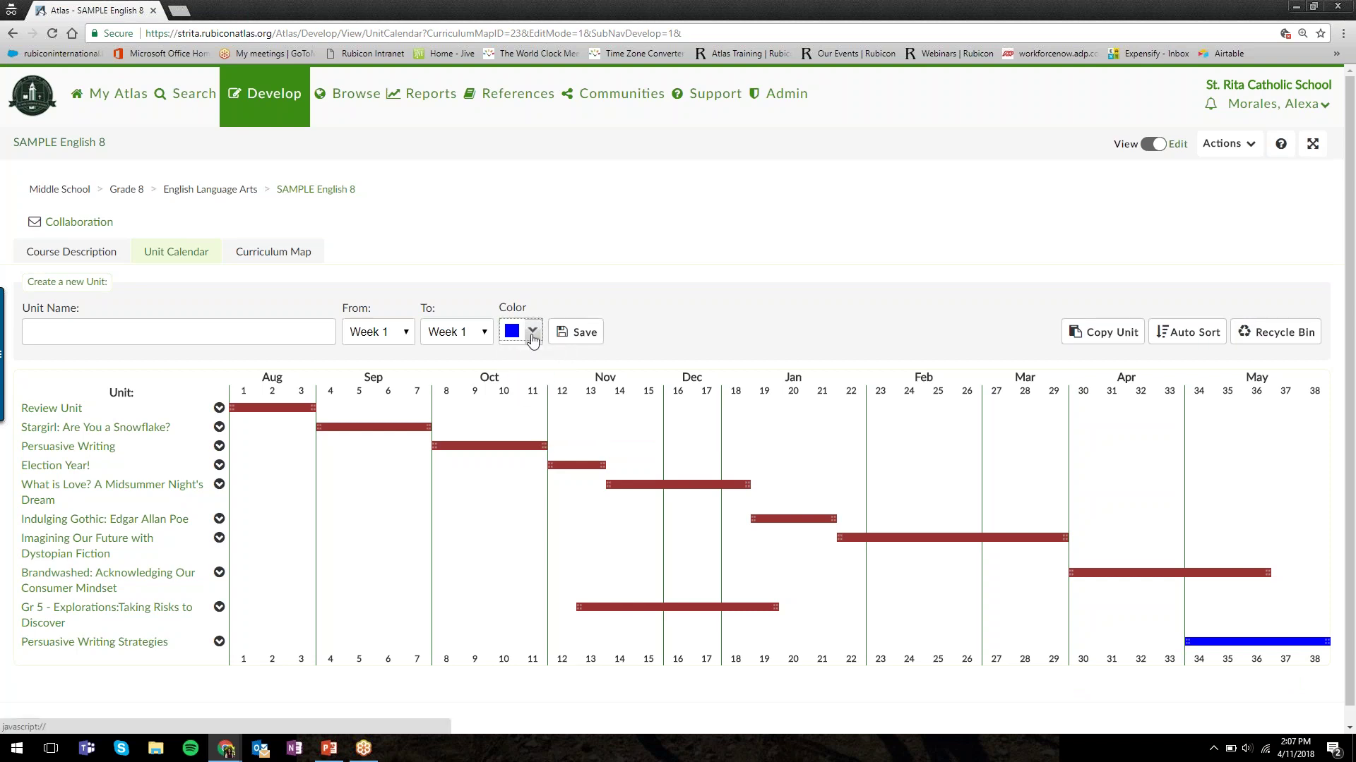
left_click(98, 327)
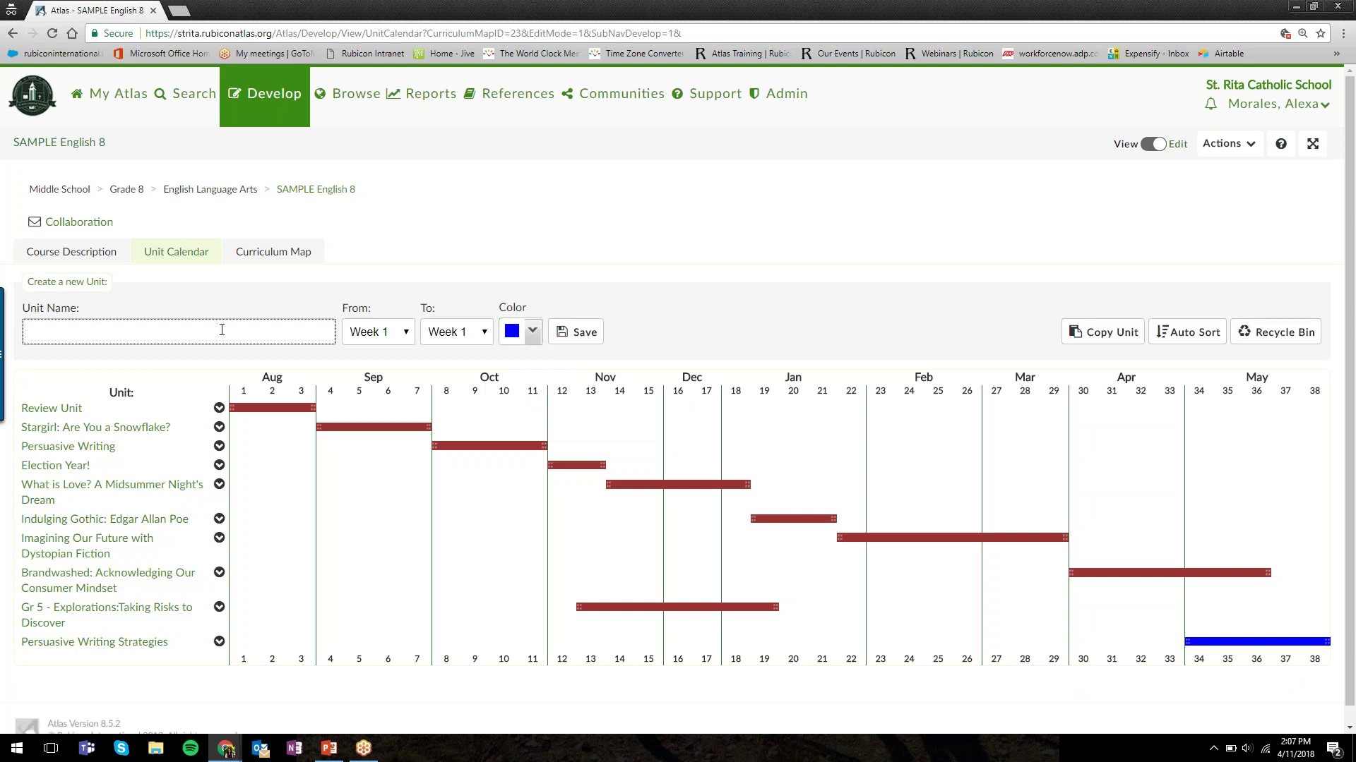
left_click(400, 336)
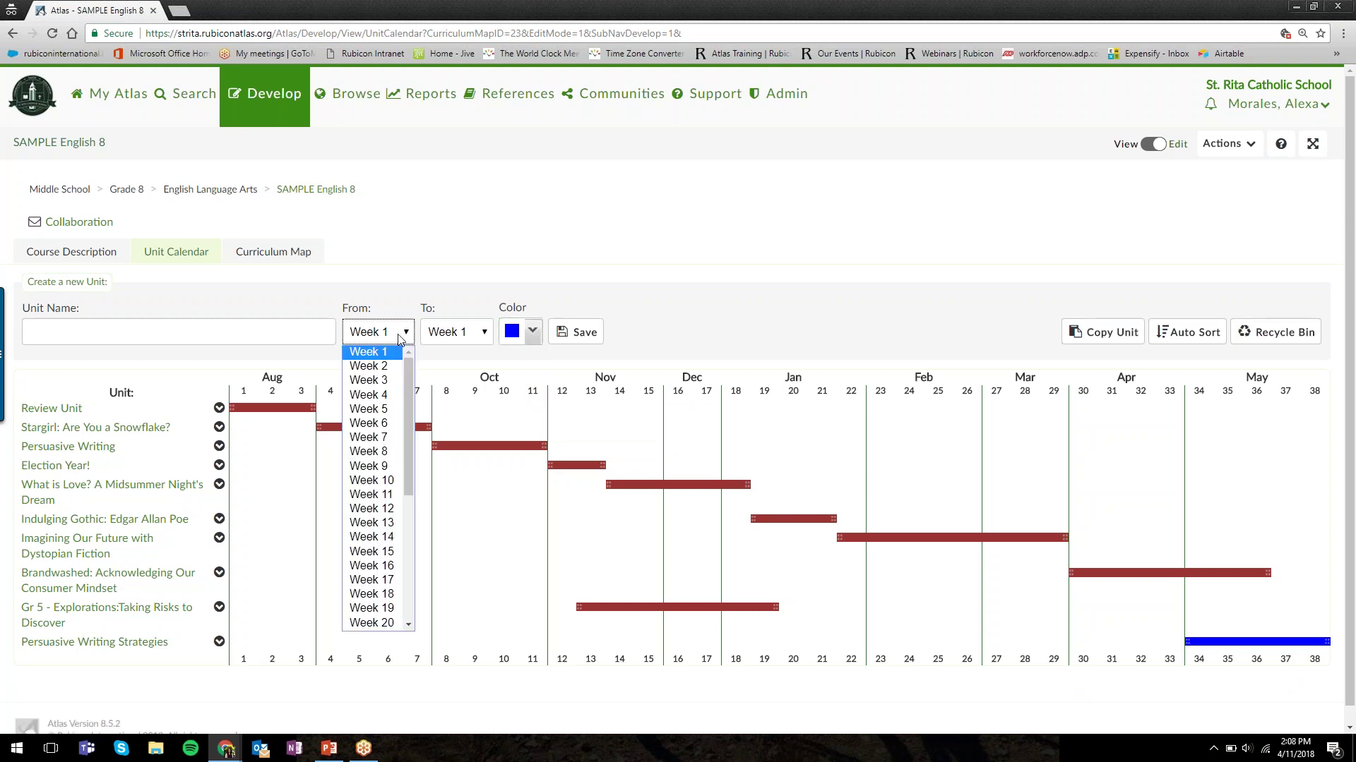
left_click(482, 339)
left_click(482, 340)
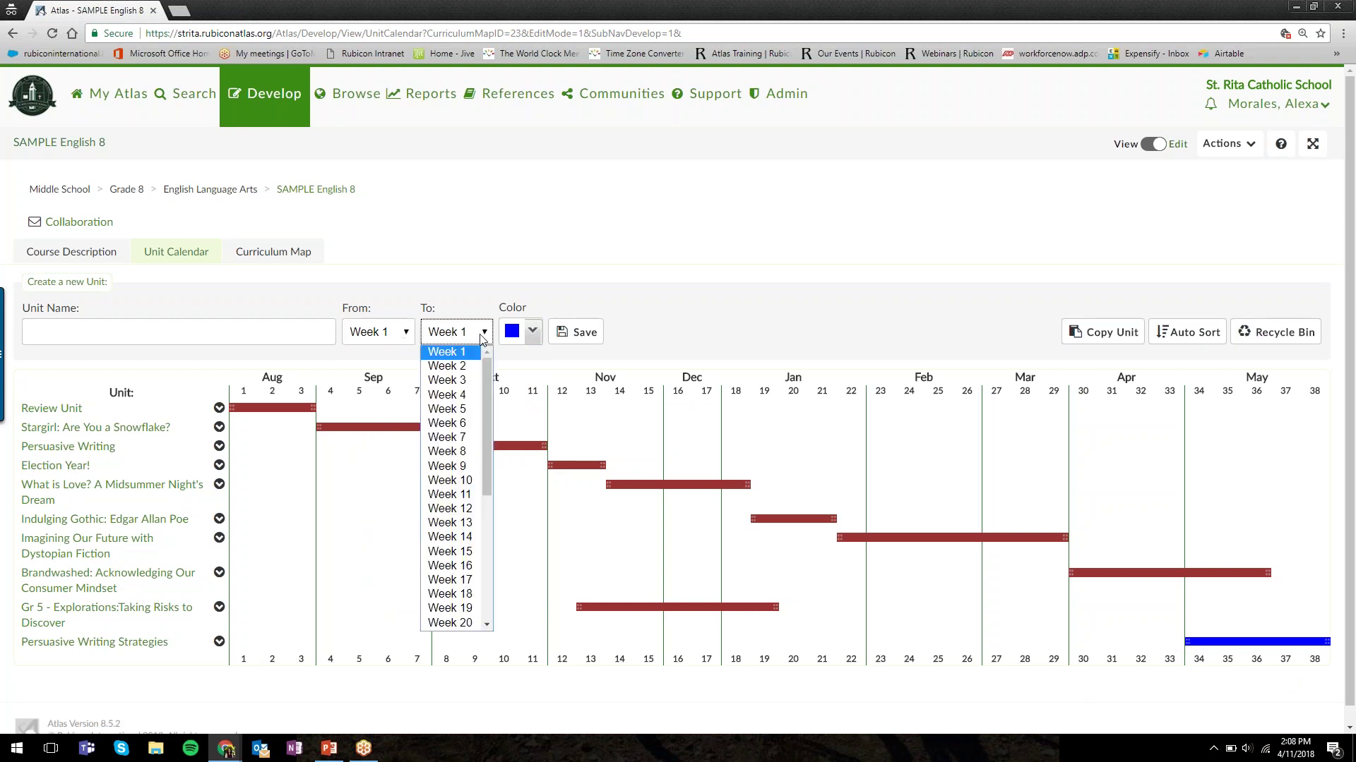
left_click(482, 340)
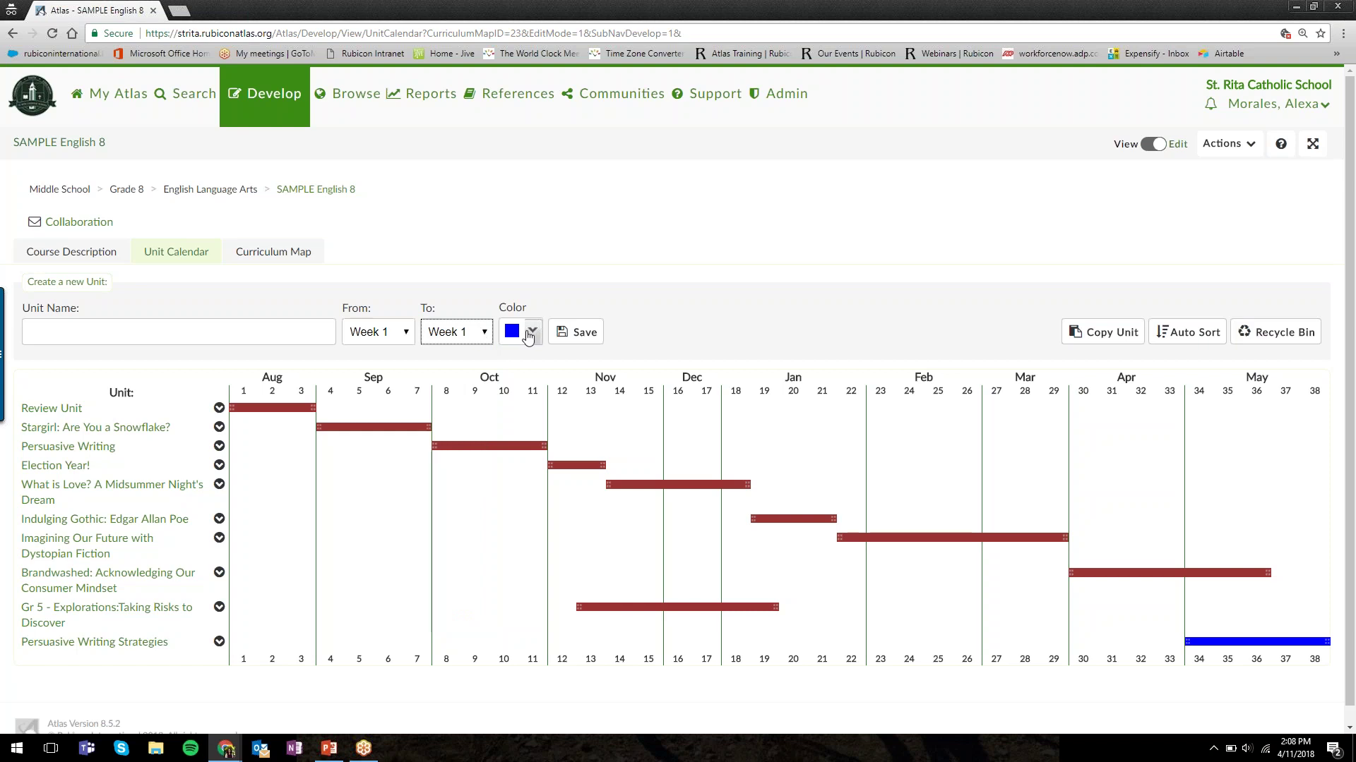
left_click(532, 331)
left_click(516, 362)
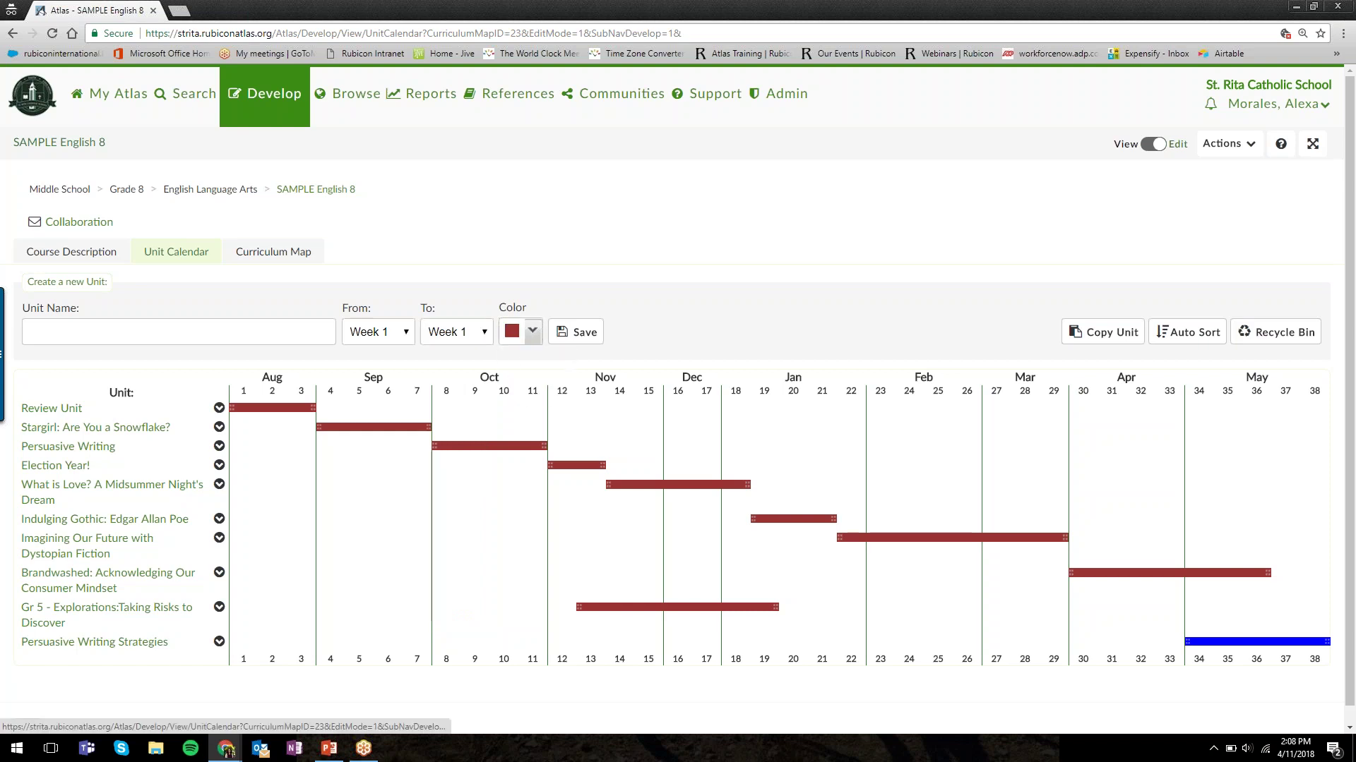
left_click(582, 336)
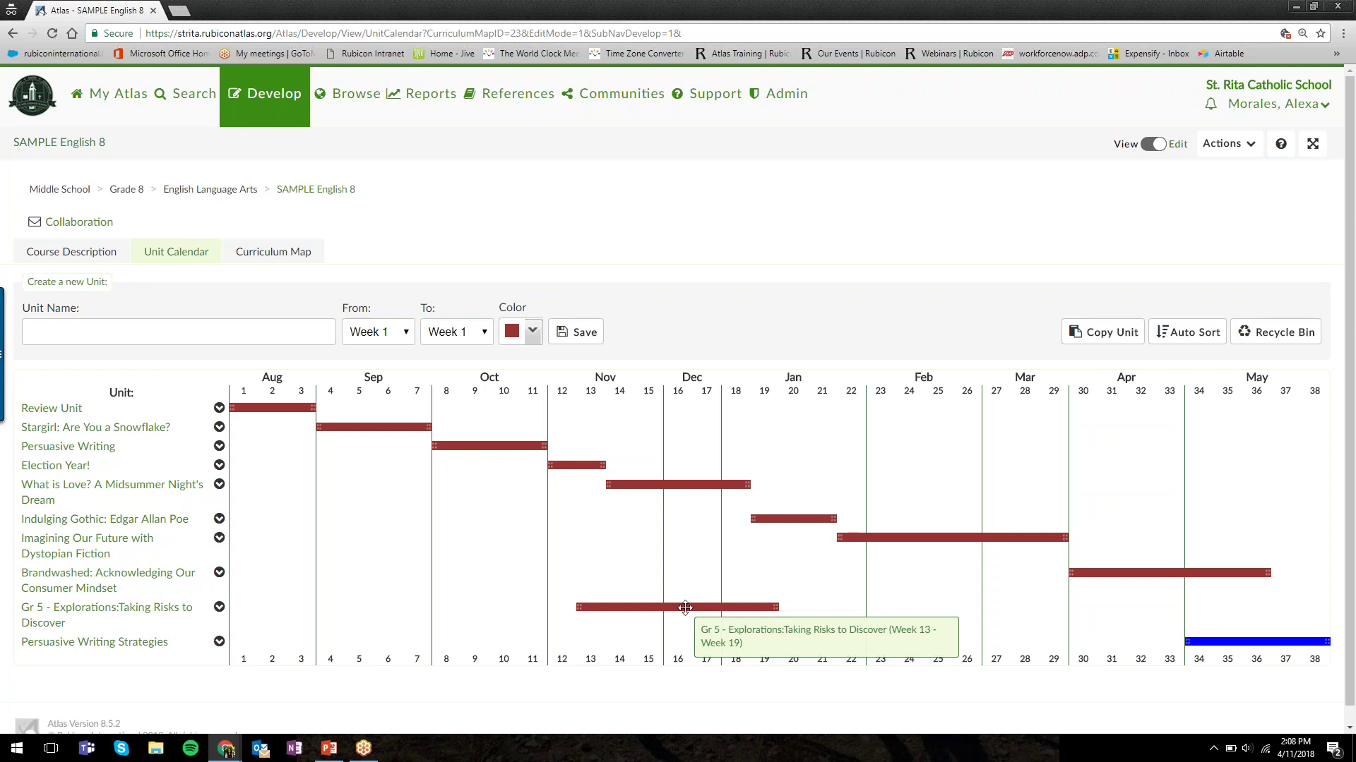
Step: Move the Gr 5 unit below Election Year and adjust the Imagining Our Future and Brandwashed spans
left_click_drag(685, 608, 308, 408)
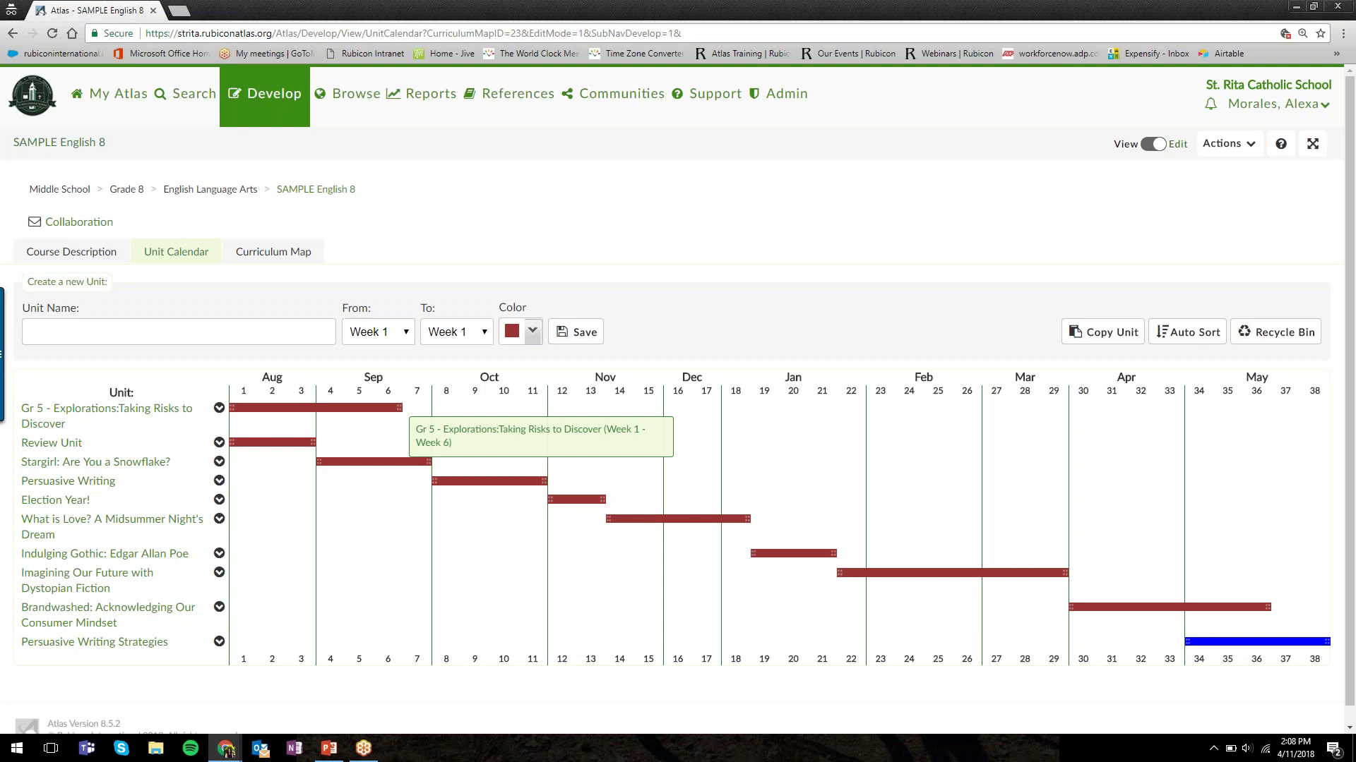
left_click_drag(400, 408, 717, 429)
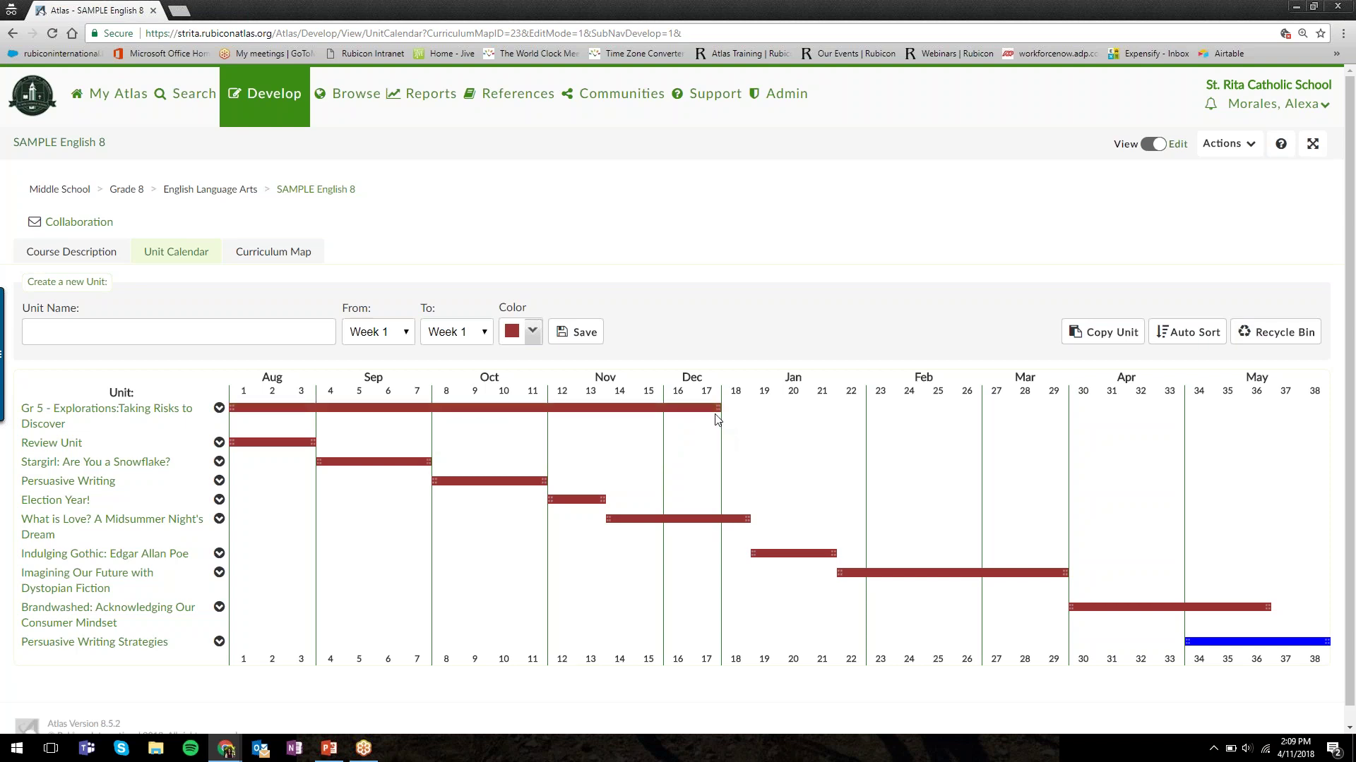
left_click_drag(717, 408, 476, 409)
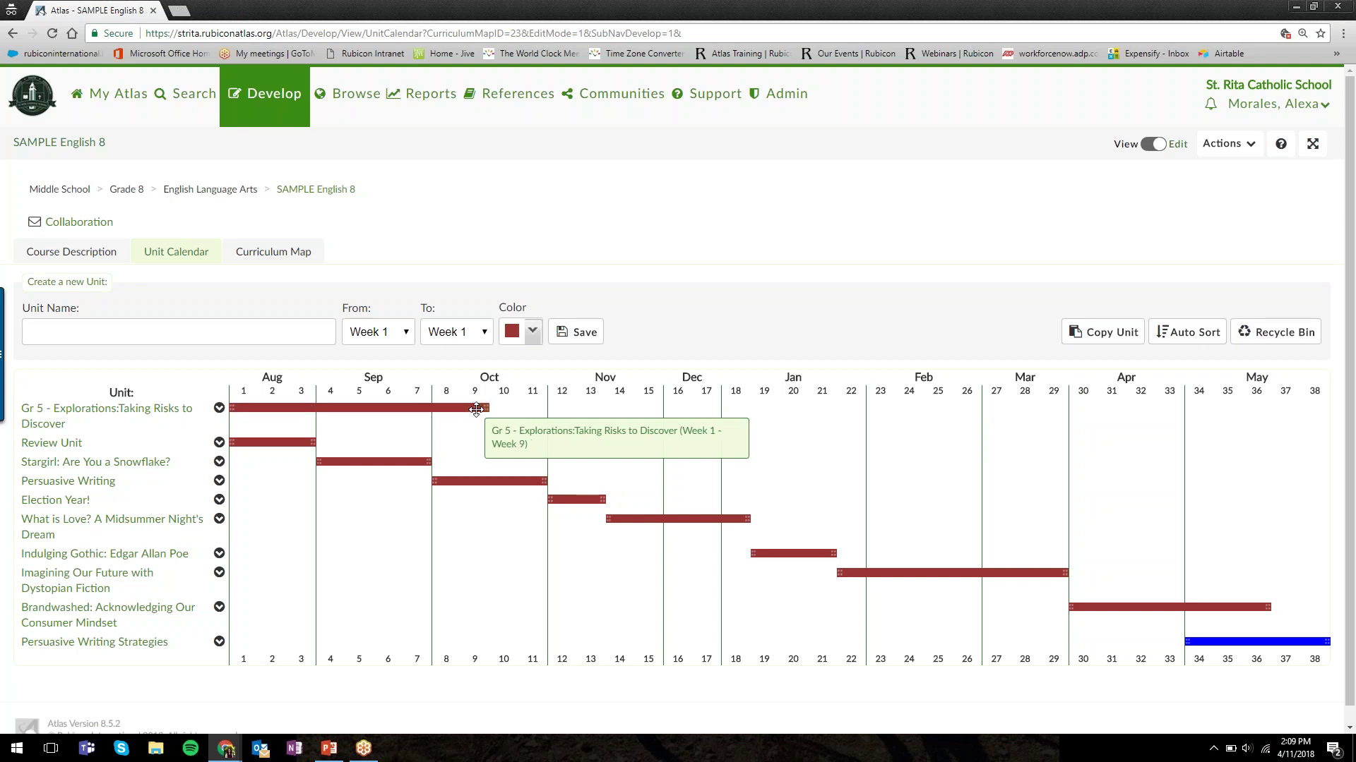
left_click_drag(477, 409, 541, 444)
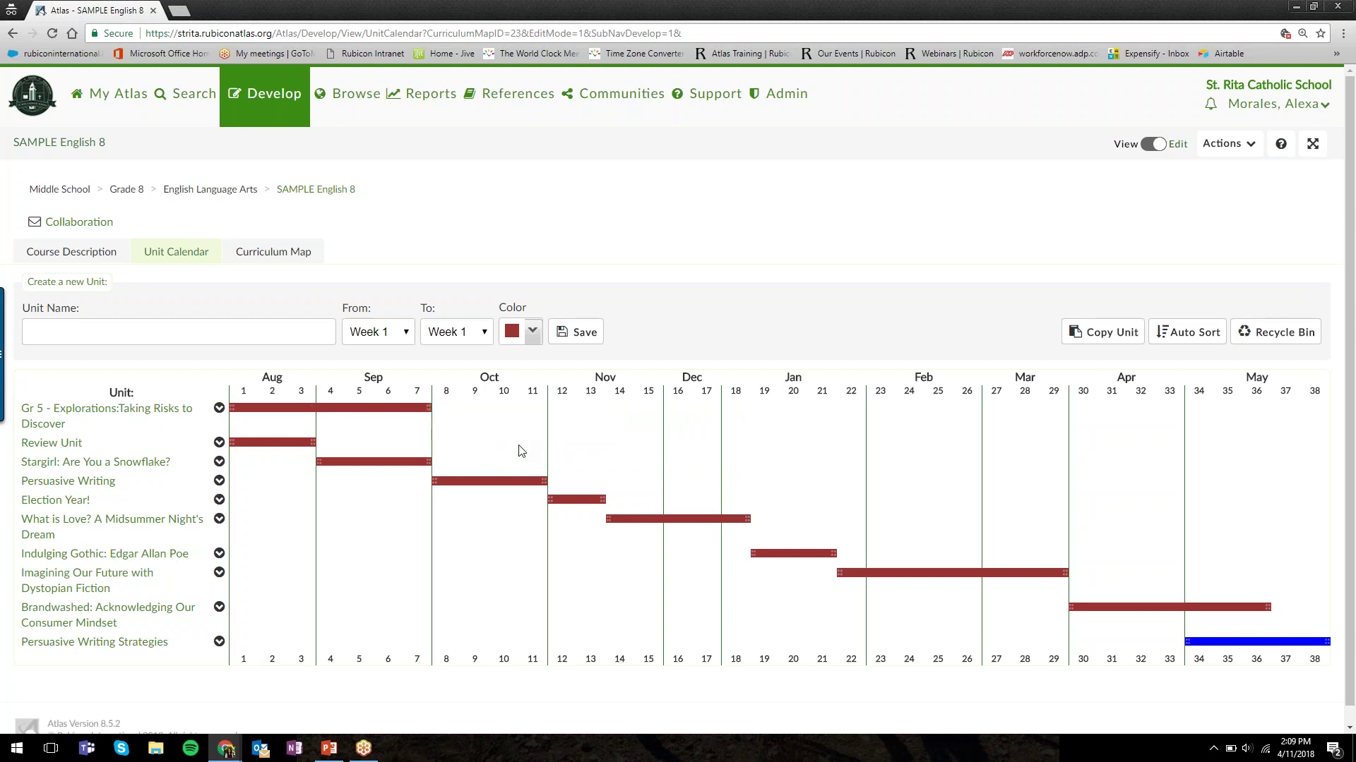
left_click_drag(381, 411, 1213, 669)
left_click_drag(1067, 537, 1013, 553)
left_click_drag(1110, 574, 1030, 576)
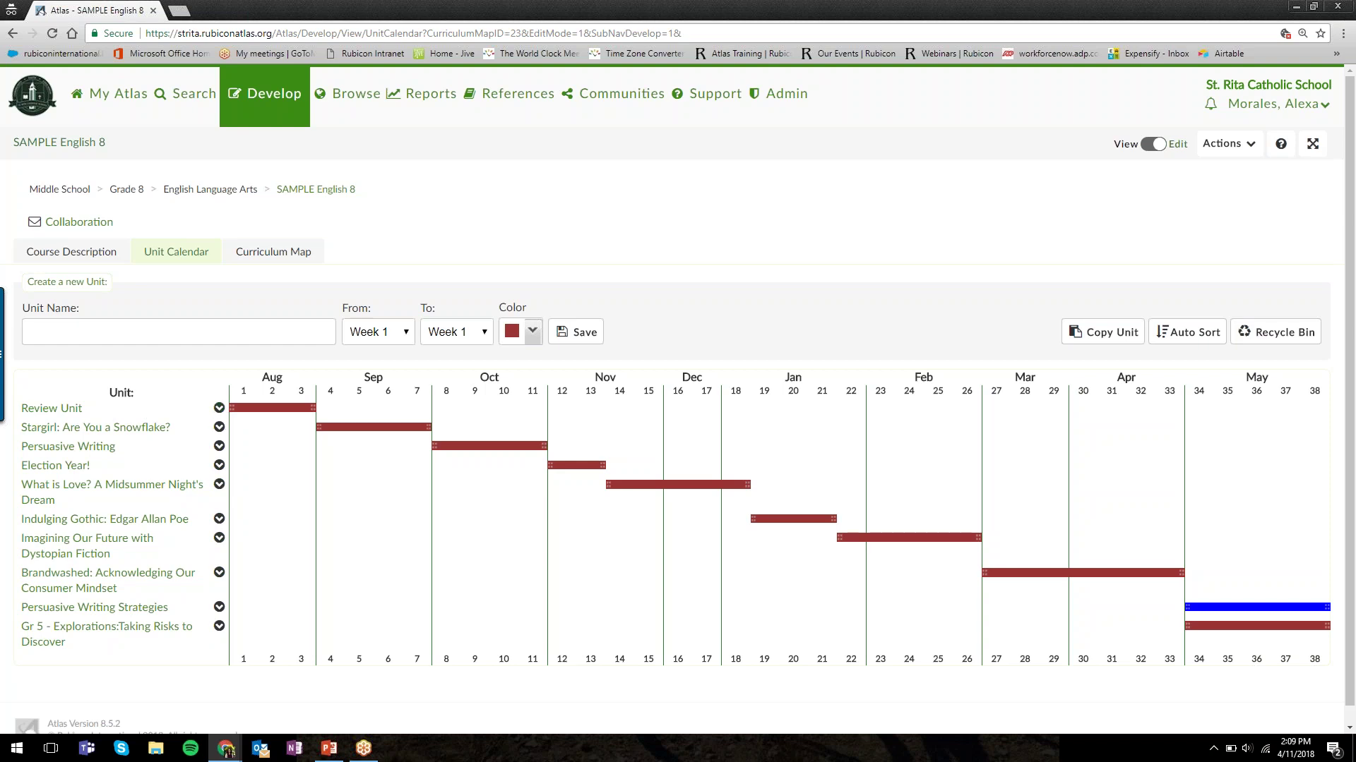
left_click(219, 408)
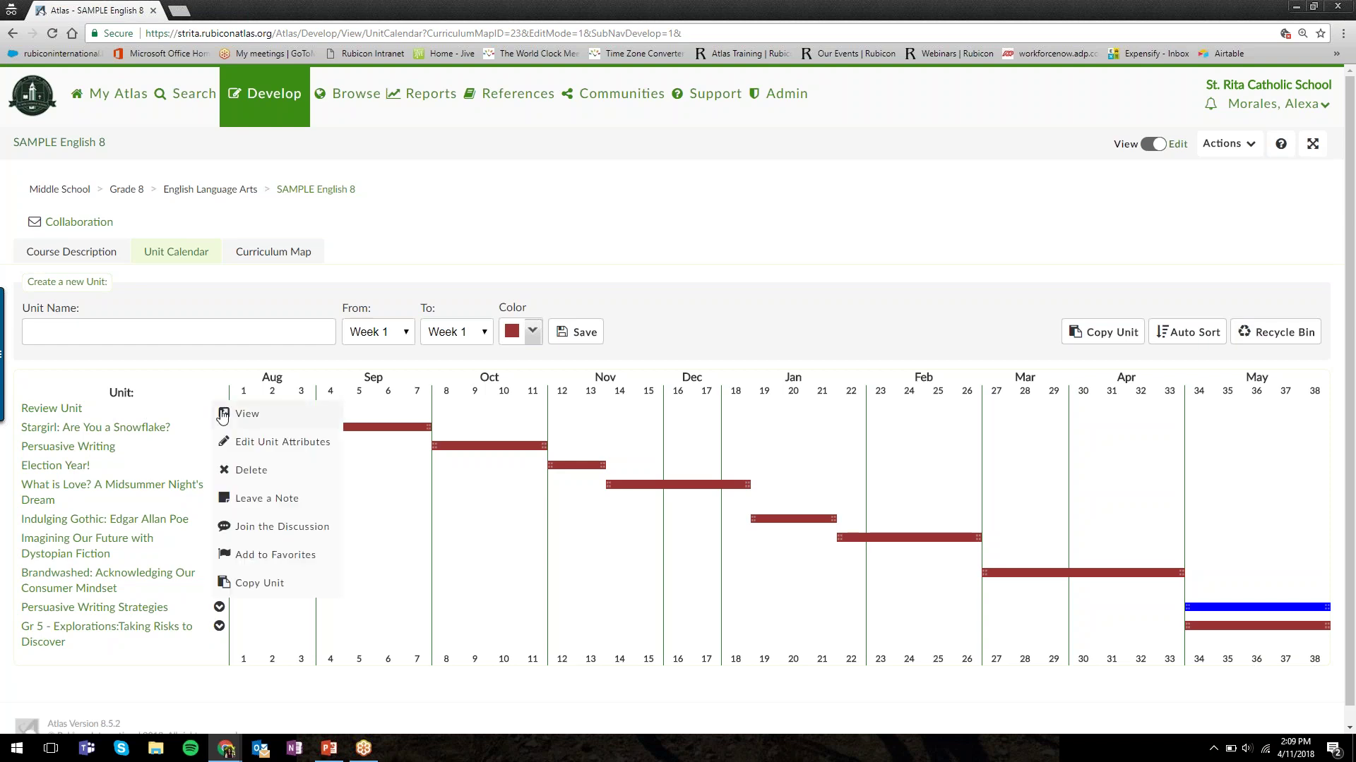
left_click(293, 446)
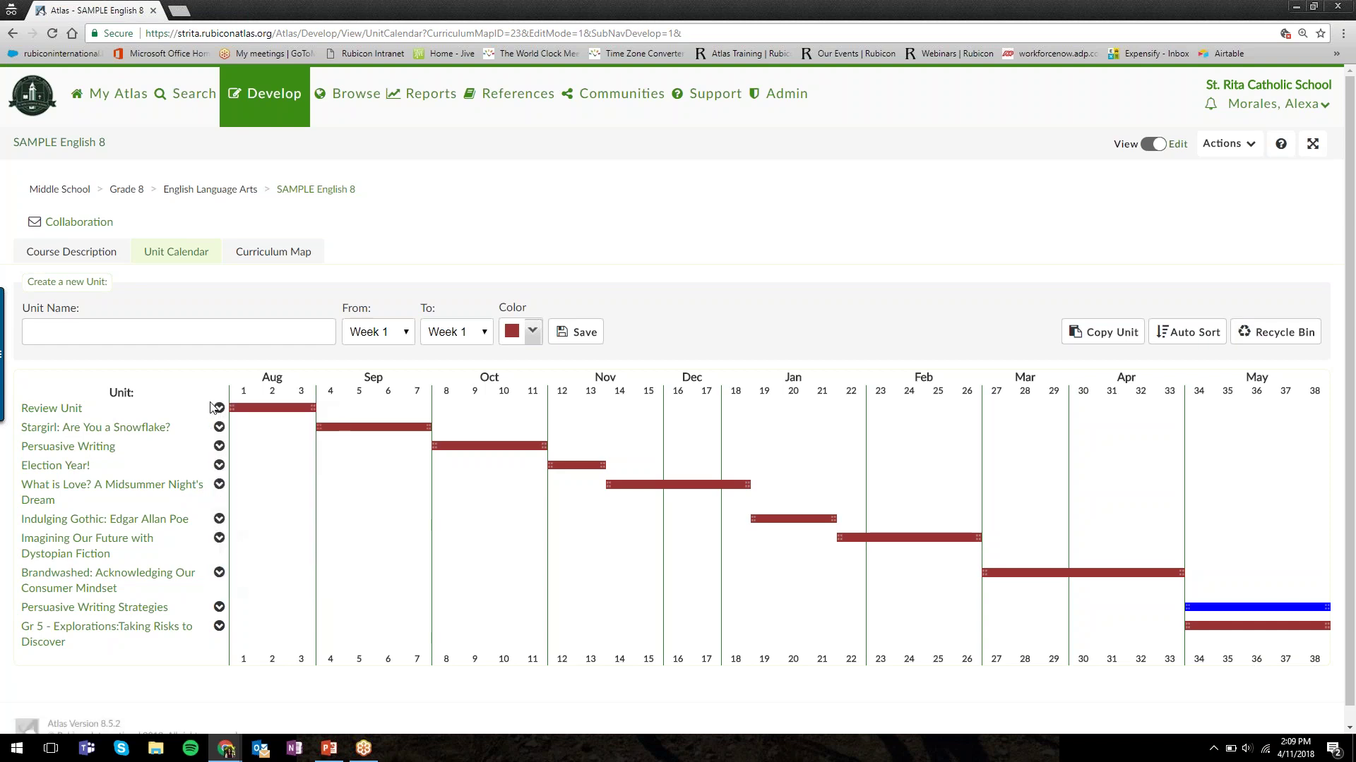
left_click(220, 408)
left_click(233, 437)
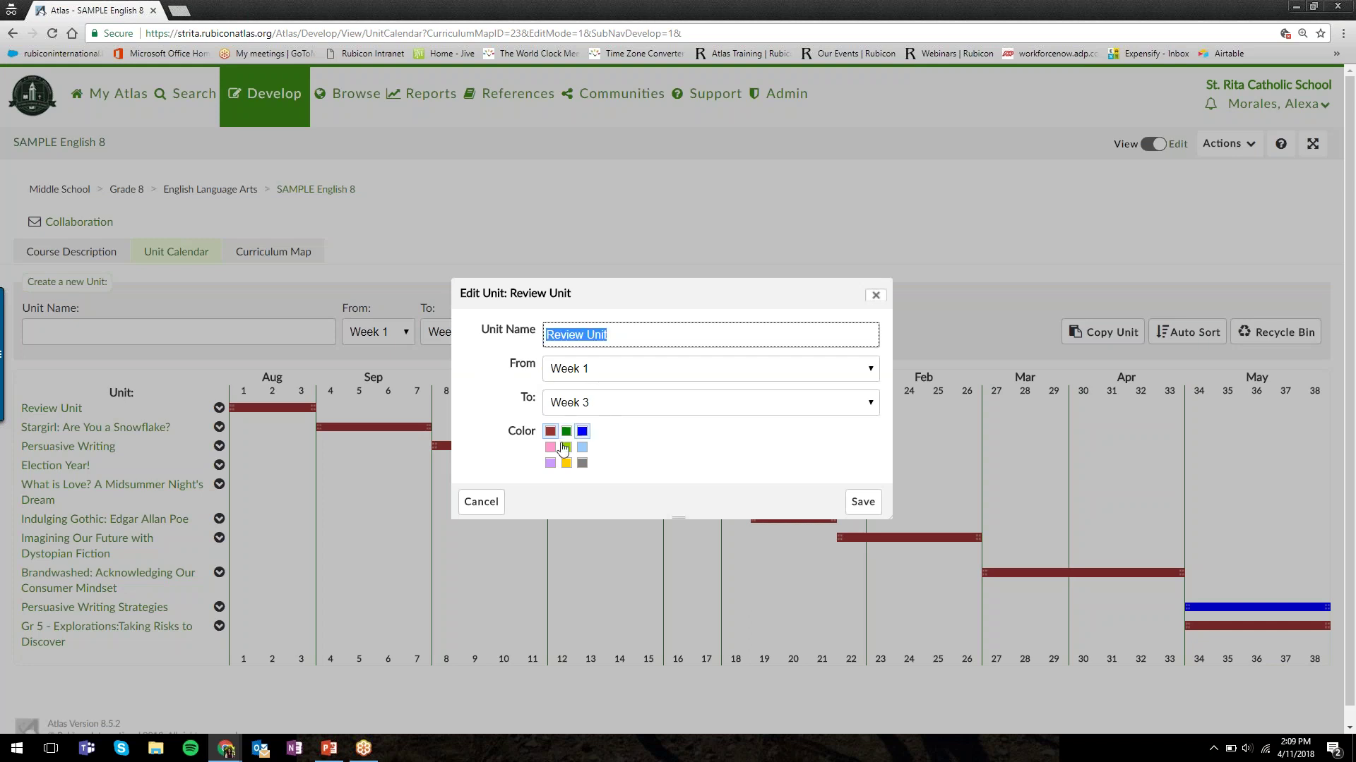
left_click(484, 504)
left_click(219, 410)
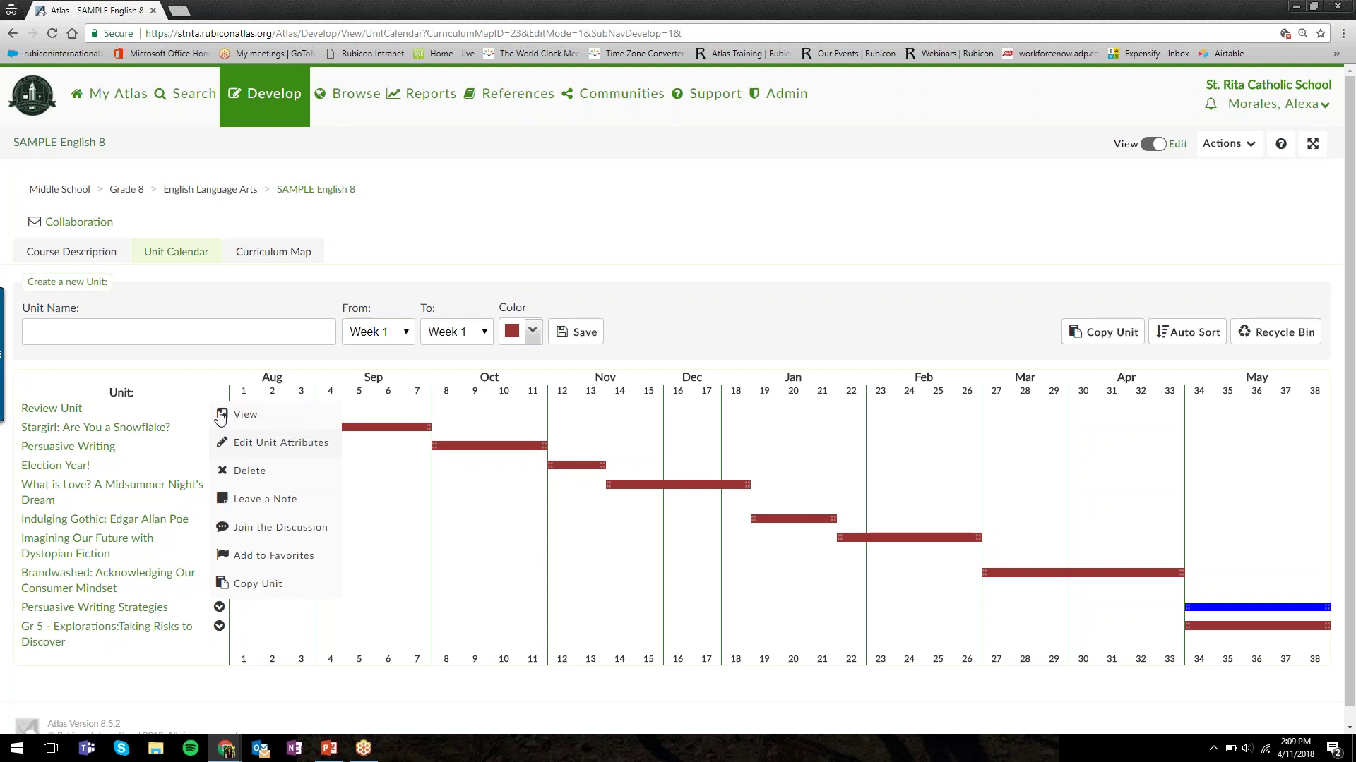
Step: Delete Review Unit, Stargirl and Persuasive Writing, confirming each recycle
right_click(267, 479)
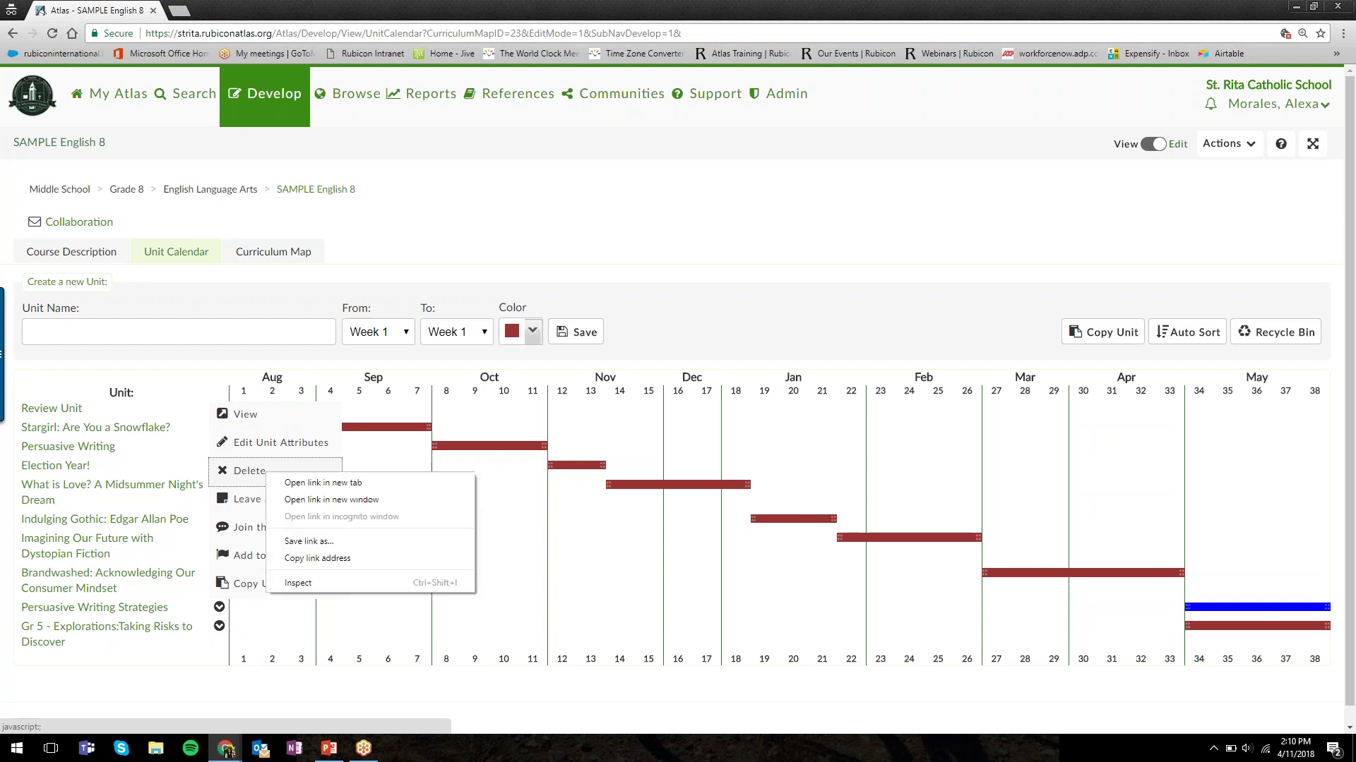
left_click(247, 470)
left_click(724, 122)
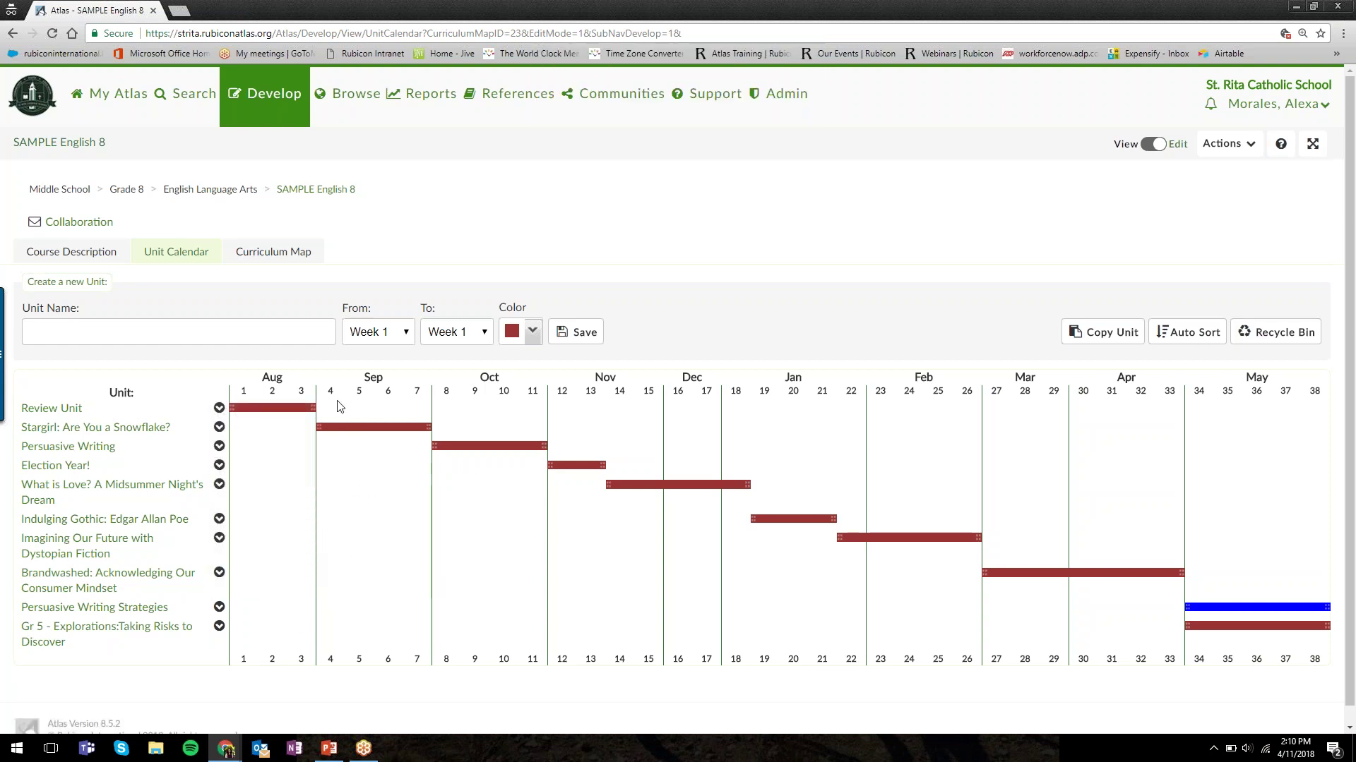
left_click(221, 408)
left_click(248, 466)
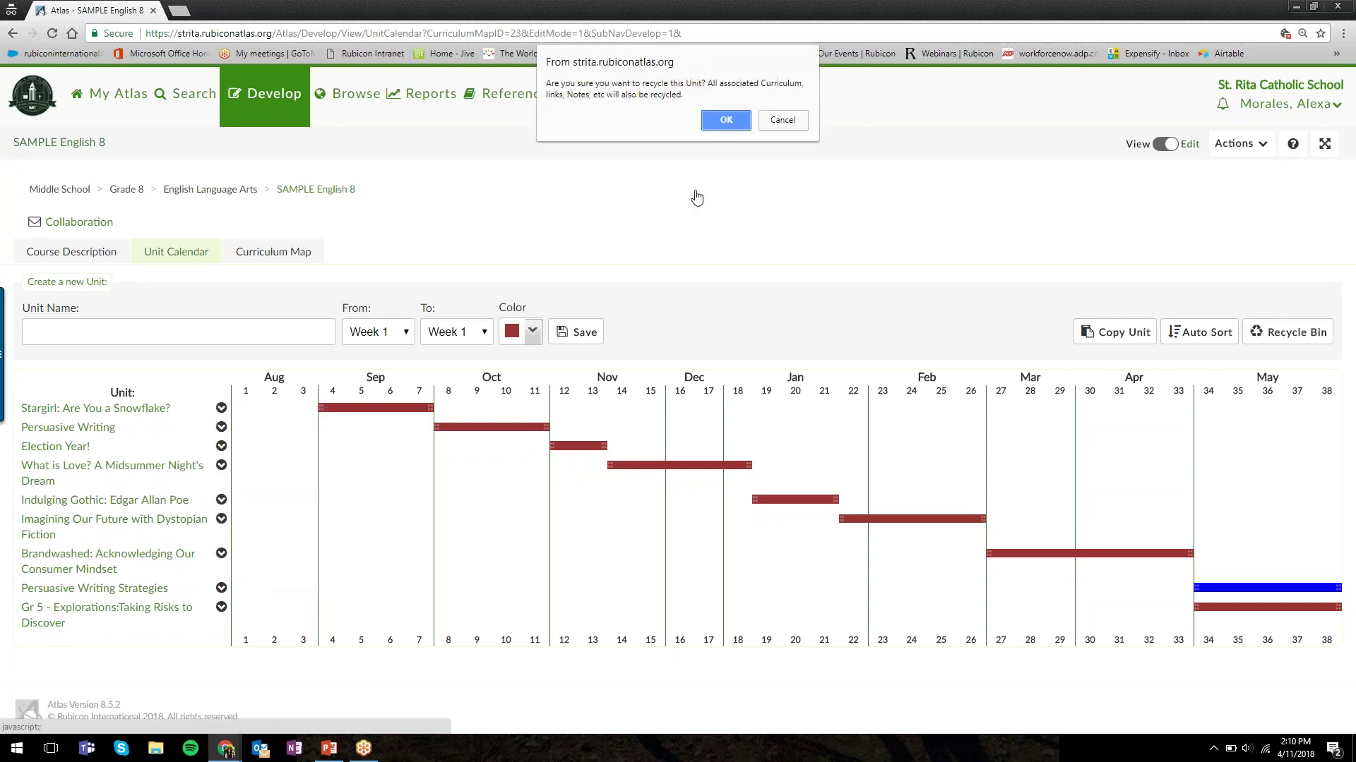
left_click(734, 121)
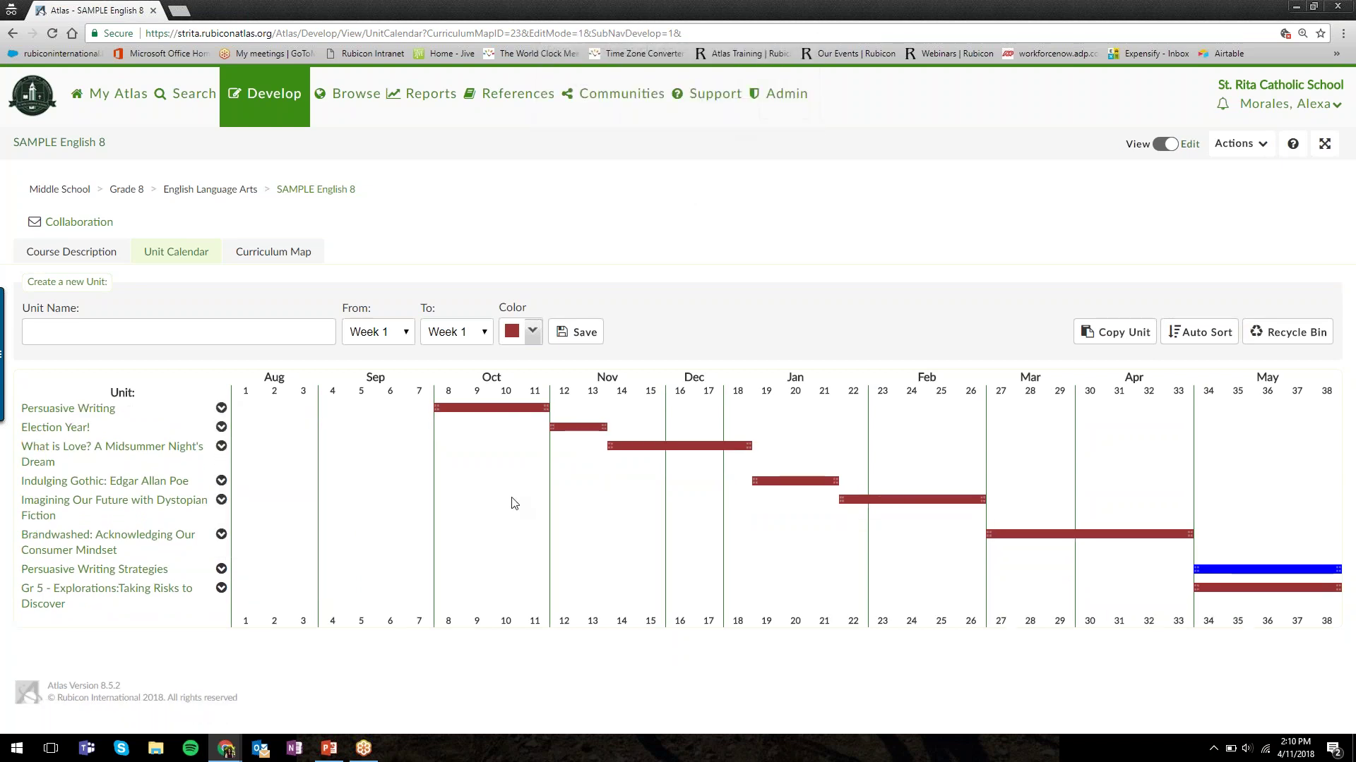
left_click(221, 408)
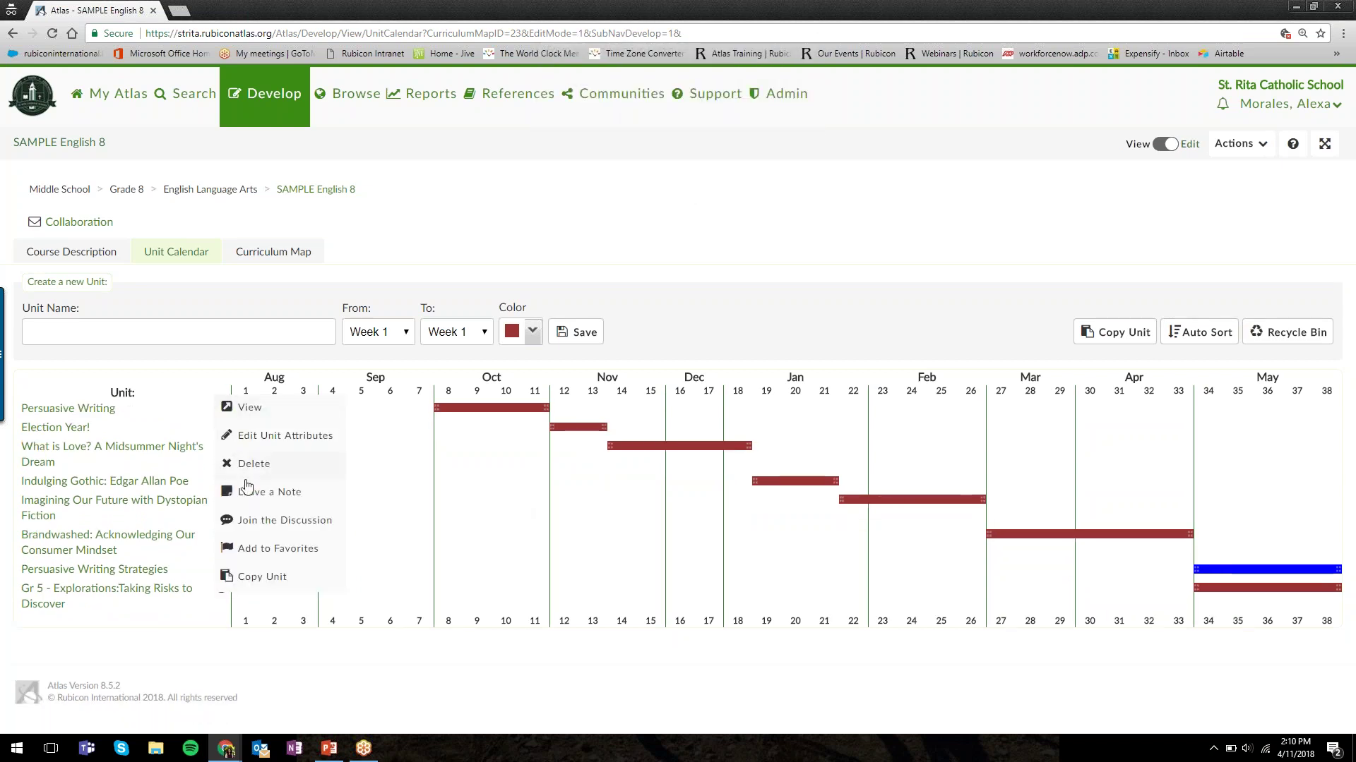
left_click(248, 464)
left_click(727, 123)
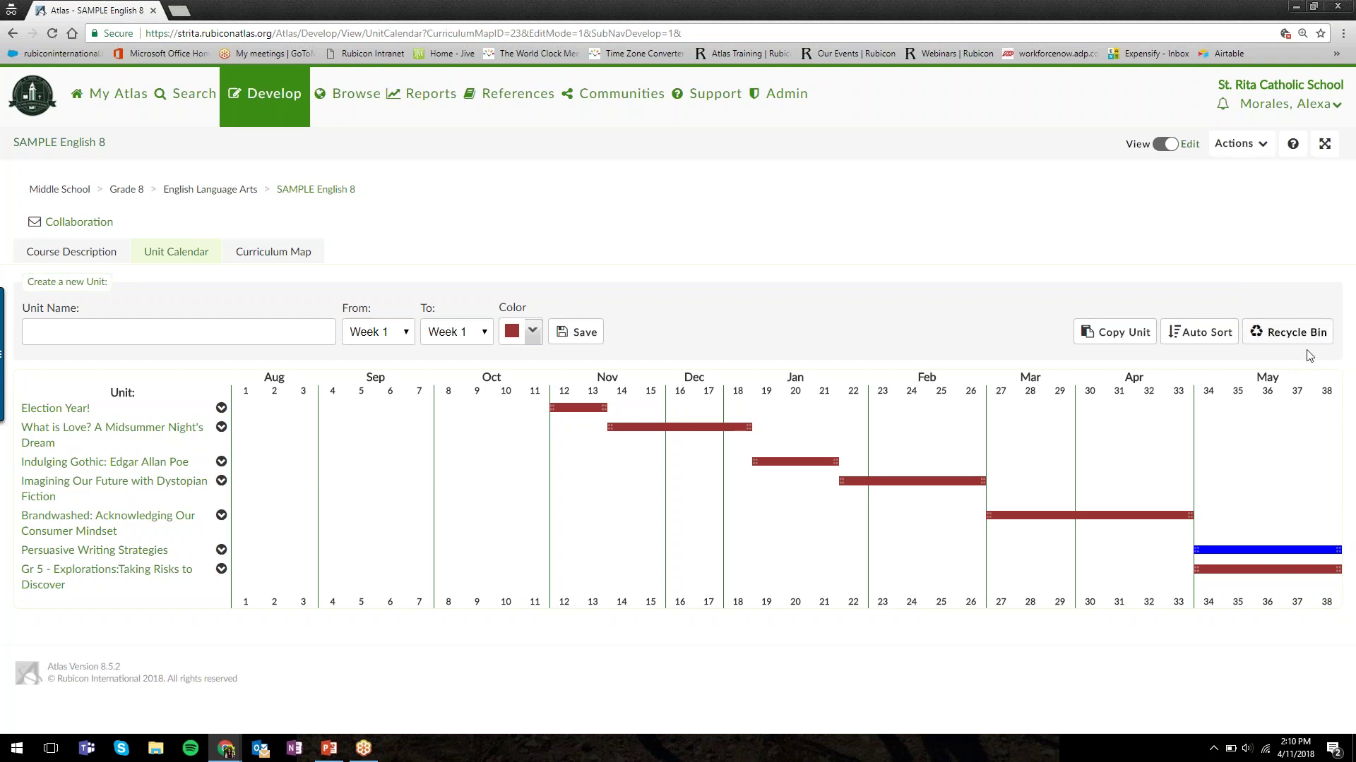
Step: Restore Stargirl, Persuasive Writing and Review Unit from the Recycle Bin
left_click(1287, 332)
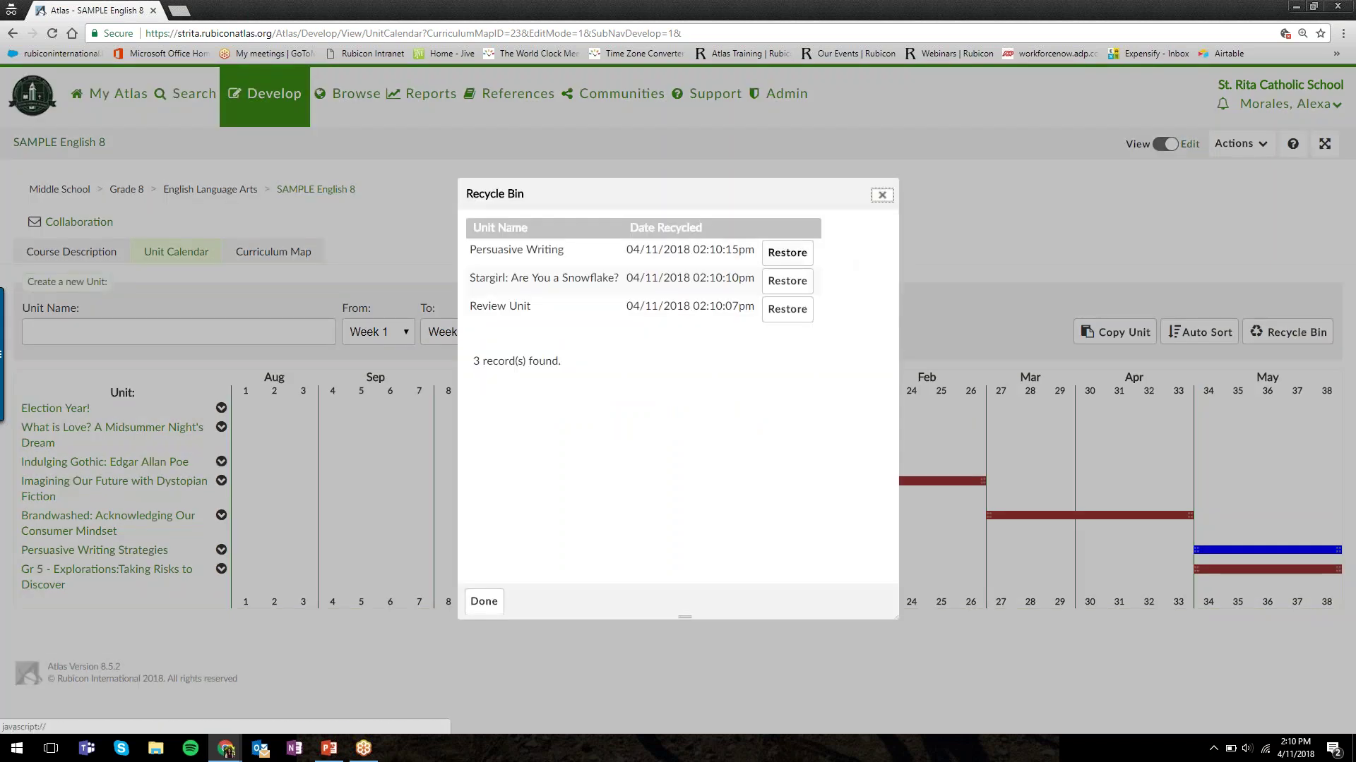
left_click(789, 282)
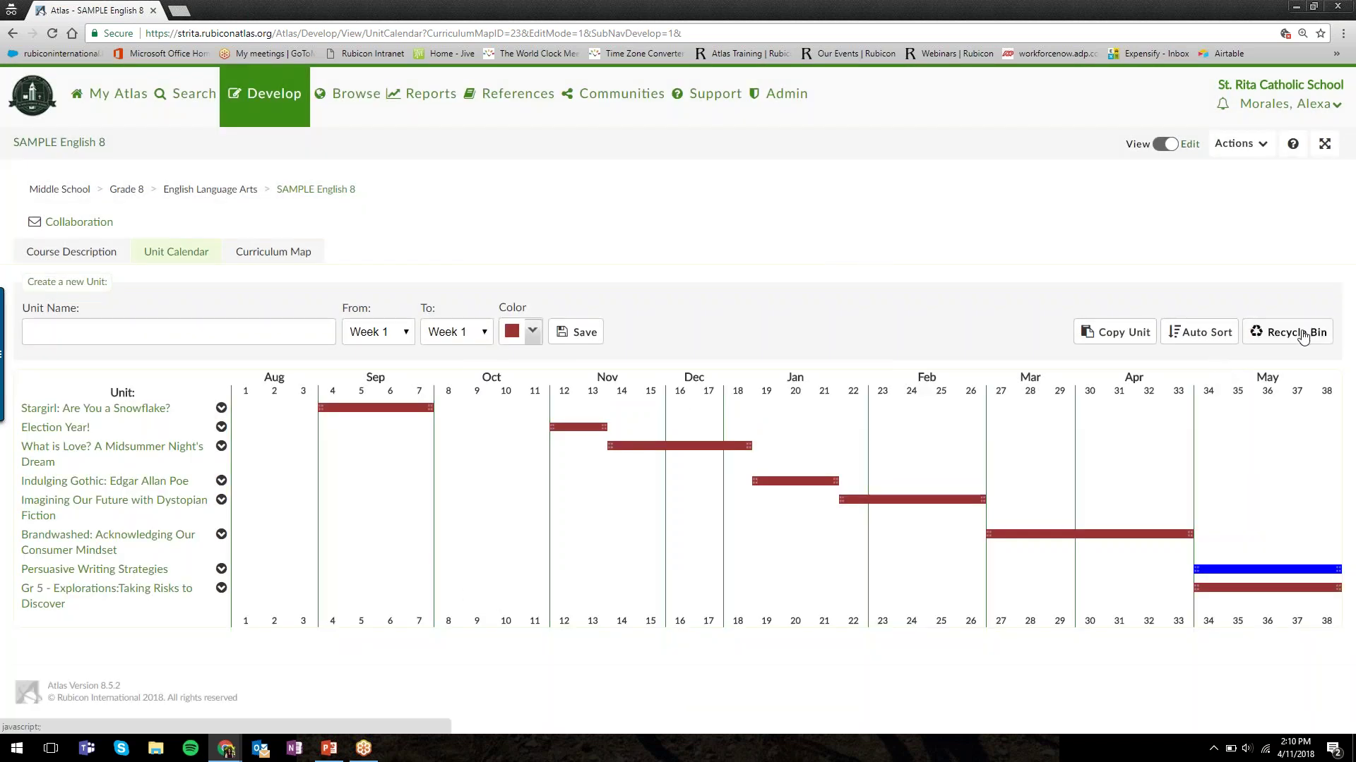
left_click(1302, 334)
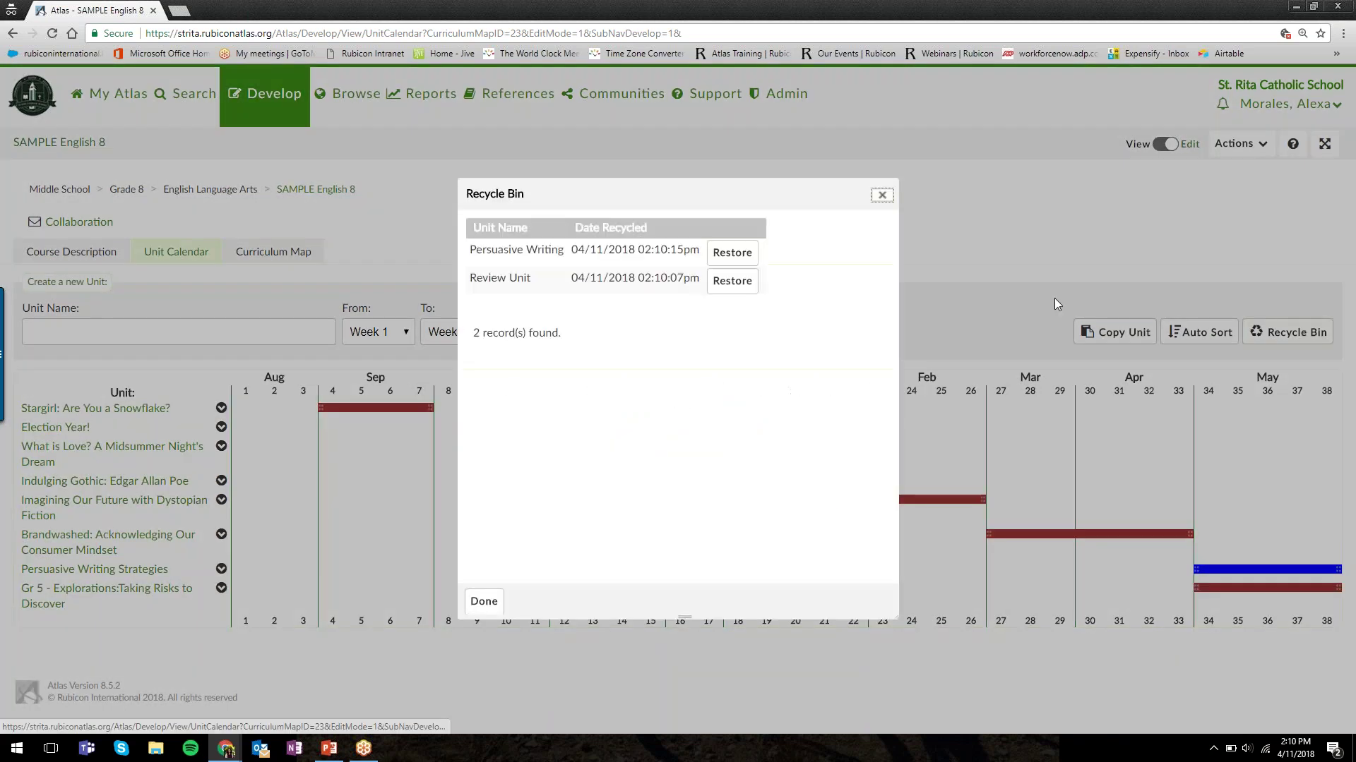
left_click(730, 252)
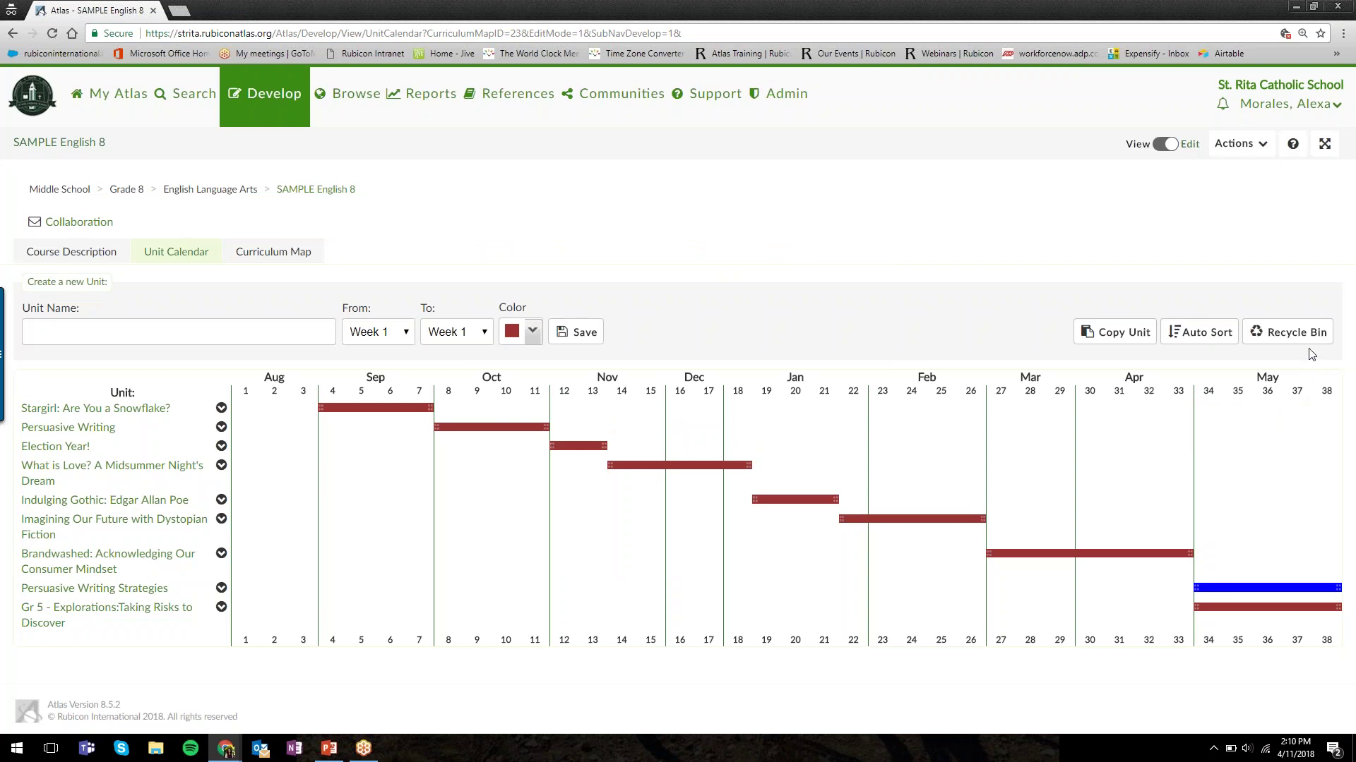
left_click(1292, 332)
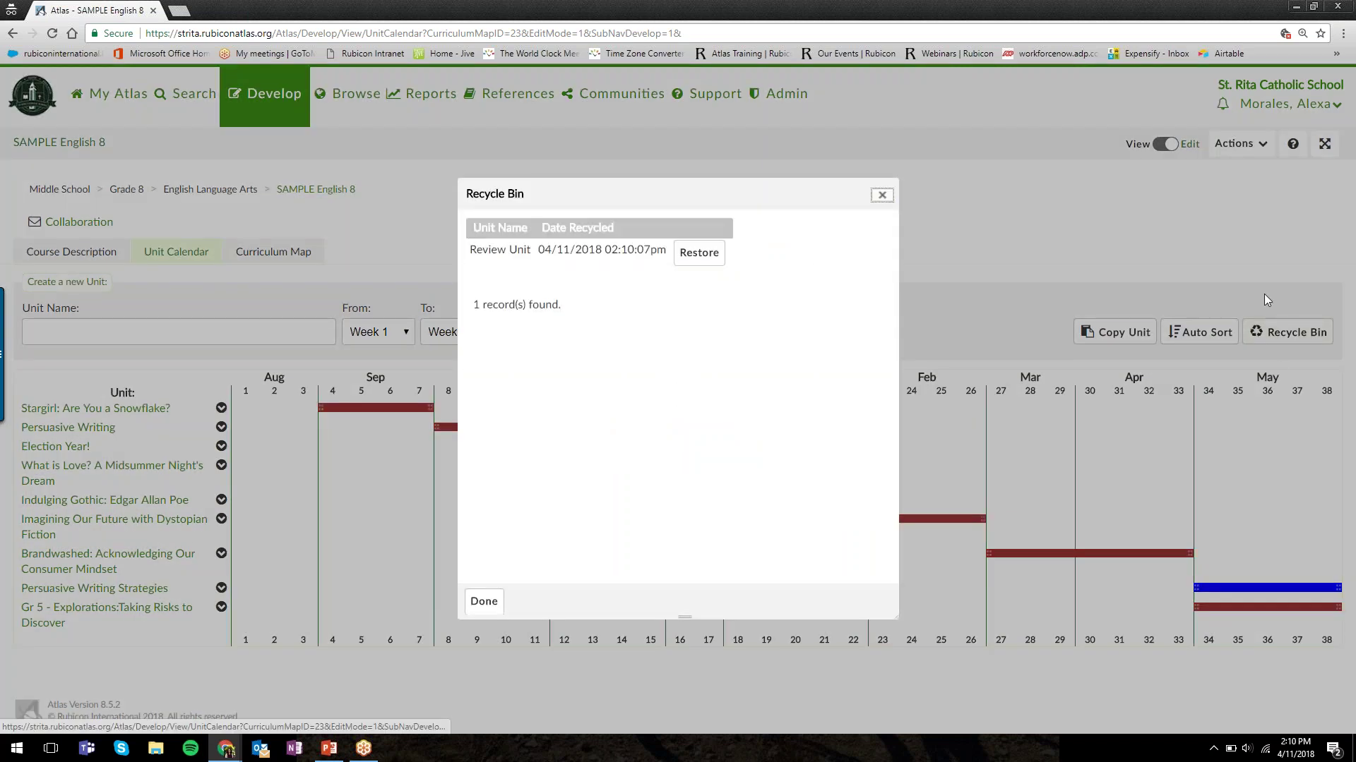
left_click(691, 262)
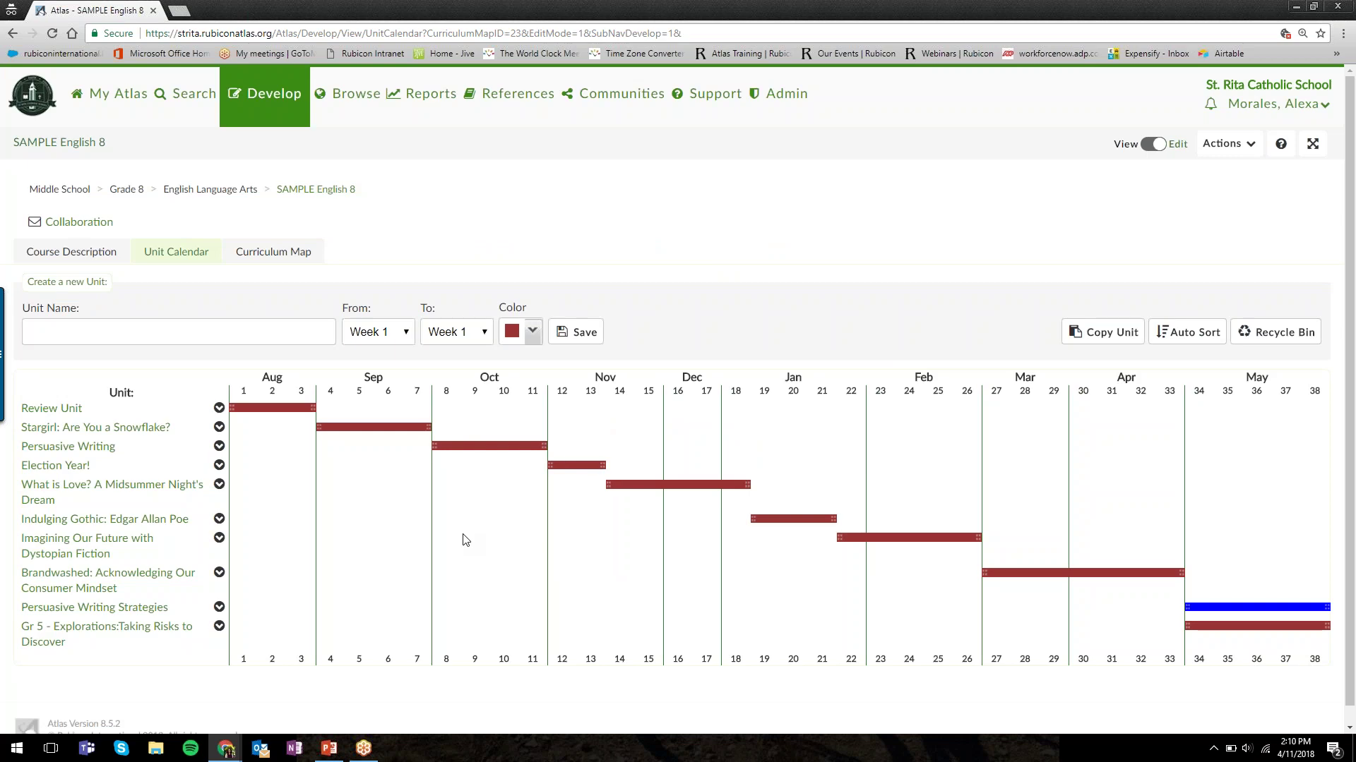
Step: Zoom the deck to 100% and move through to slide 13, Comparative Unit Calendar Report preview
key("alt+Tab")
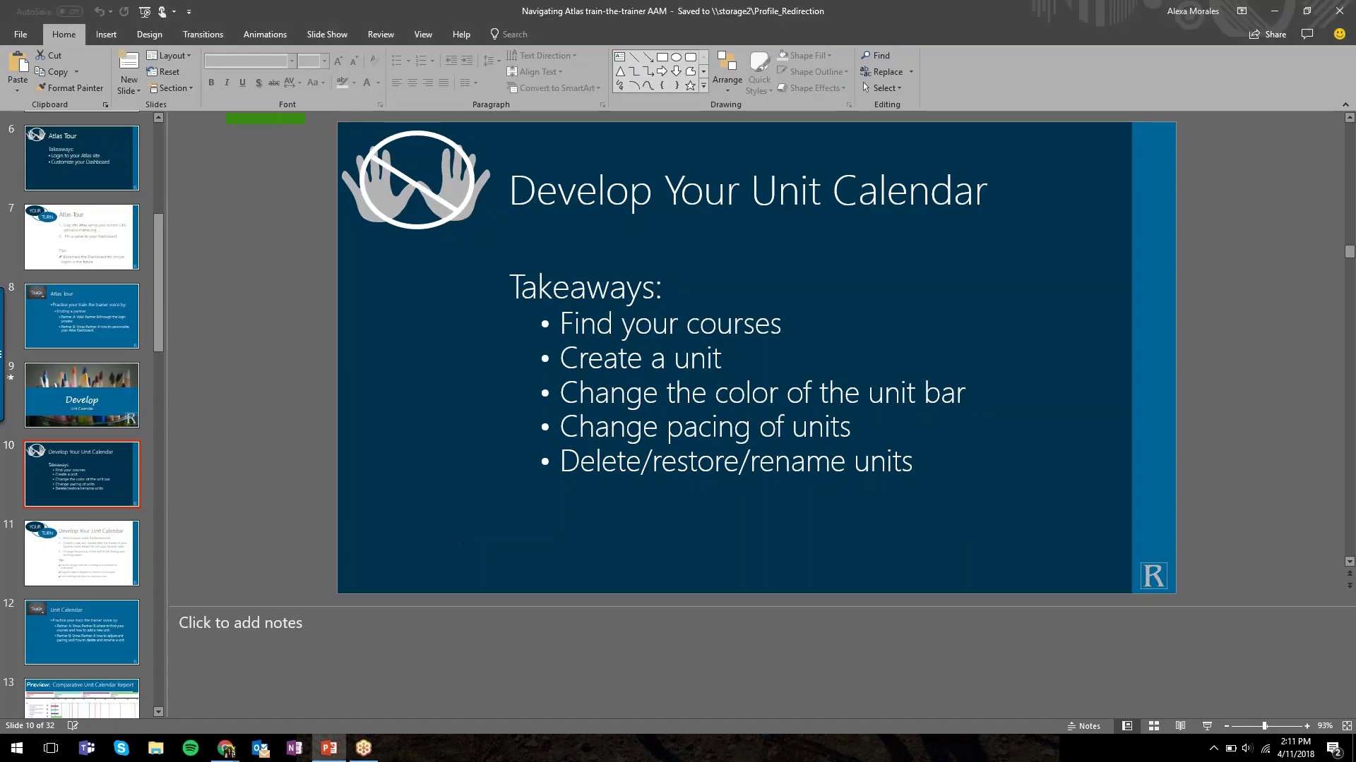
left_click(1307, 725)
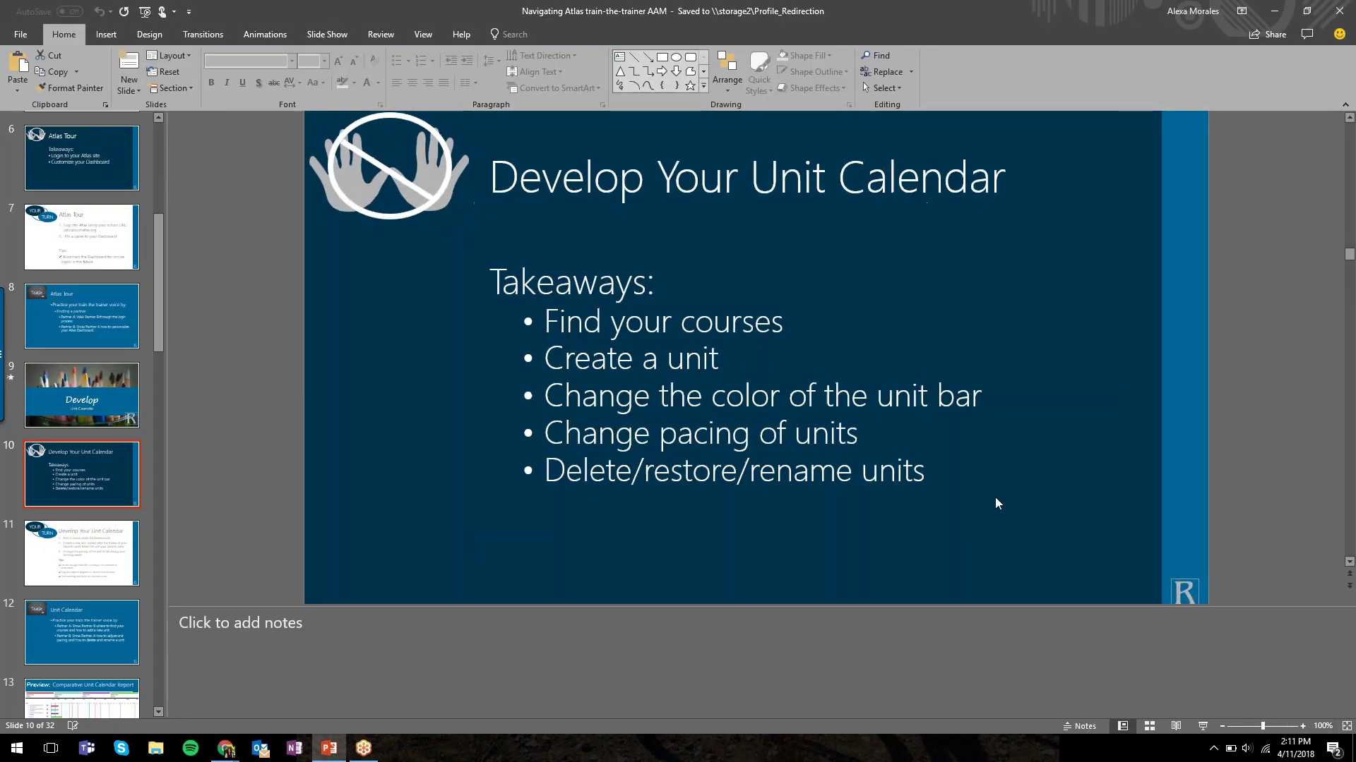
left_click(1350, 562)
left_click(1349, 562)
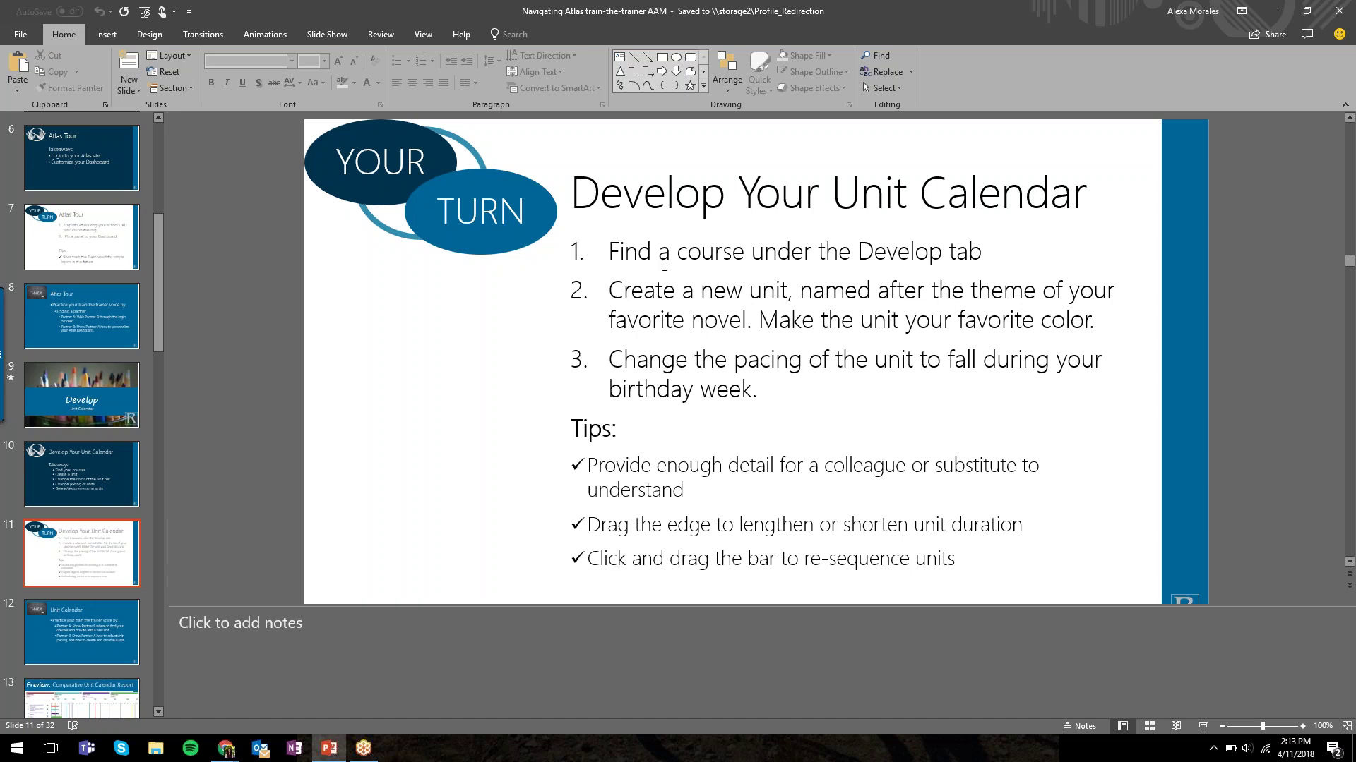
scroll(135, 517, "down", 3)
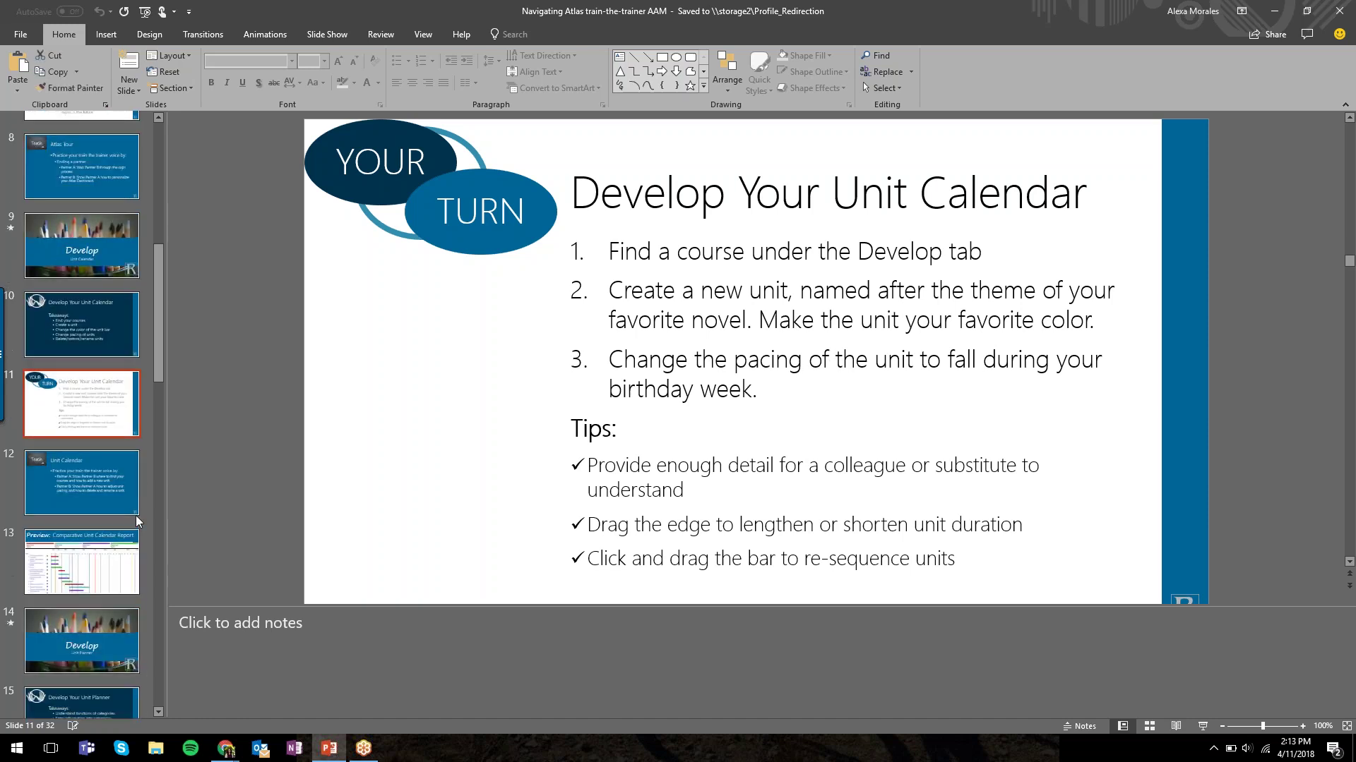
scroll(136, 516, "down", 3)
Step: Present from the Comparative Unit Calendar Report slide through slide 15, then return to the Atlas calendar
left_click(96, 387)
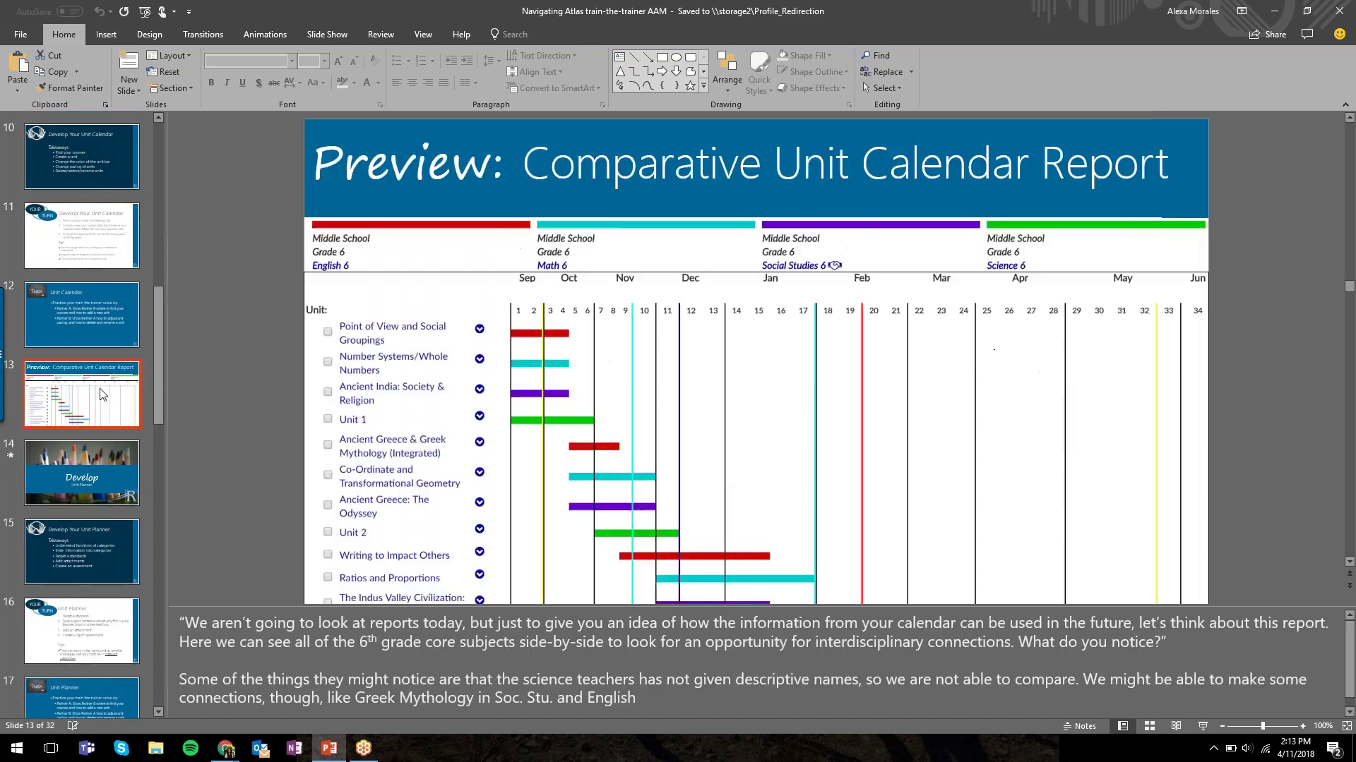
left_click(1203, 726)
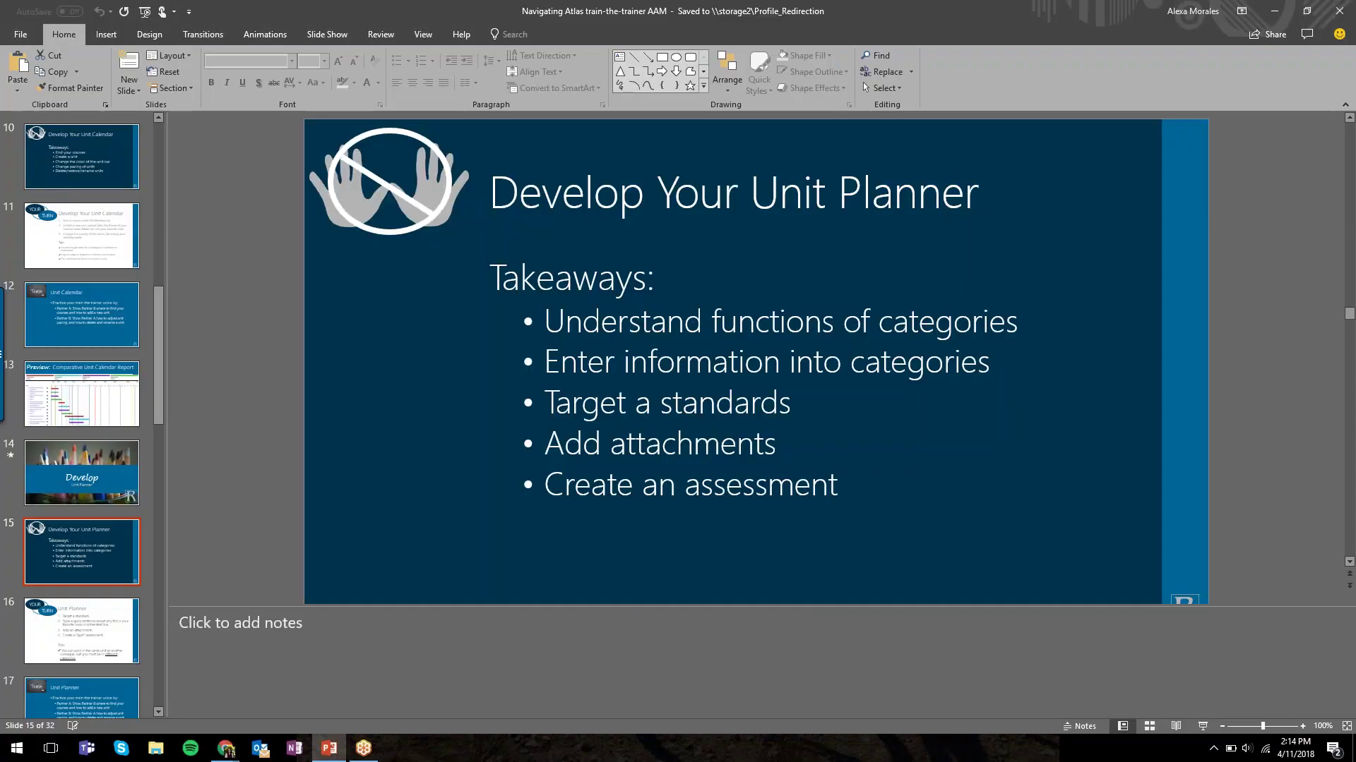
key("alt+Tab")
scroll(554, 248, "down", 1)
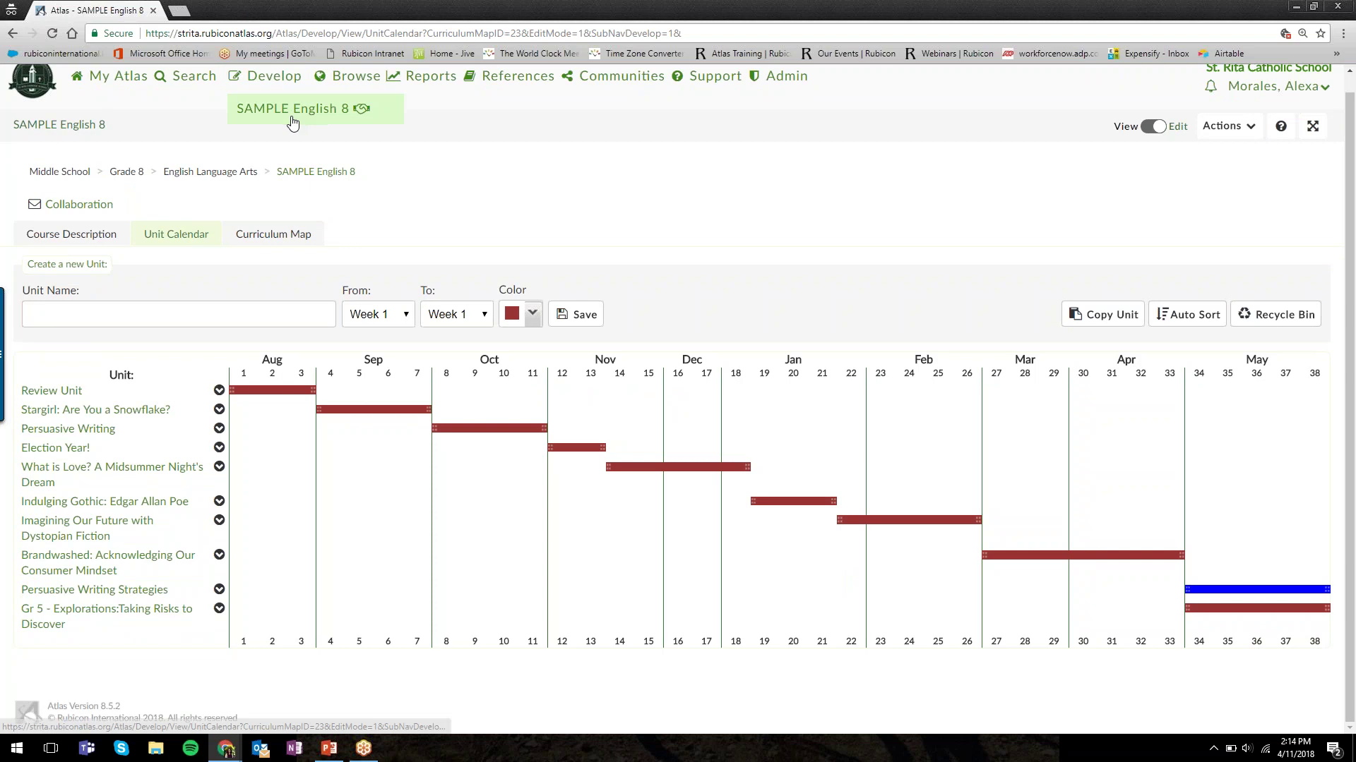
Step: Open the Unit Planner for Persuasive Writing Strategies (weeks 34–38) from the calendar
left_click(283, 111)
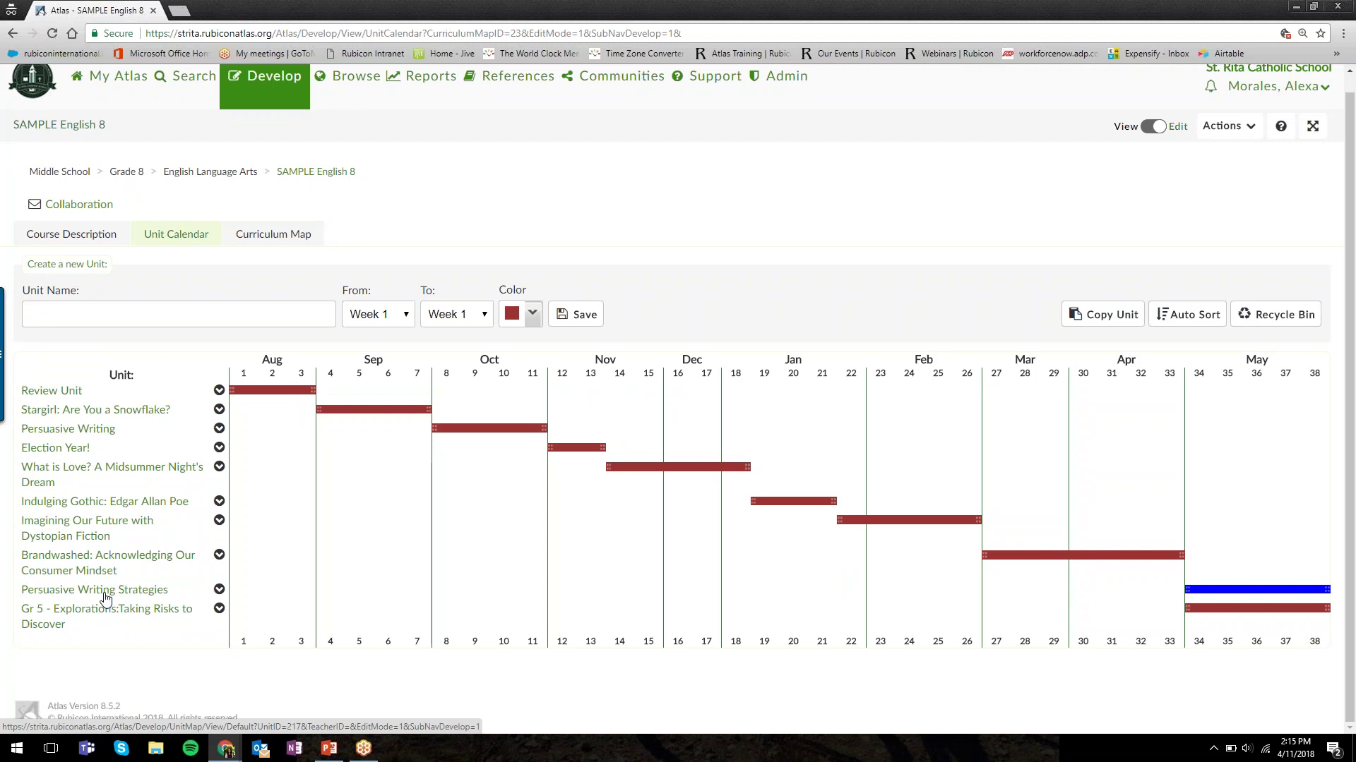
left_click_drag(17, 609, 60, 610)
triple_click(63, 592)
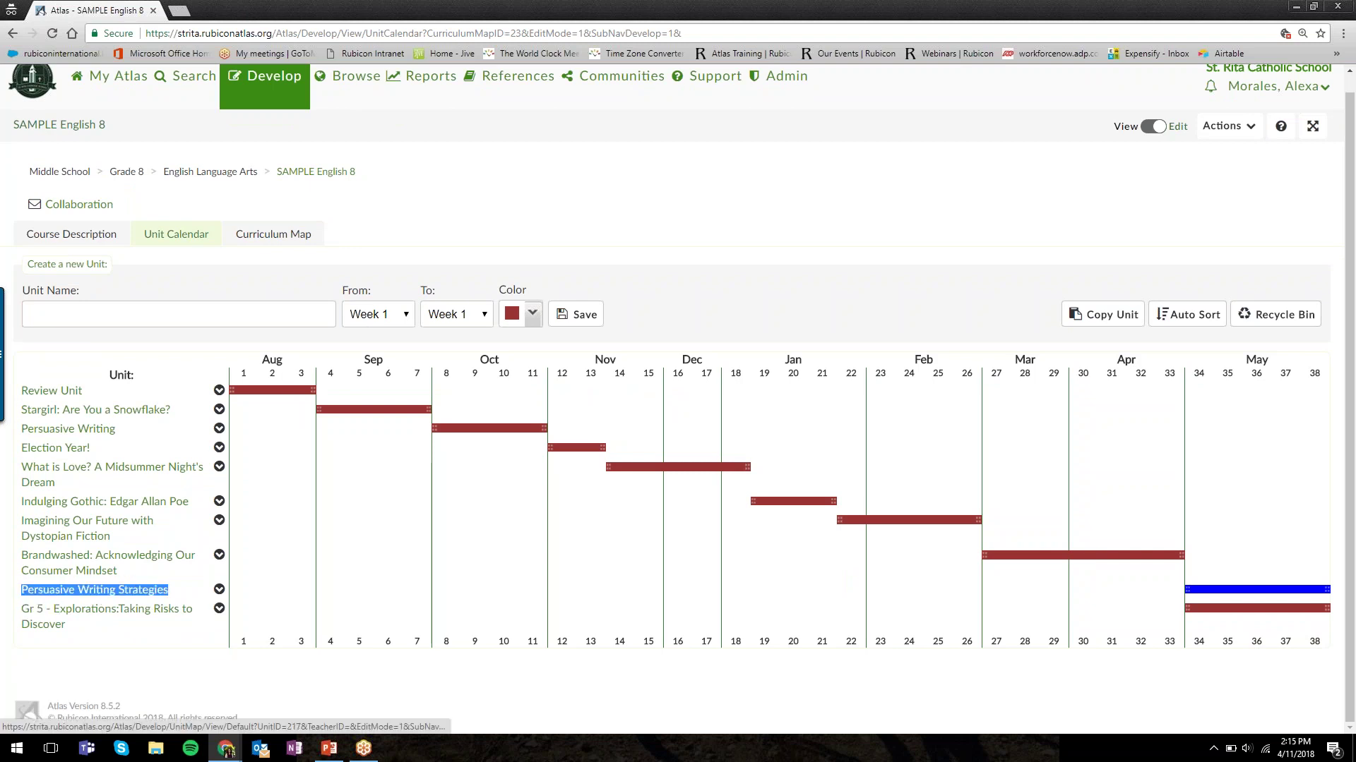
left_click(76, 596)
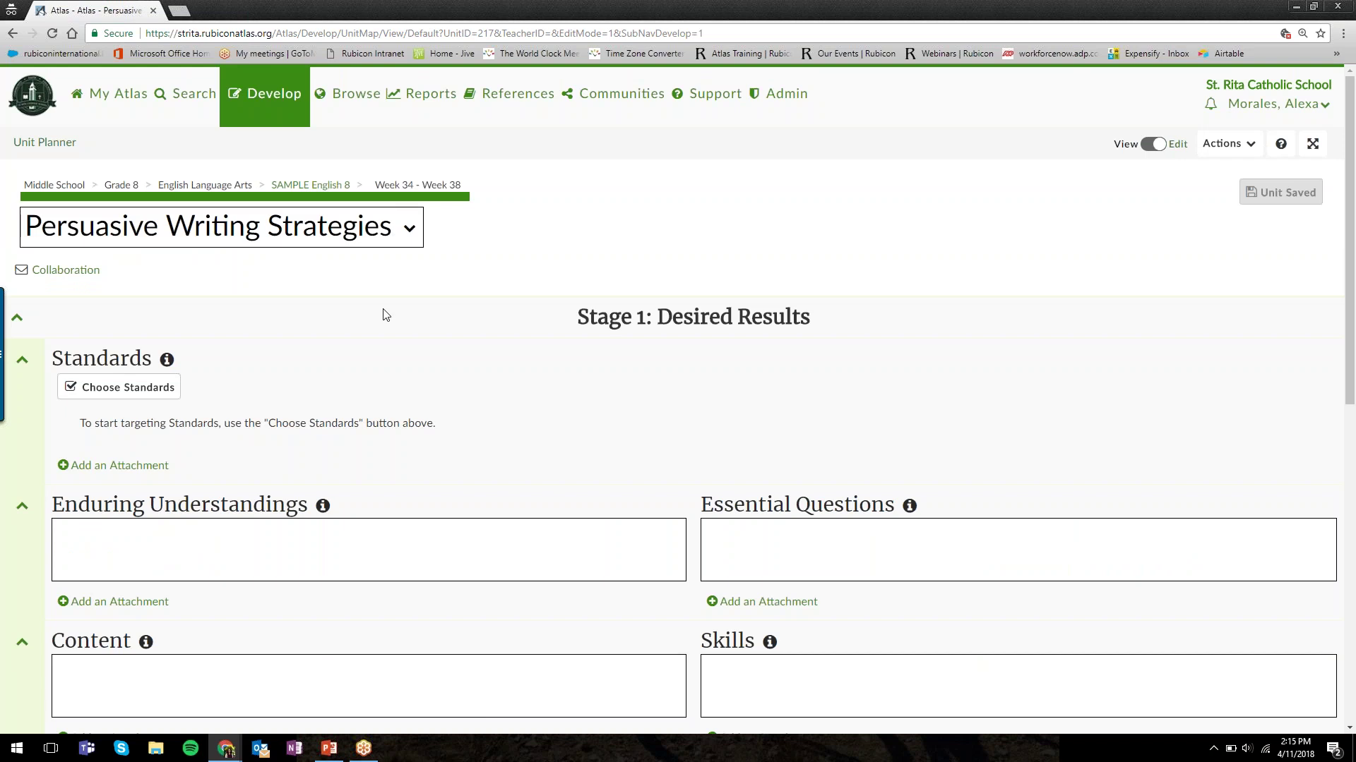
Step: Begin choosing standards in the Persuasive Writing Strategies unit's Standards section
scroll(519, 366, "down", 3)
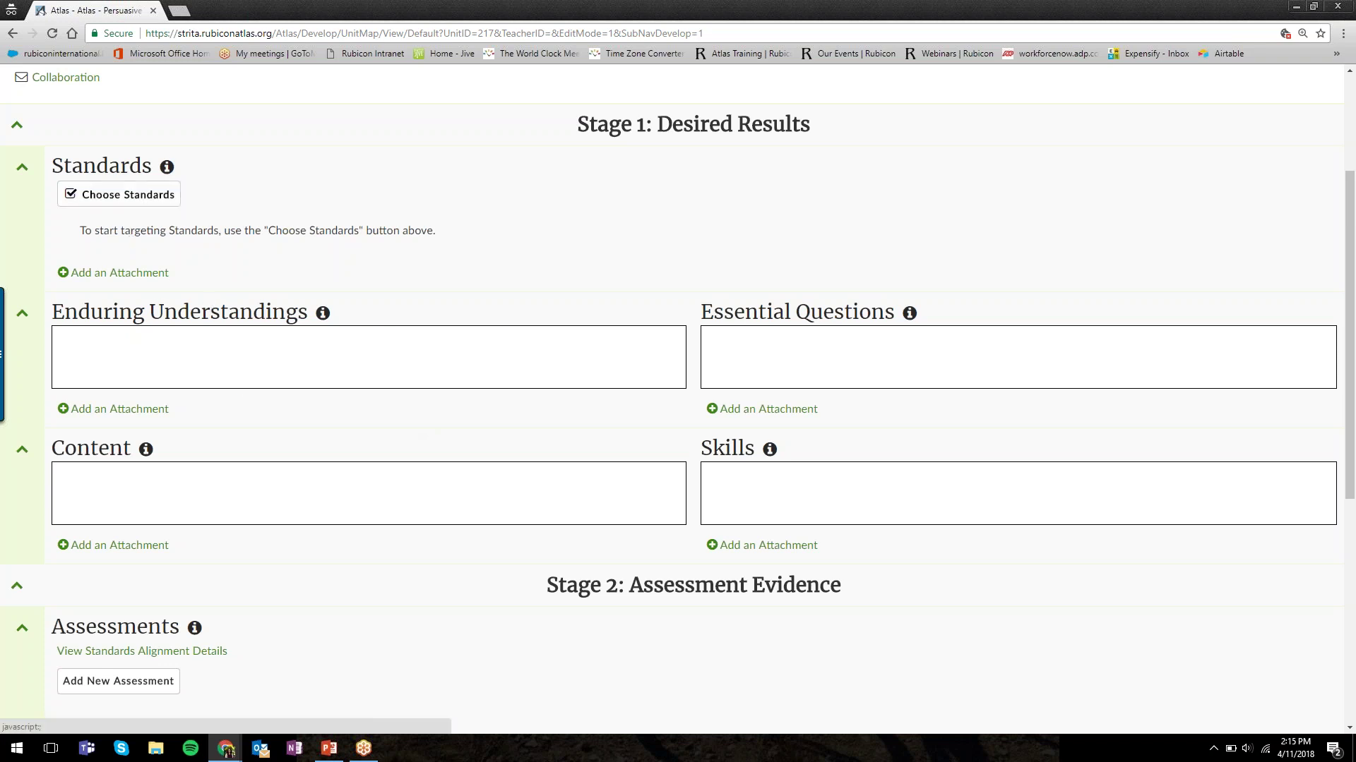
left_click(99, 203)
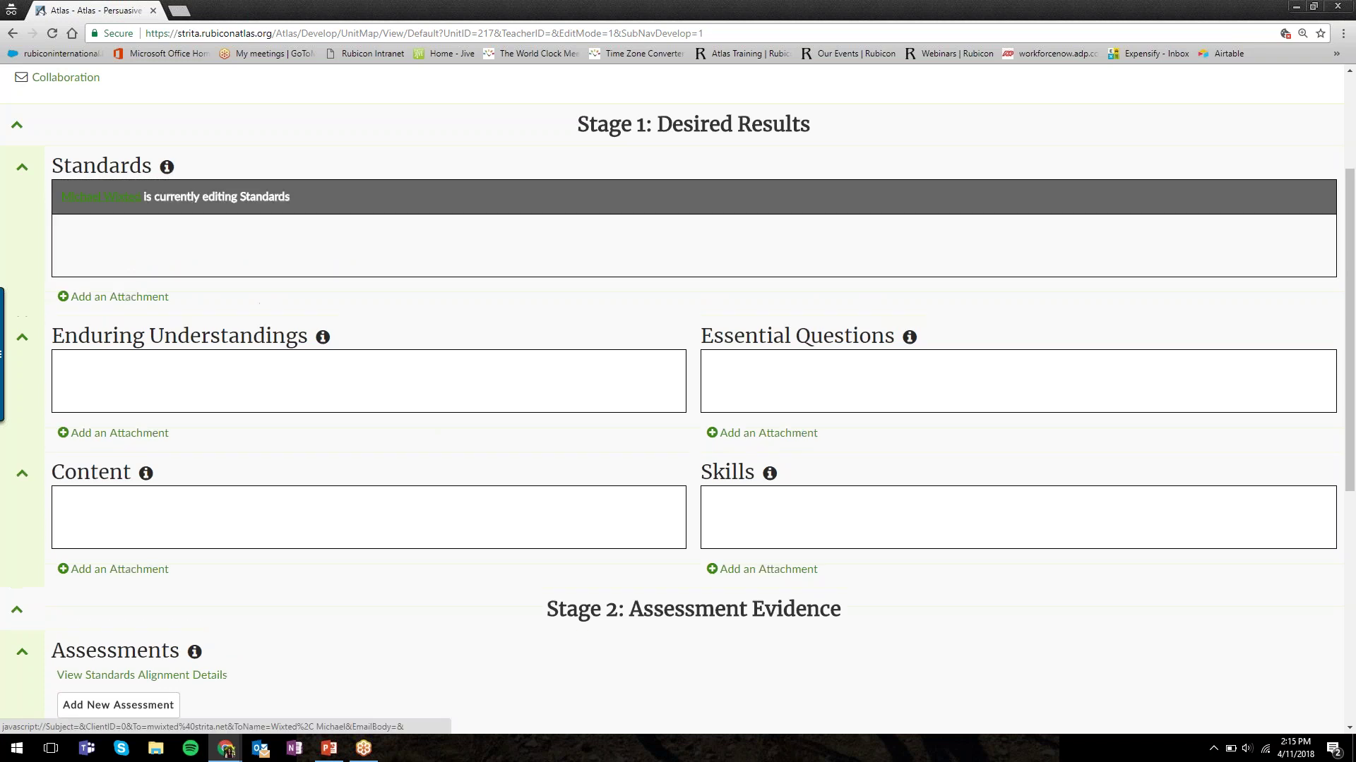
Step: Reload the unit page and switch to the Review Unit from the course's unit list
scroll(176, 204, "up", 1)
right_click(176, 203)
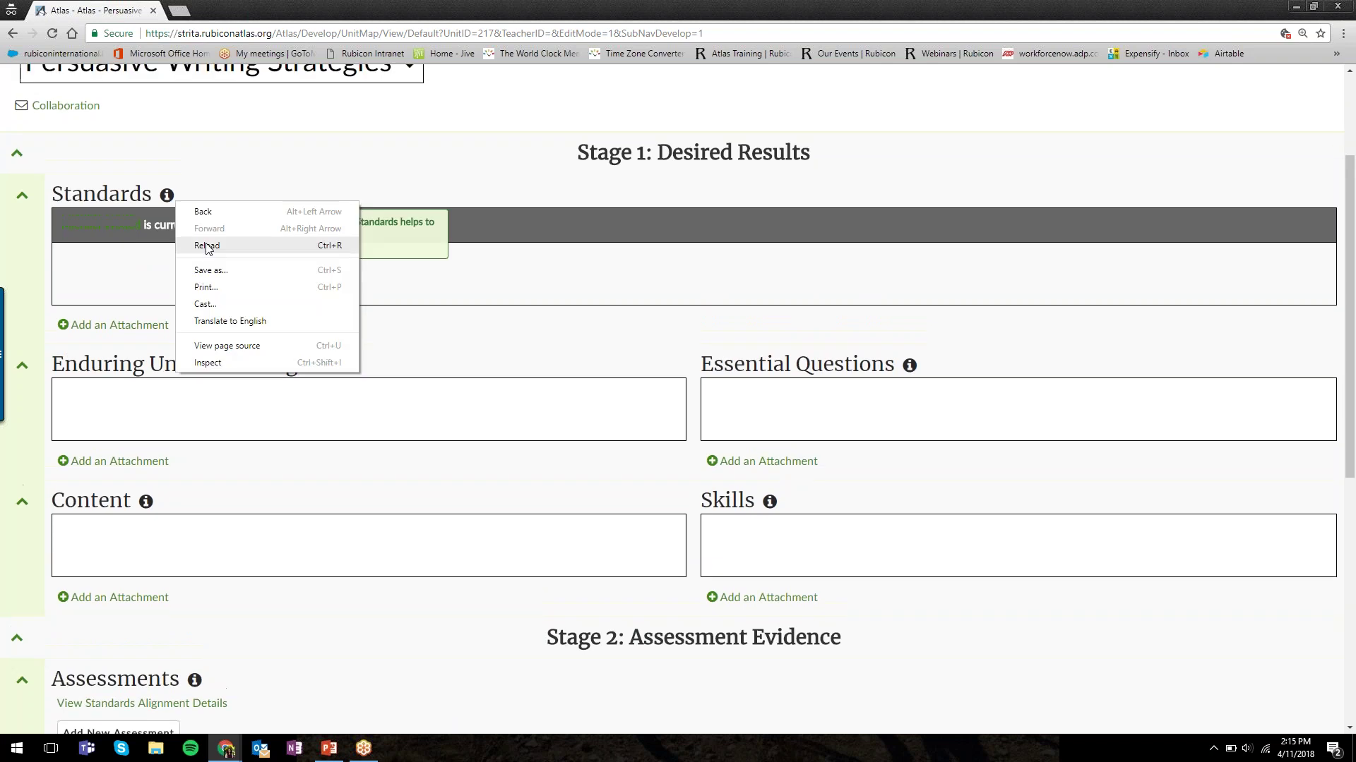
left_click(236, 146)
scroll(431, 187, "up", 2)
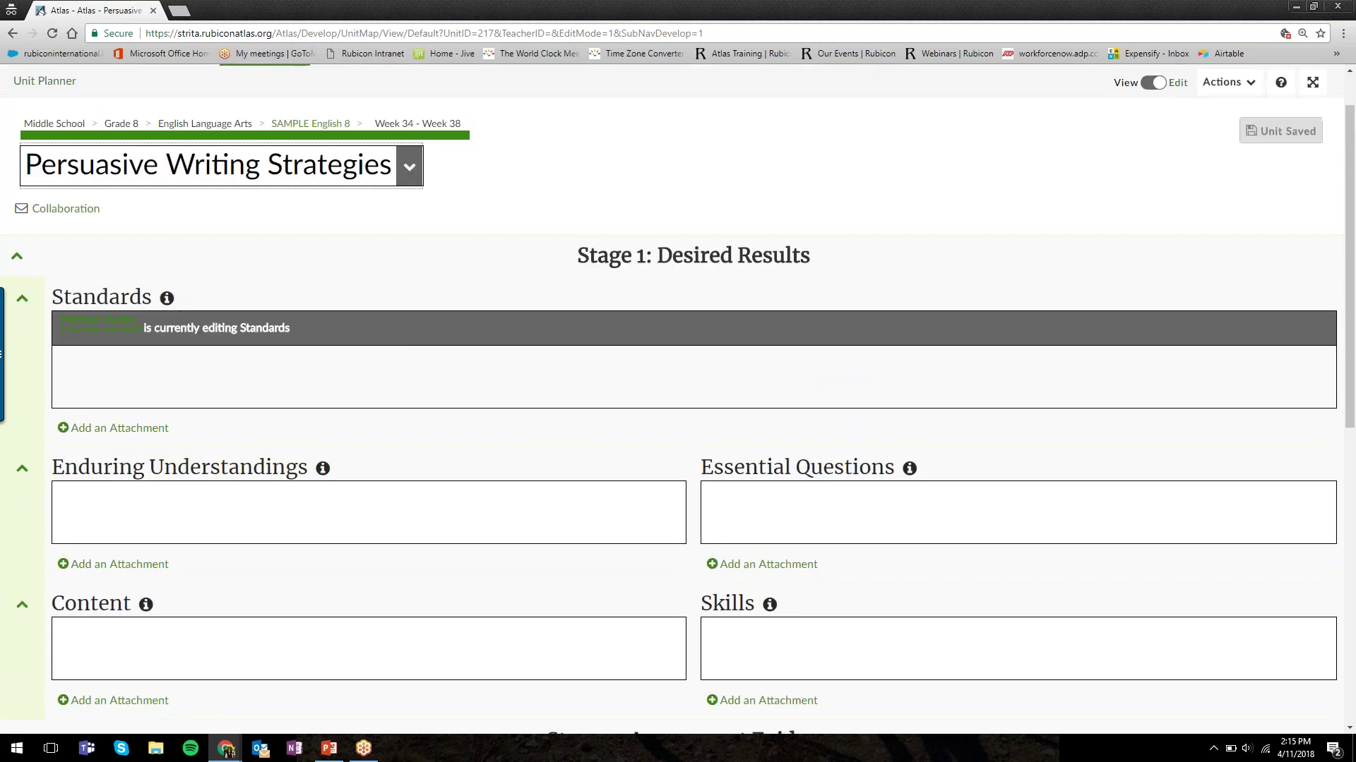
left_click(409, 166)
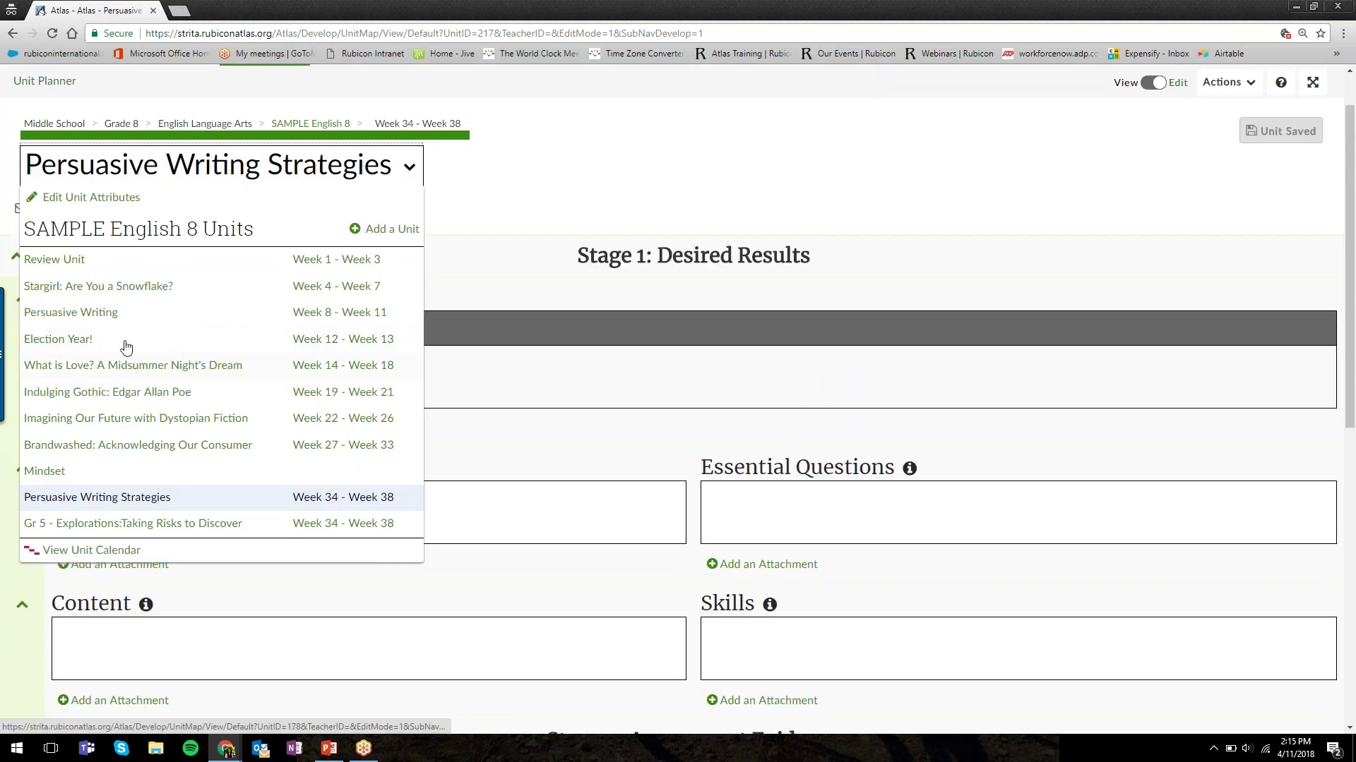
left_click_drag(127, 300, 128, 273)
left_click(127, 262)
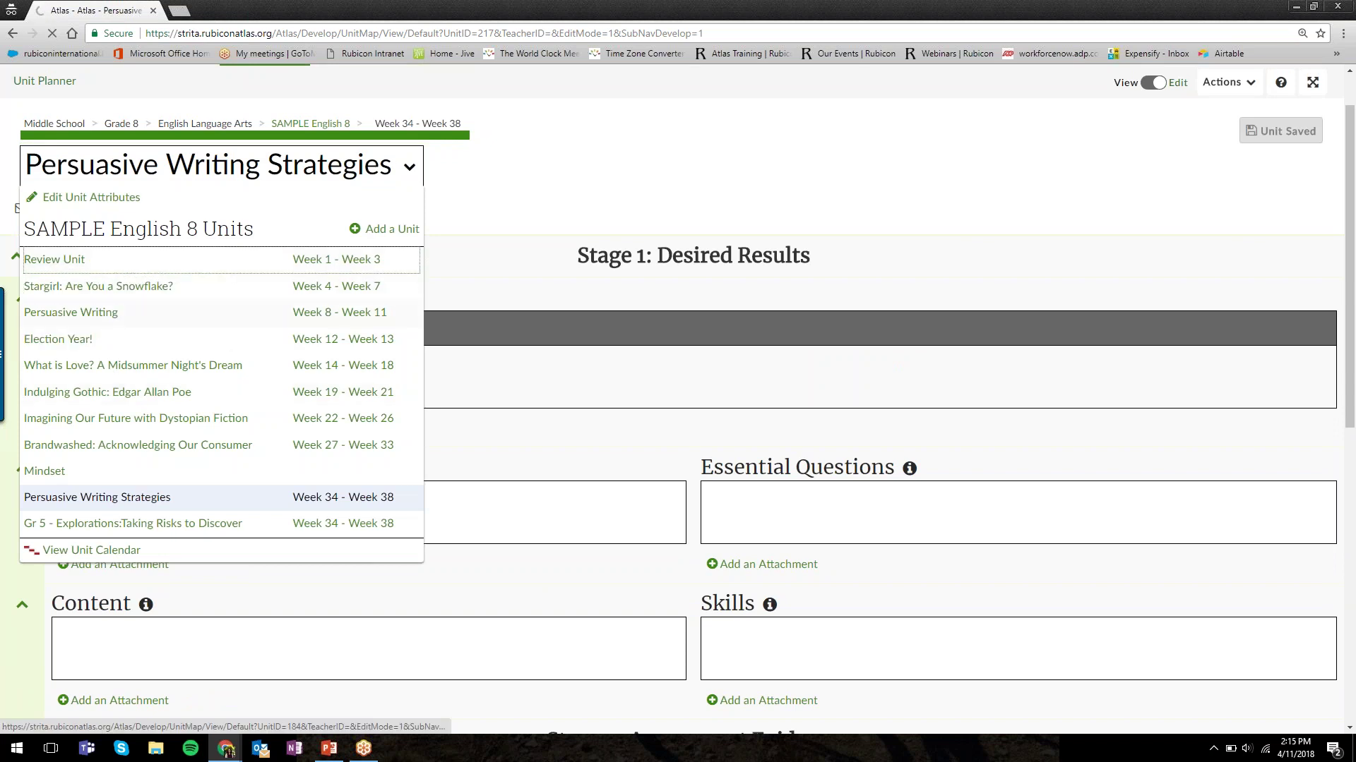
scroll(678, 398, "down", 3)
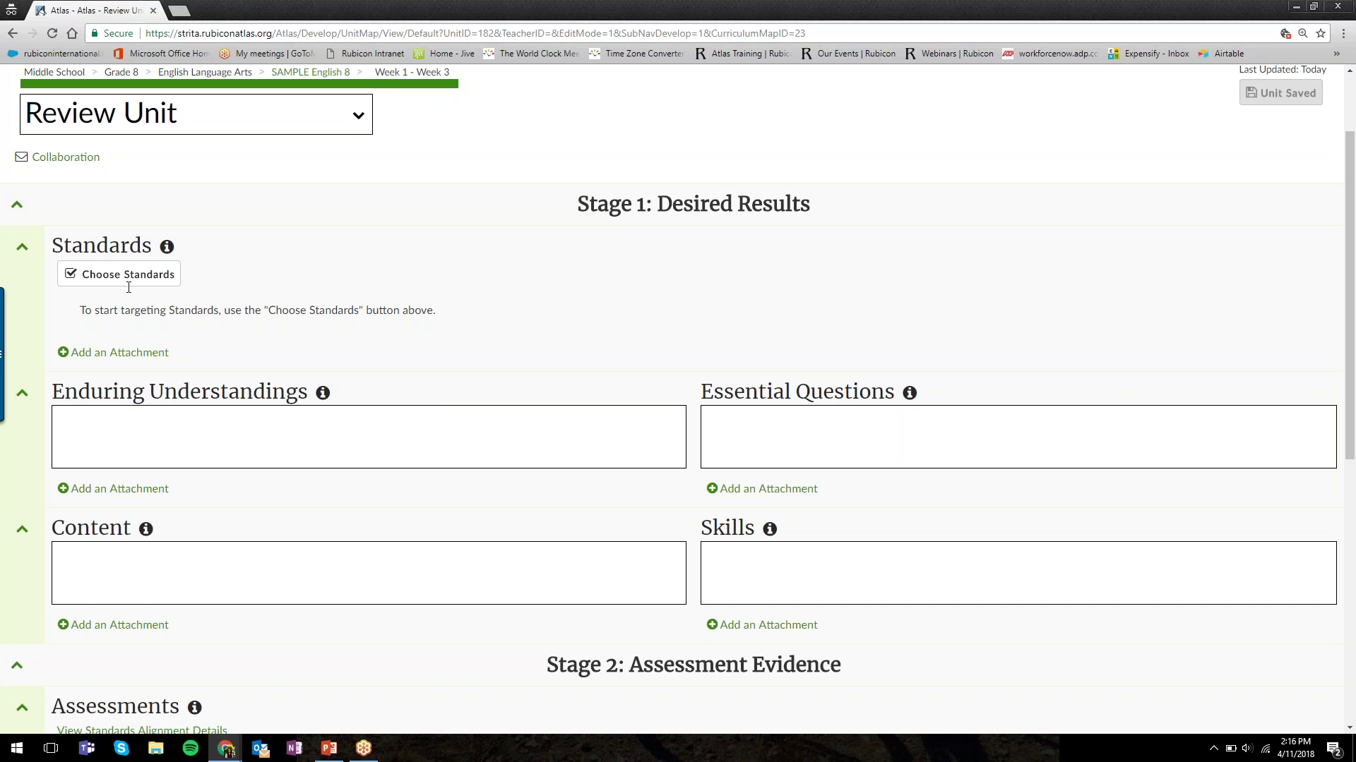
Step: Start adding targeted standards, filtered to CCSS English Language Arts 6-12, Grade 8
left_click(120, 274)
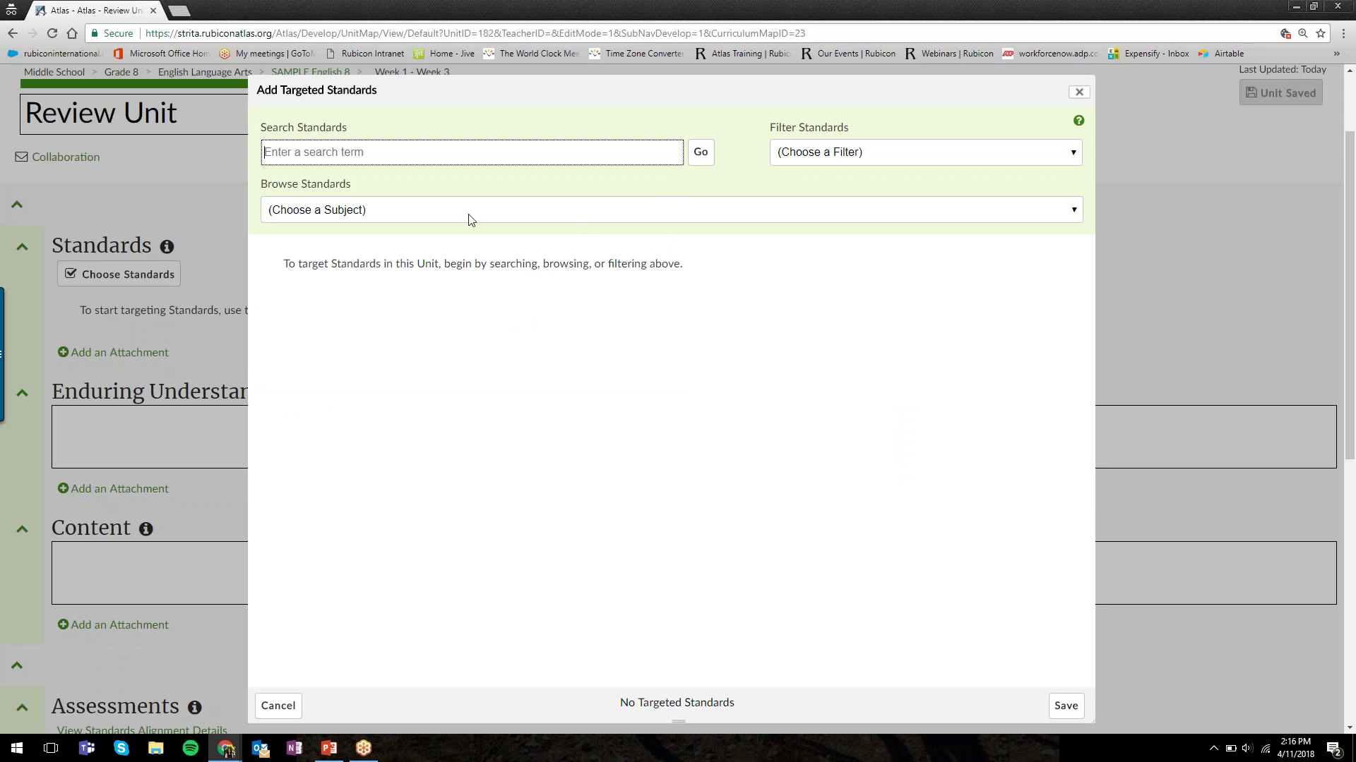
left_click_drag(261, 185, 359, 189)
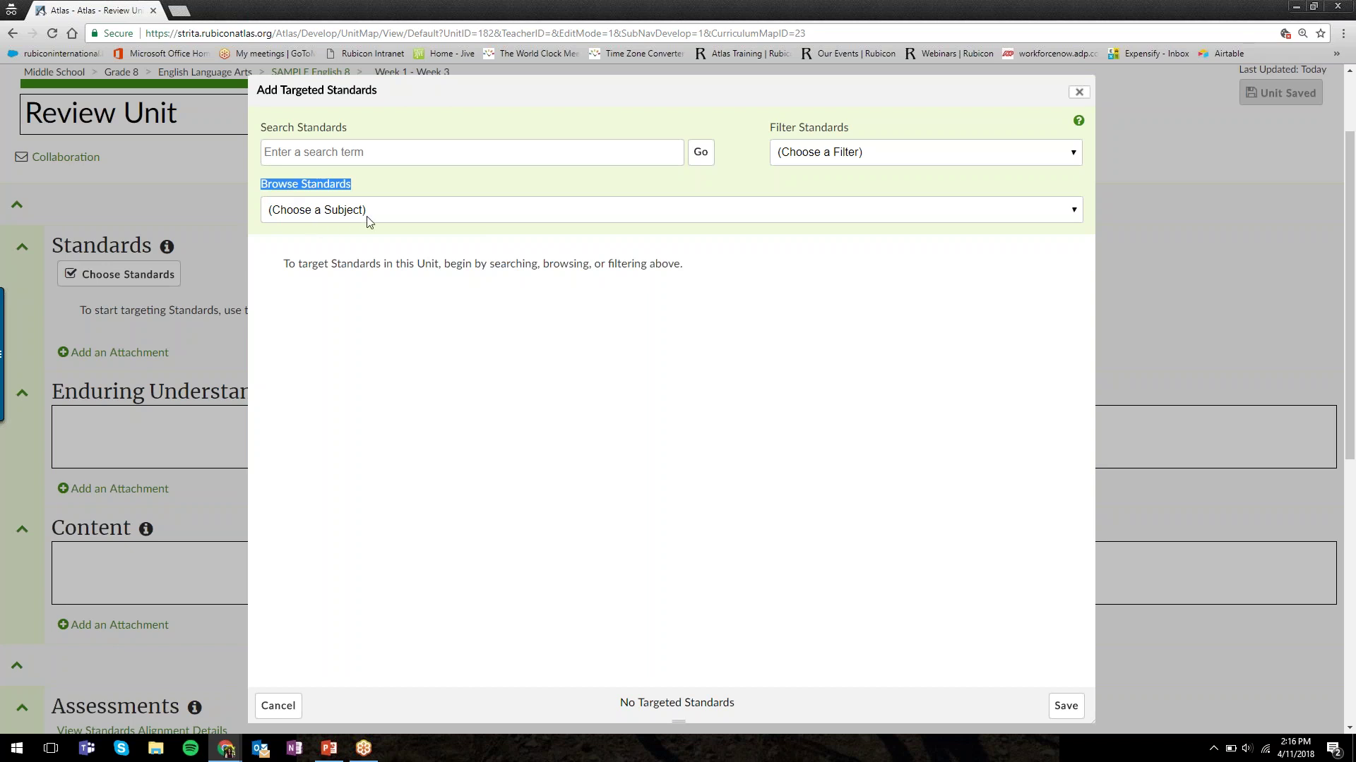
left_click(403, 210)
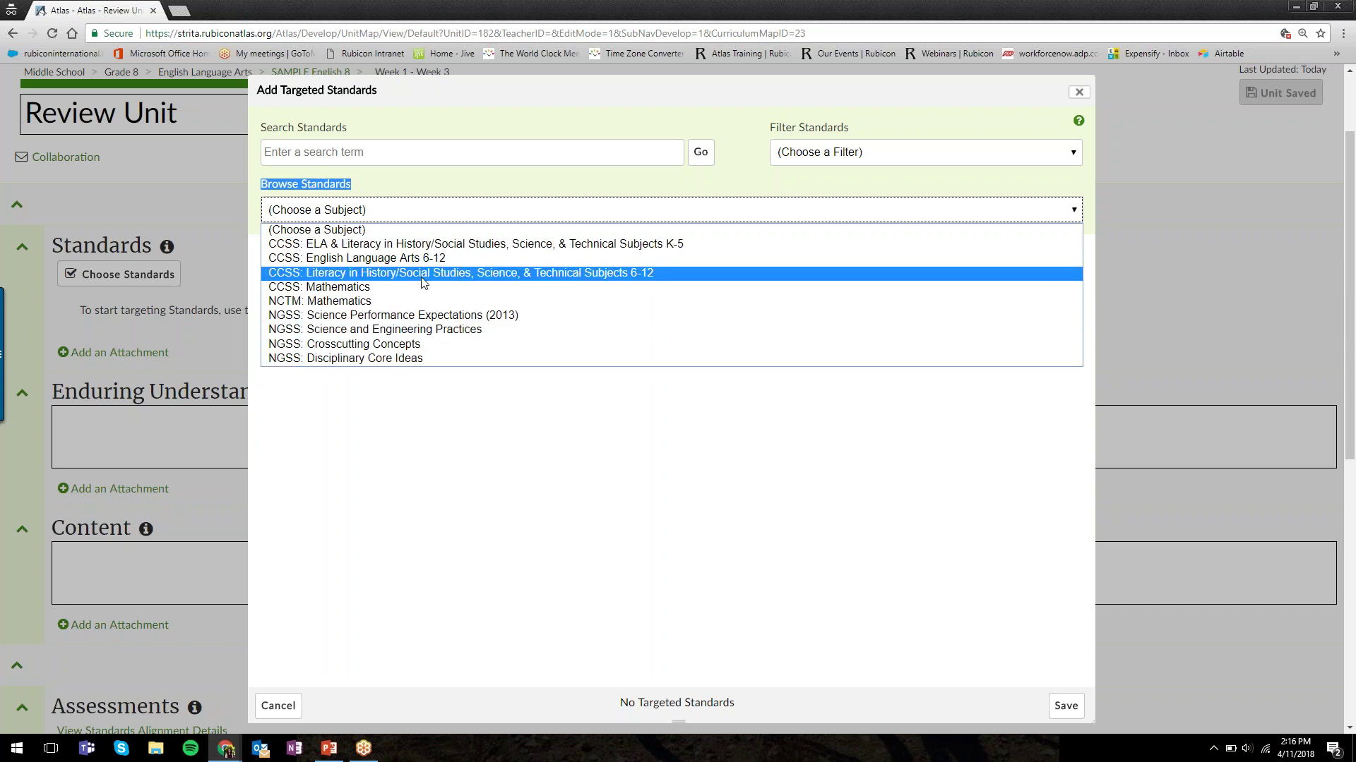
left_click(455, 258)
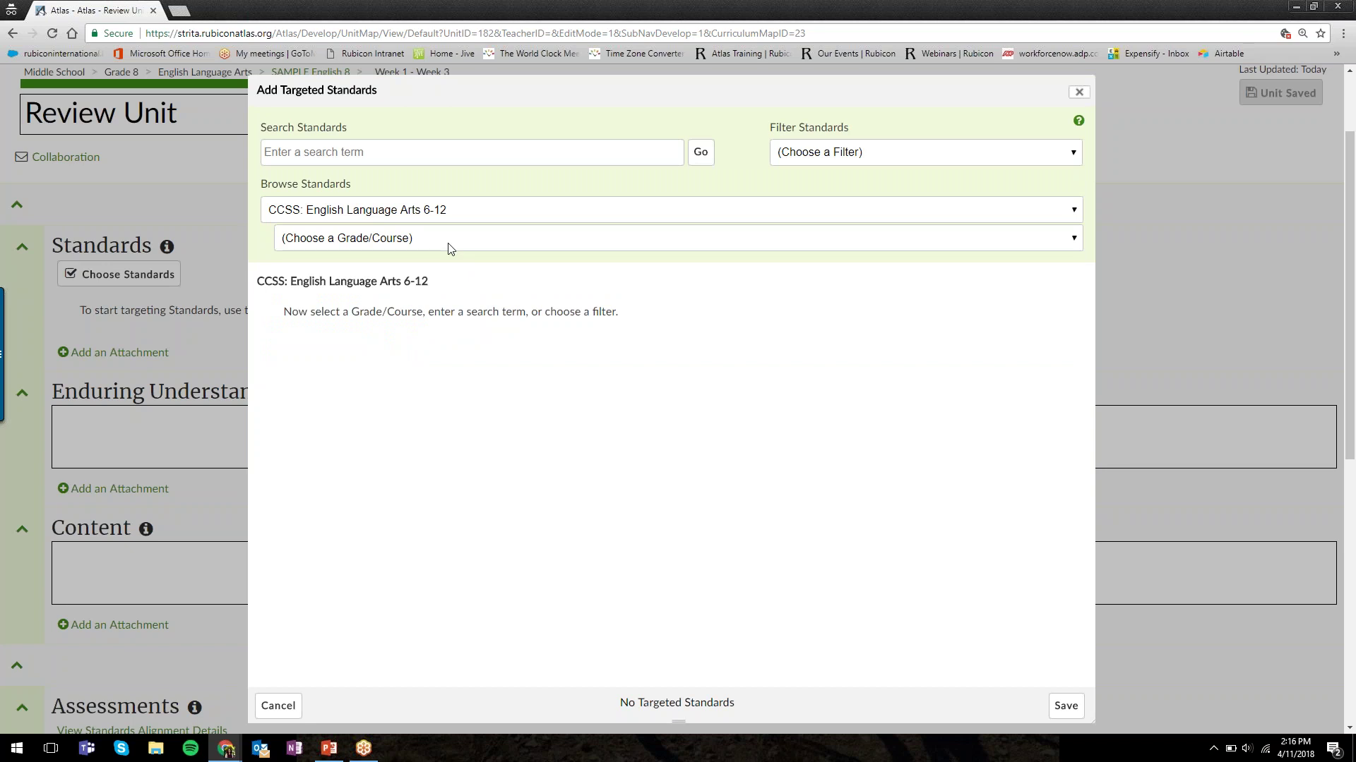
left_click(396, 243)
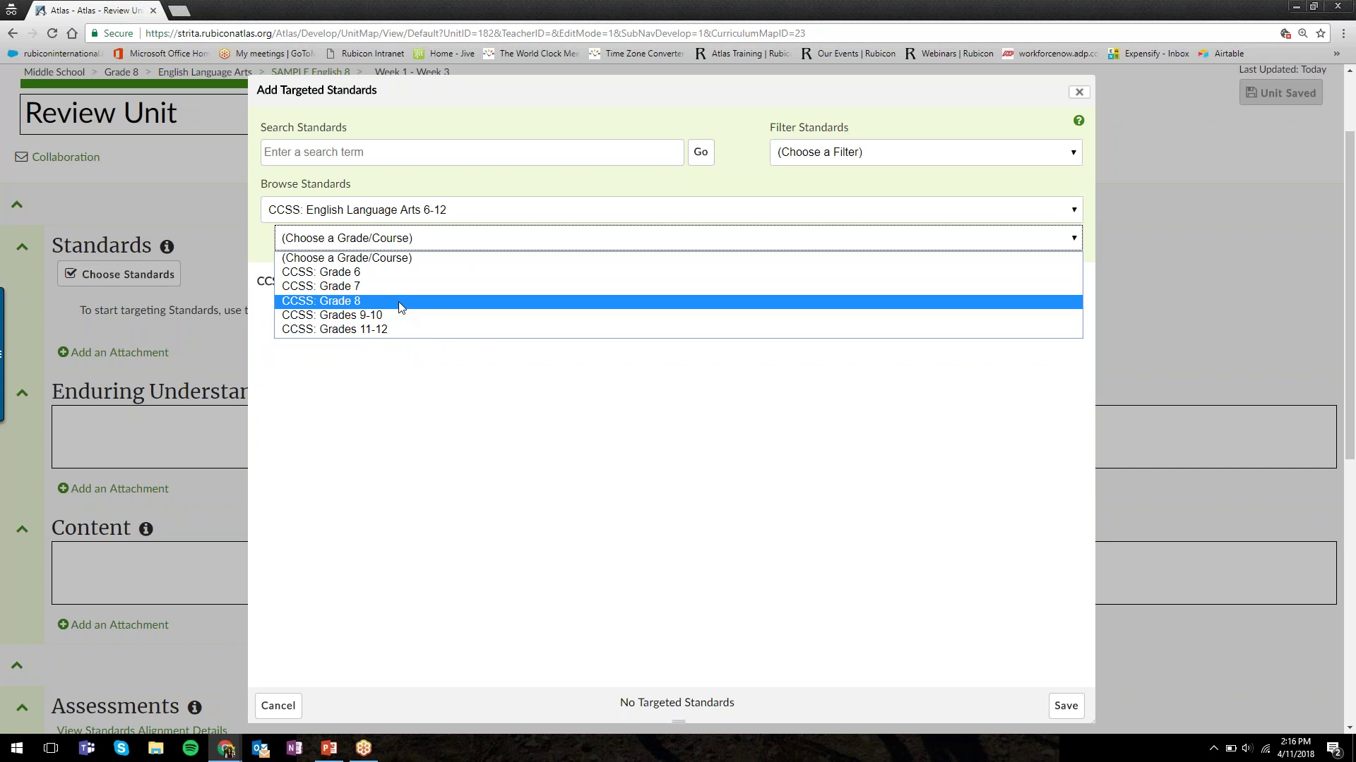
left_click(400, 302)
left_click(416, 268)
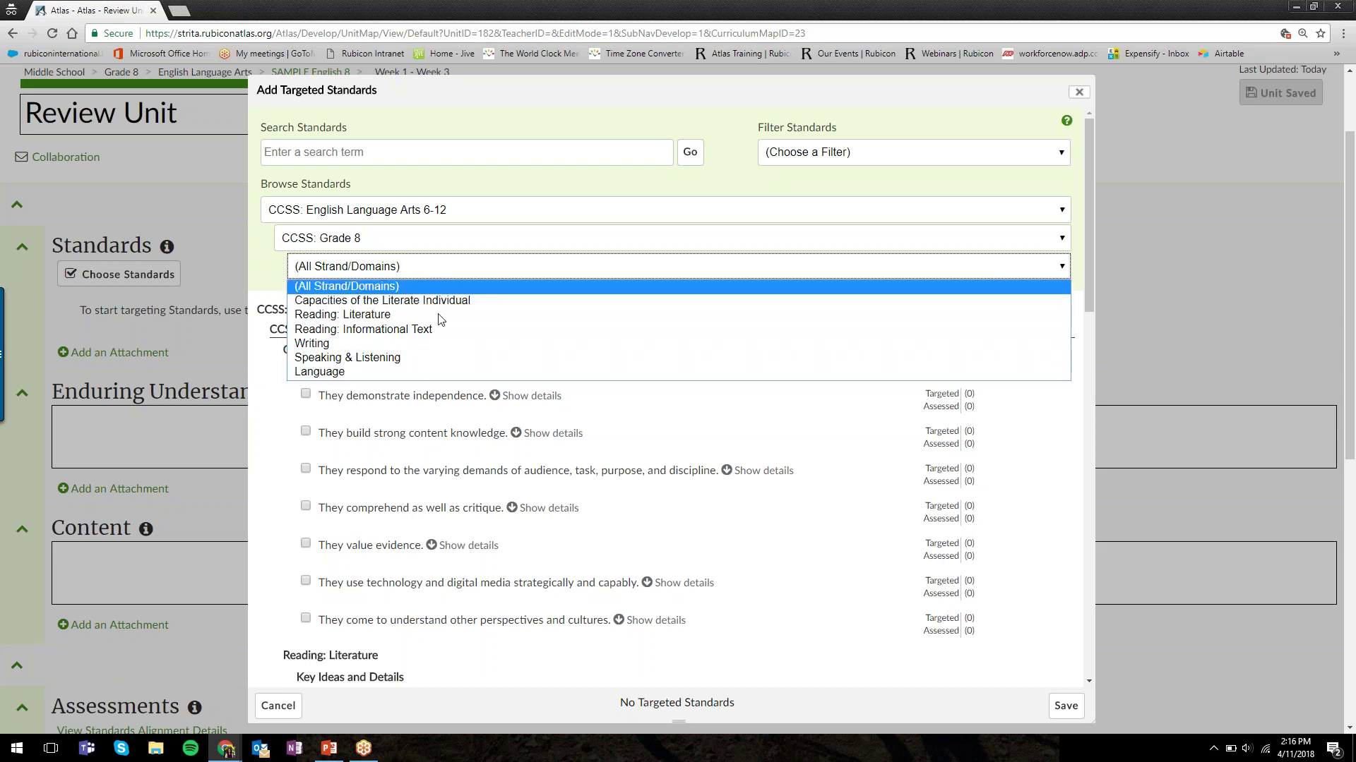
Step: Target the Writing standards W.8.1, W.8.1a, W.8.1b and W.8.1c
left_click(430, 346)
scroll(429, 349, "down", 1)
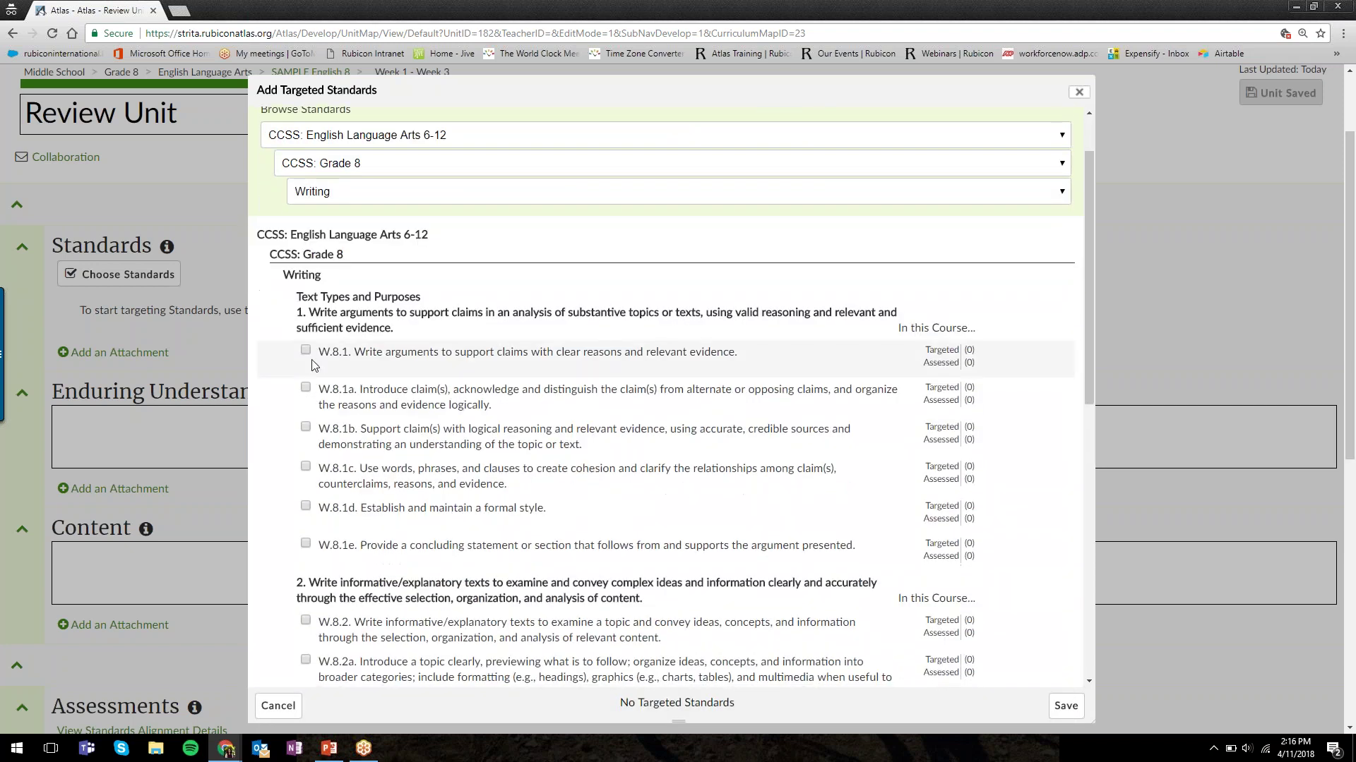
left_click(306, 351)
left_click(306, 388)
left_click(306, 427)
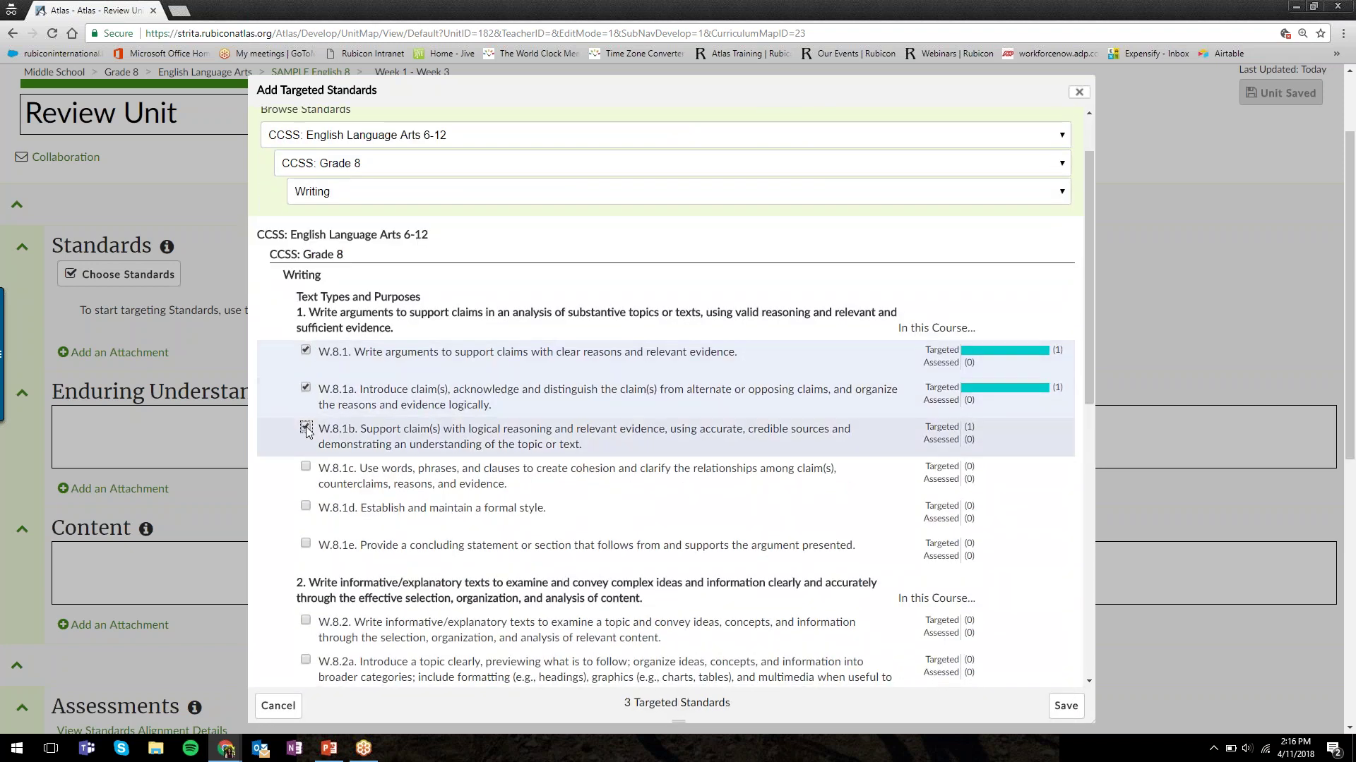
left_click(306, 466)
scroll(412, 282, "up", 1)
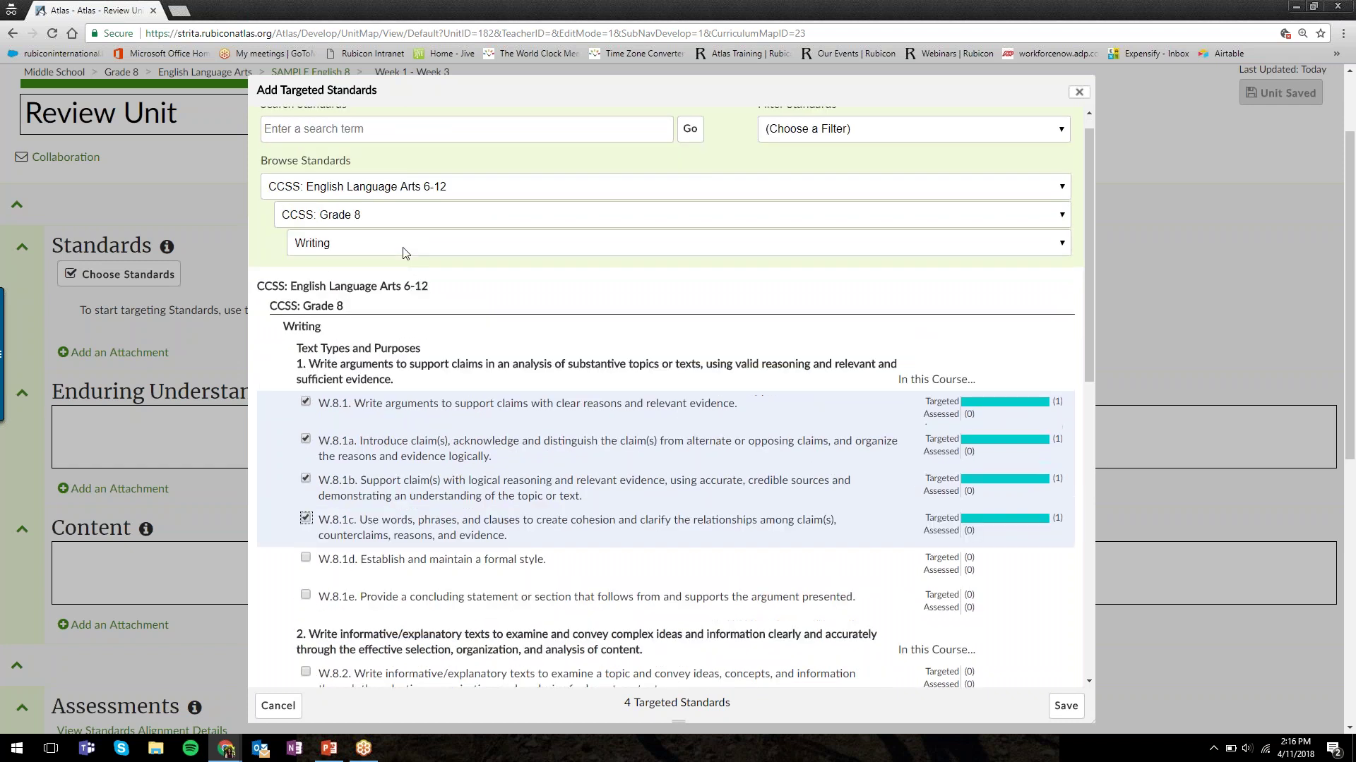
Step: Target the Language standards L.8.1, L.8.1a and L.8.1b
left_click(405, 249)
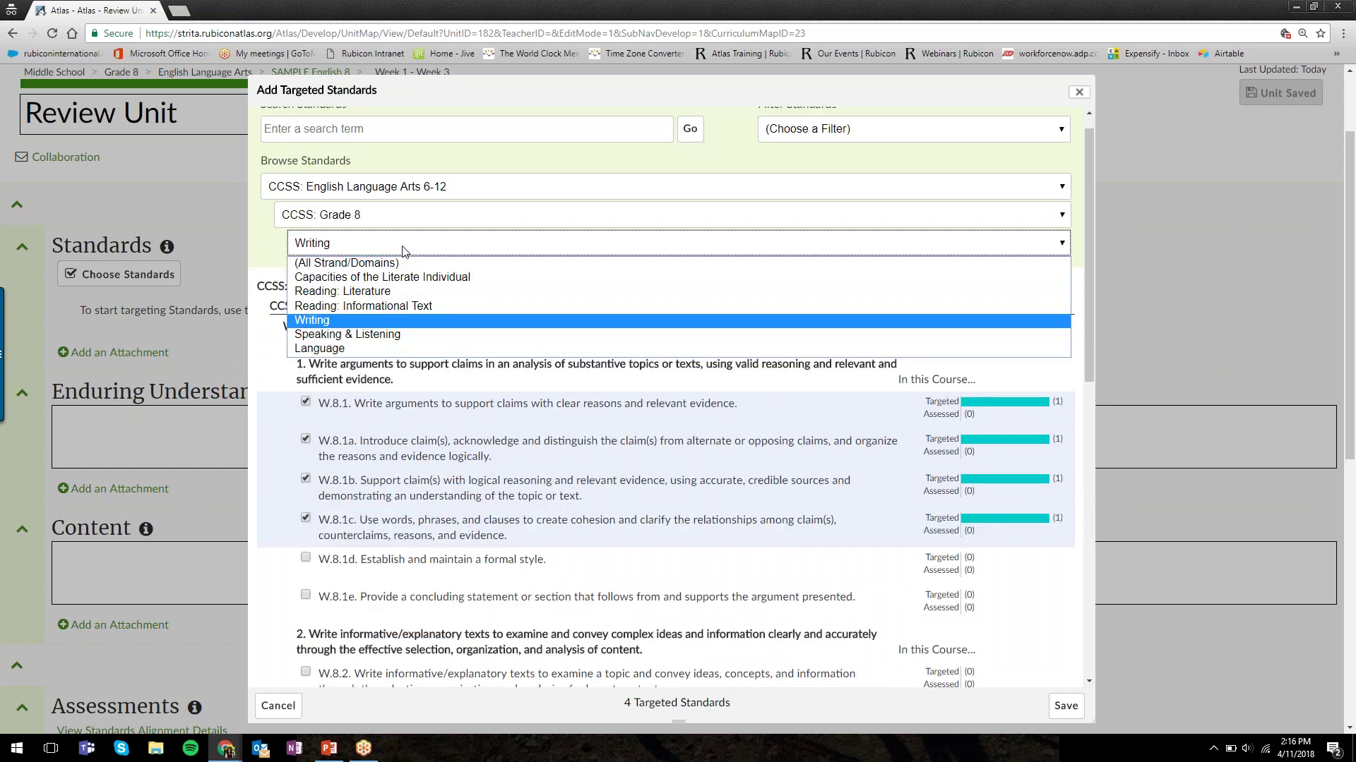
left_click(393, 349)
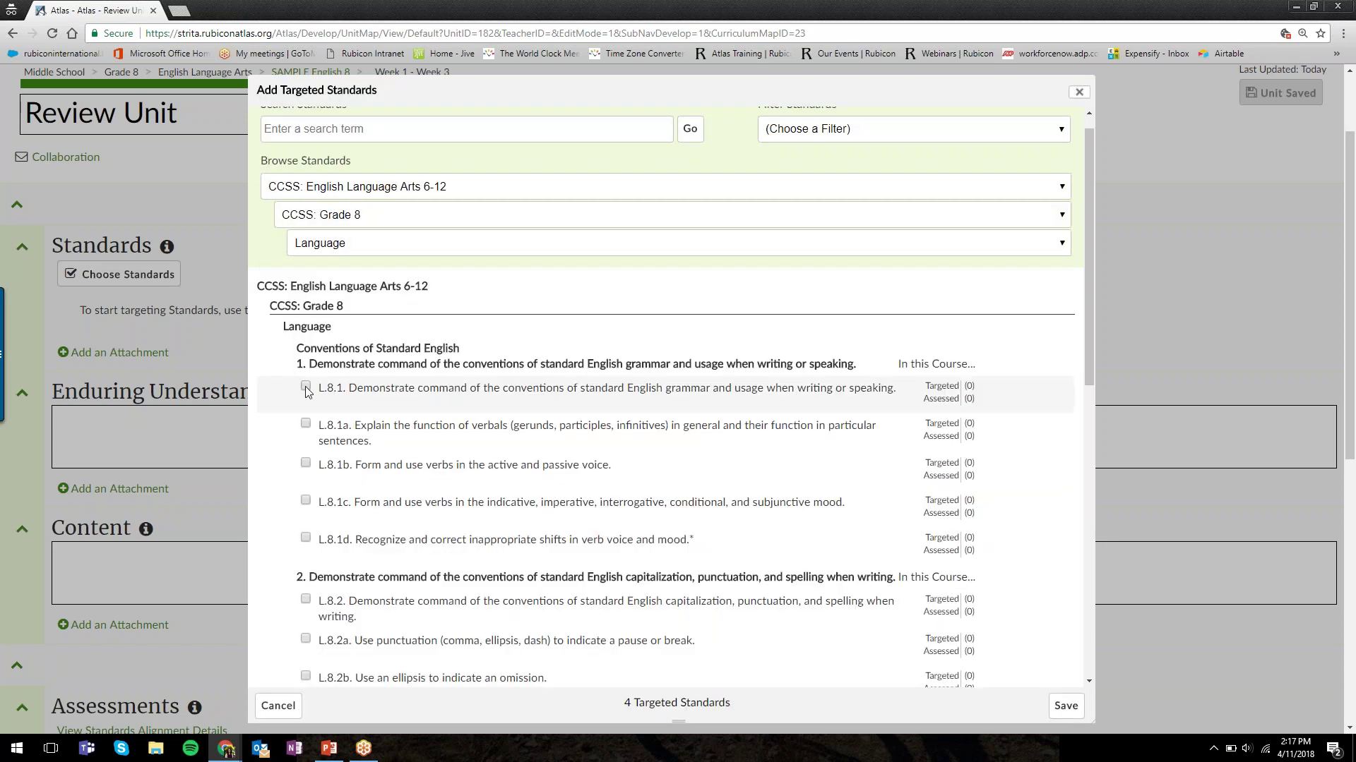
left_click(306, 387)
left_click(306, 424)
left_click(305, 463)
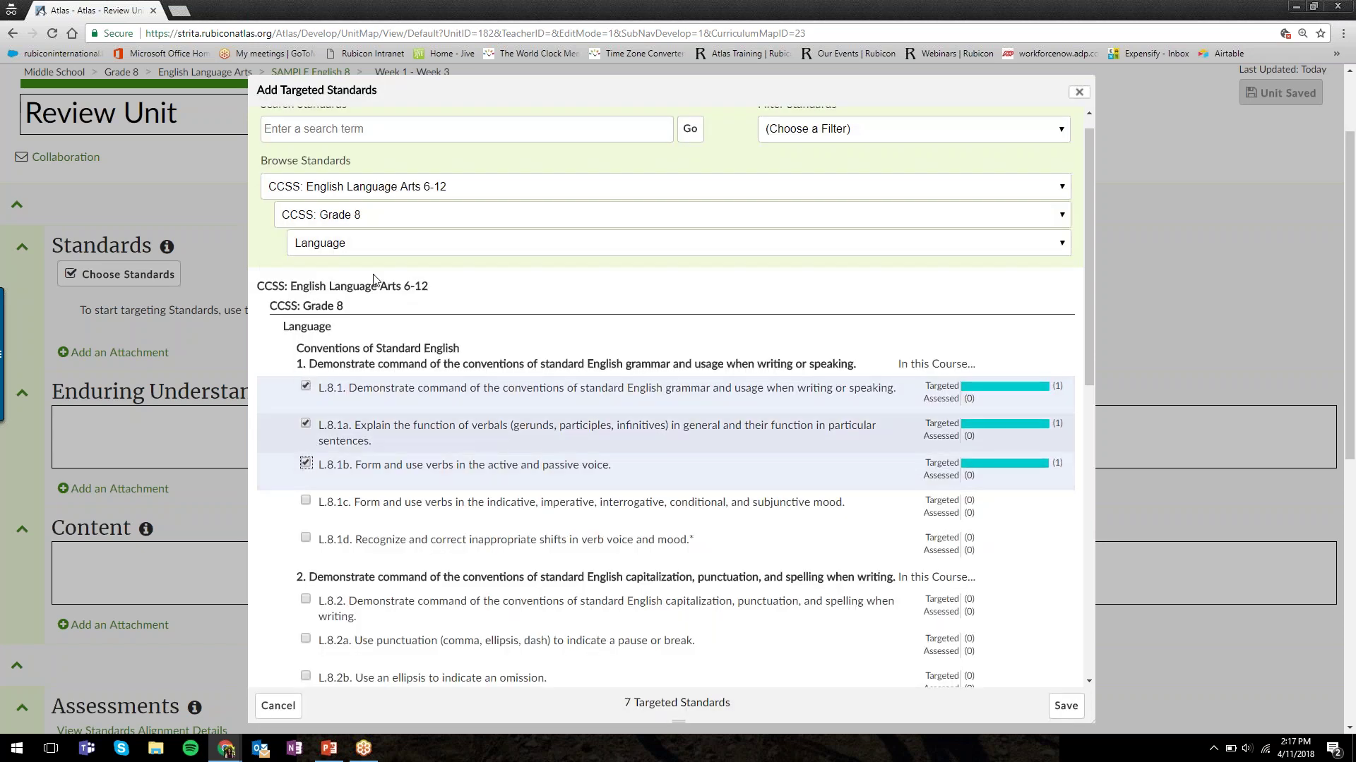
Step: Target the Speaking & Listening standards SL.8.1, SL.8.1a, SL.8.1b and SL.8.1c
left_click(386, 251)
left_click(378, 334)
left_click(305, 402)
left_click(306, 440)
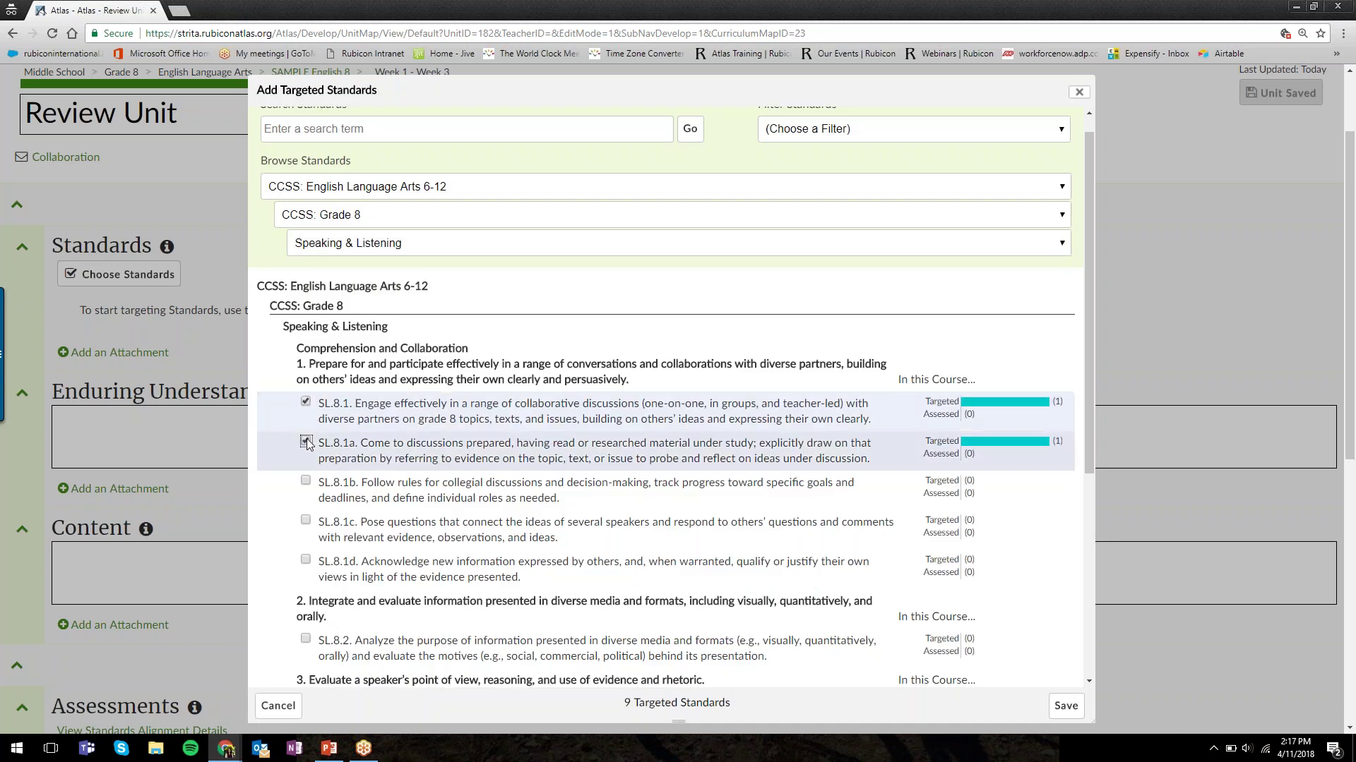
scroll(308, 445, "down", 1)
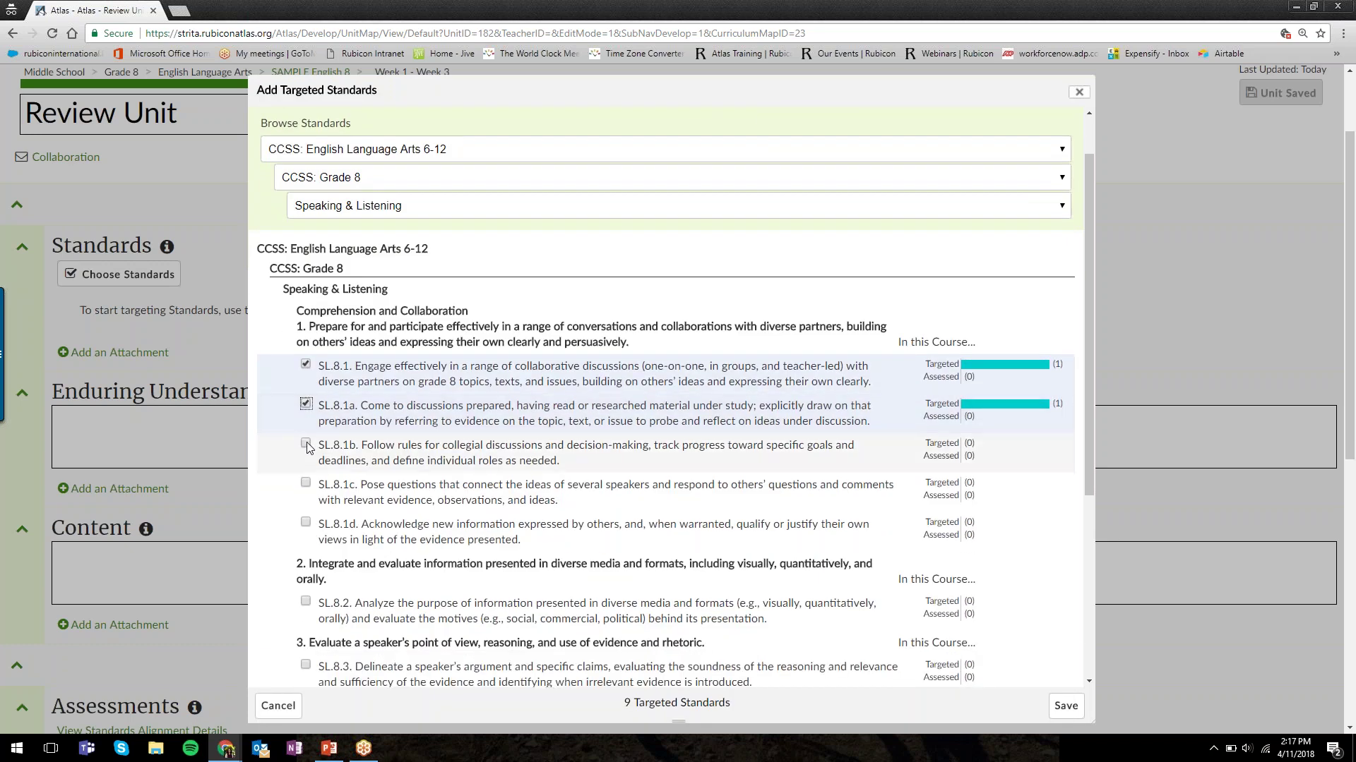
left_click(306, 445)
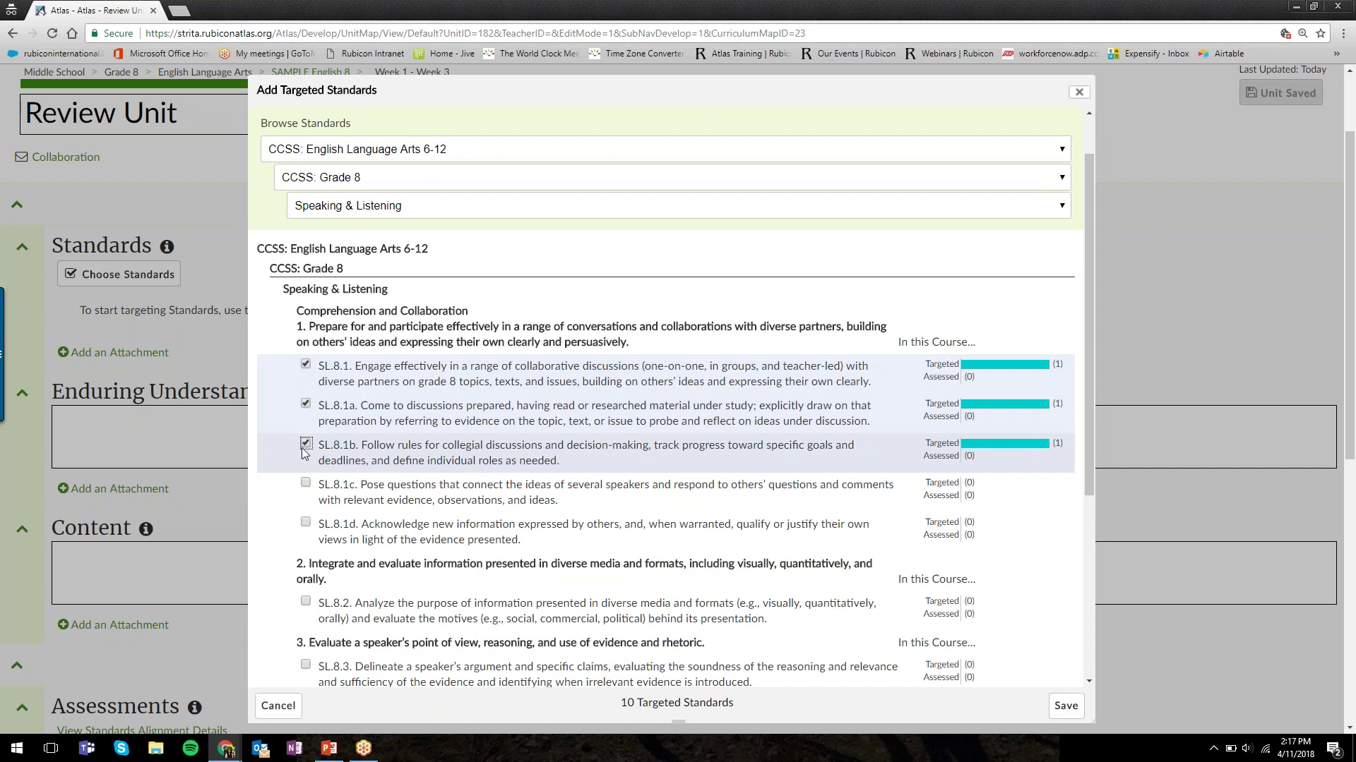
left_click(306, 484)
left_click(305, 484)
left_click(306, 484)
Step: Keep SL.8.1c ticked and save all 11 targeted standards to the Review Unit
double_click(306, 485)
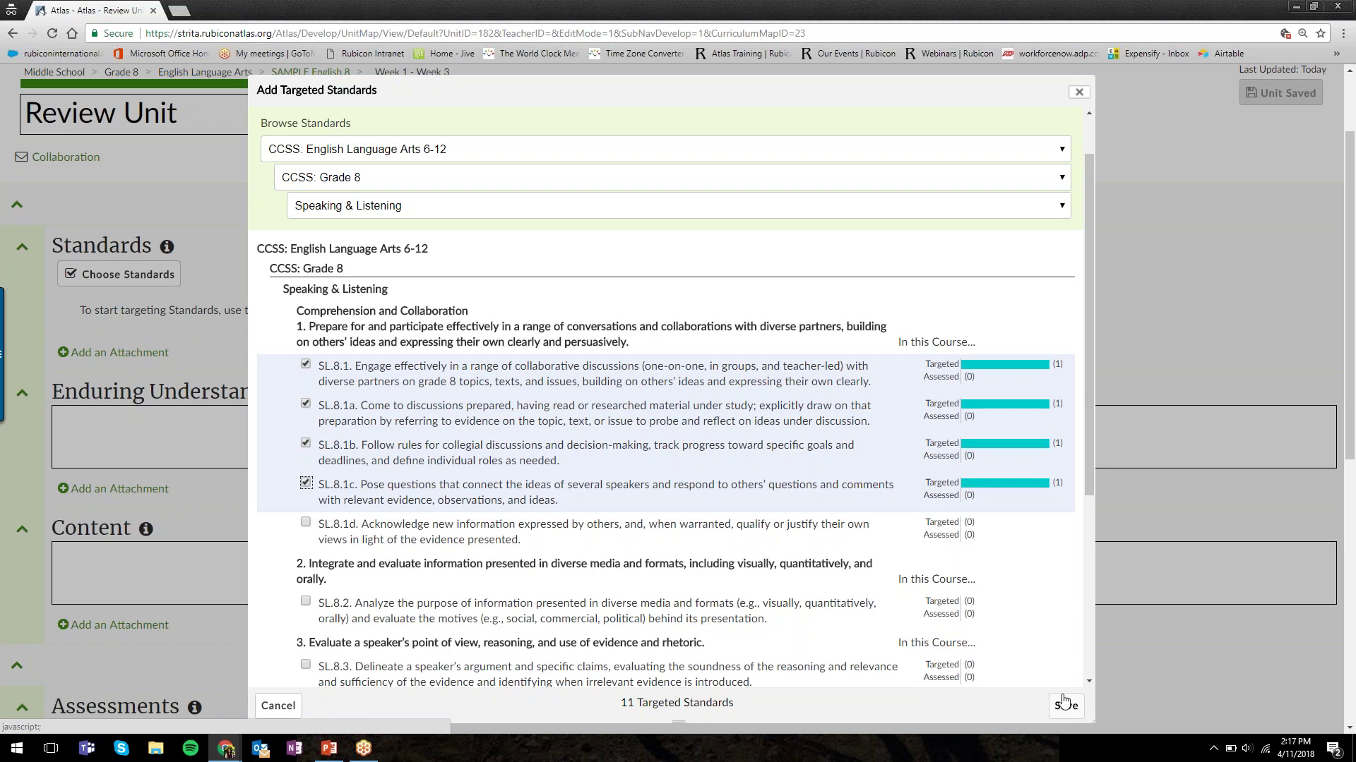
left_click(1061, 707)
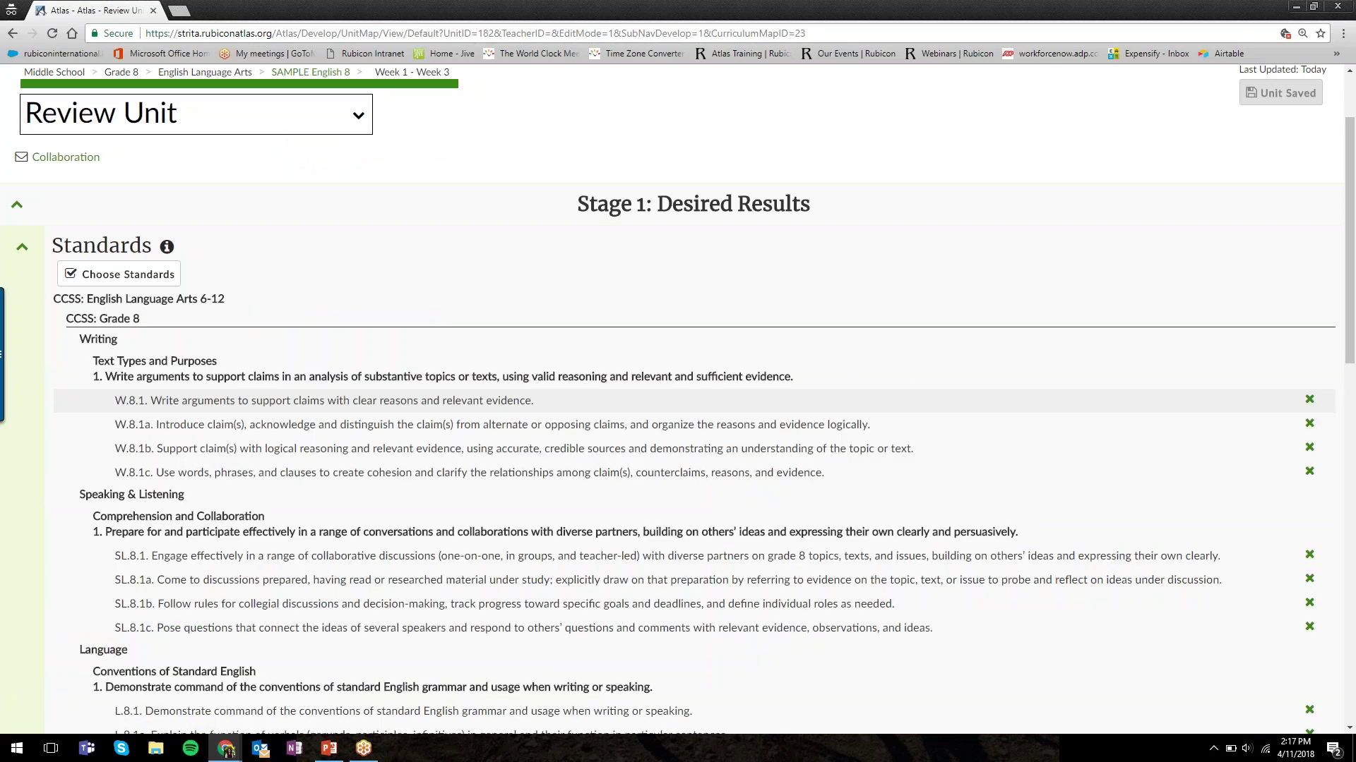
Step: Delete L.8.1 and SL.8.1c from the Review Unit's Standards list
scroll(606, 401, "down", 2)
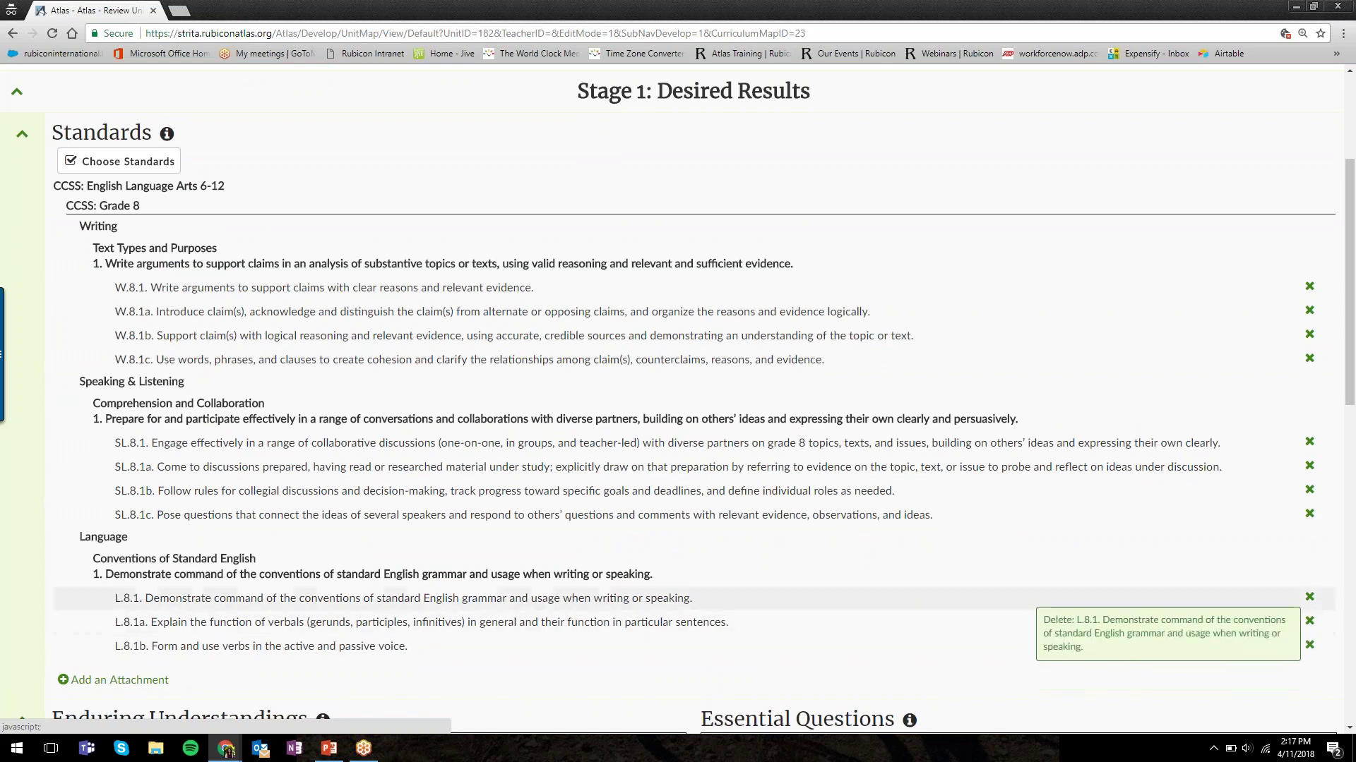
left_click(1309, 596)
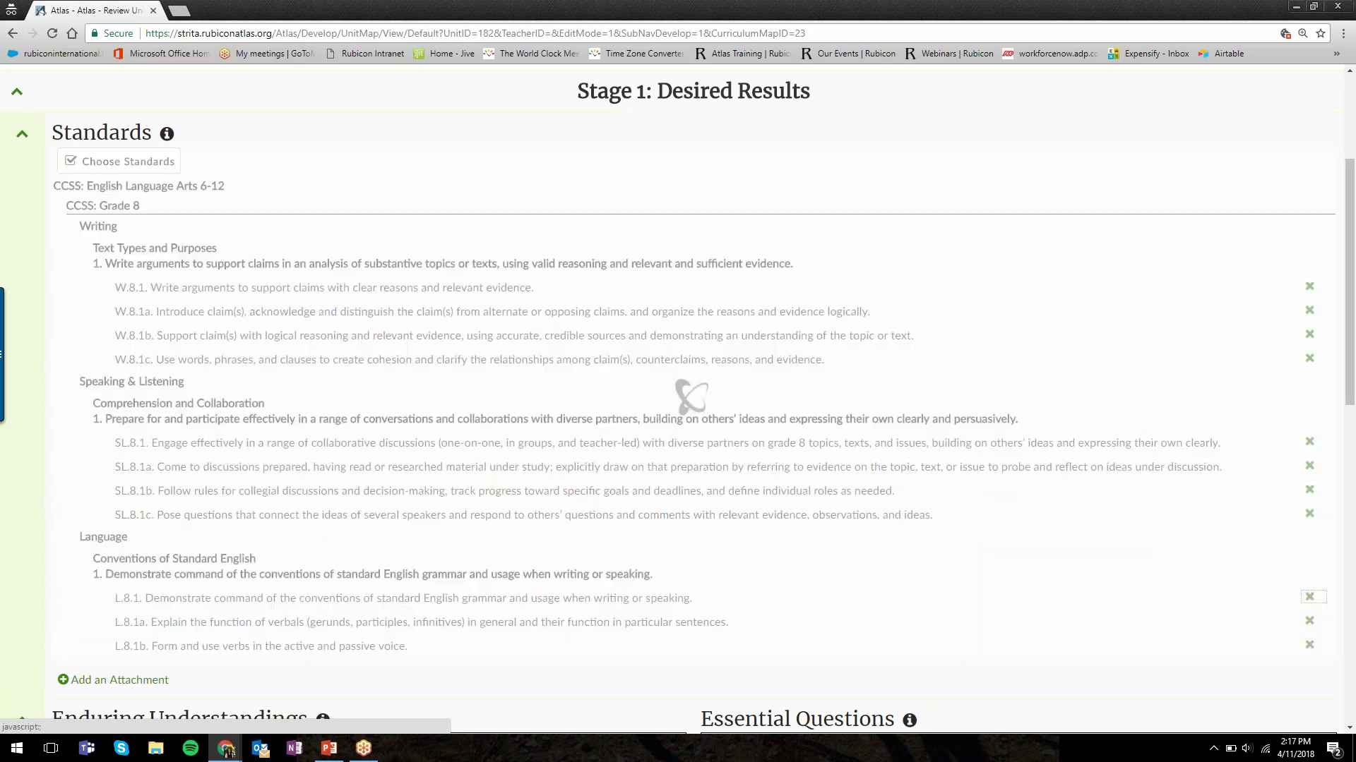
left_click(1309, 513)
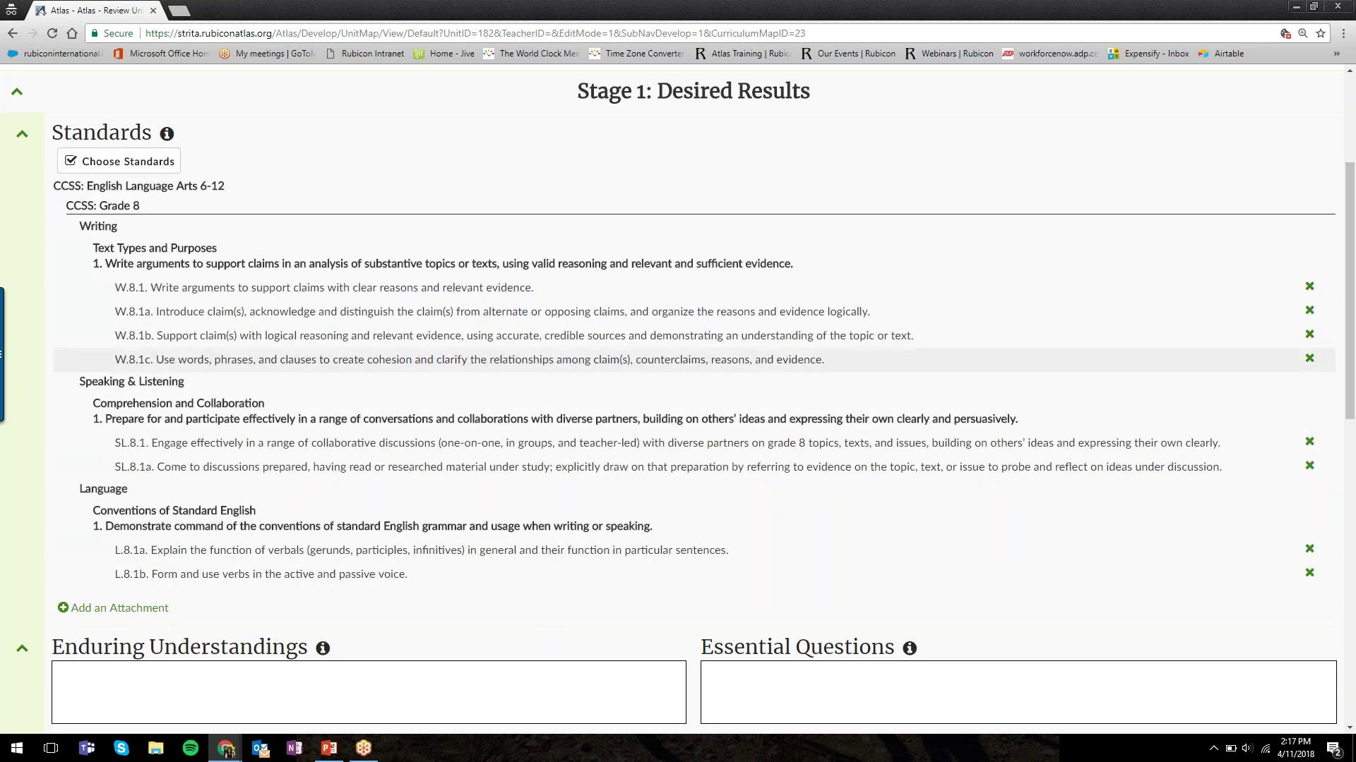
scroll(677, 395, "down", 7)
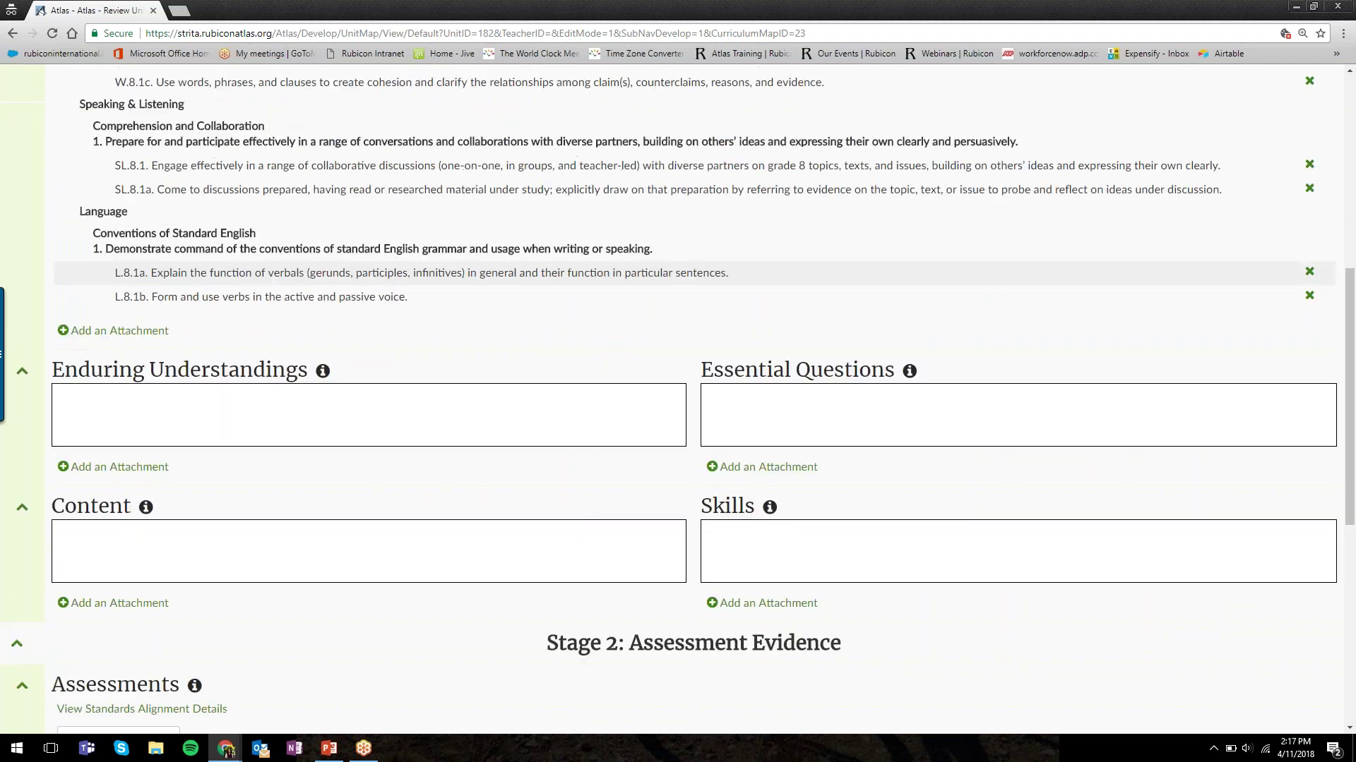
scroll(217, 168, "down", 1)
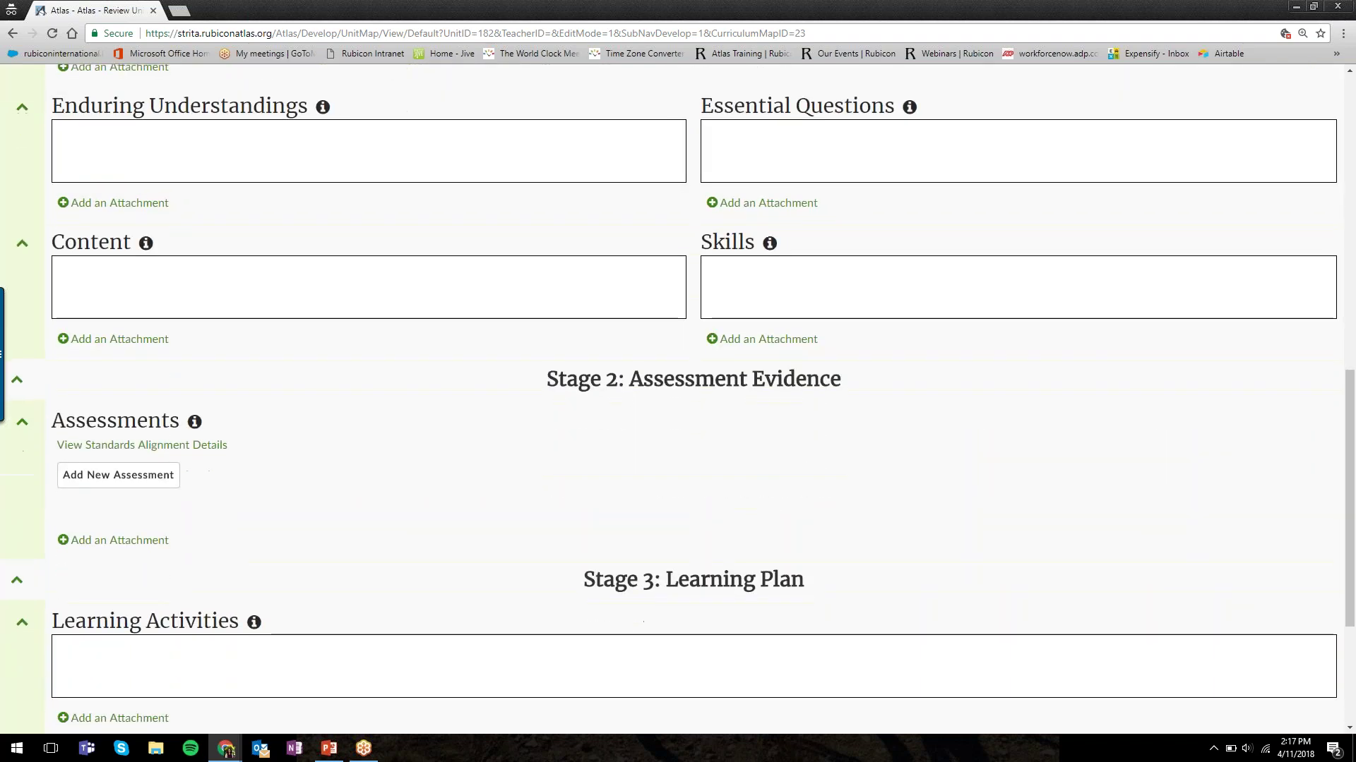
left_click(205, 164)
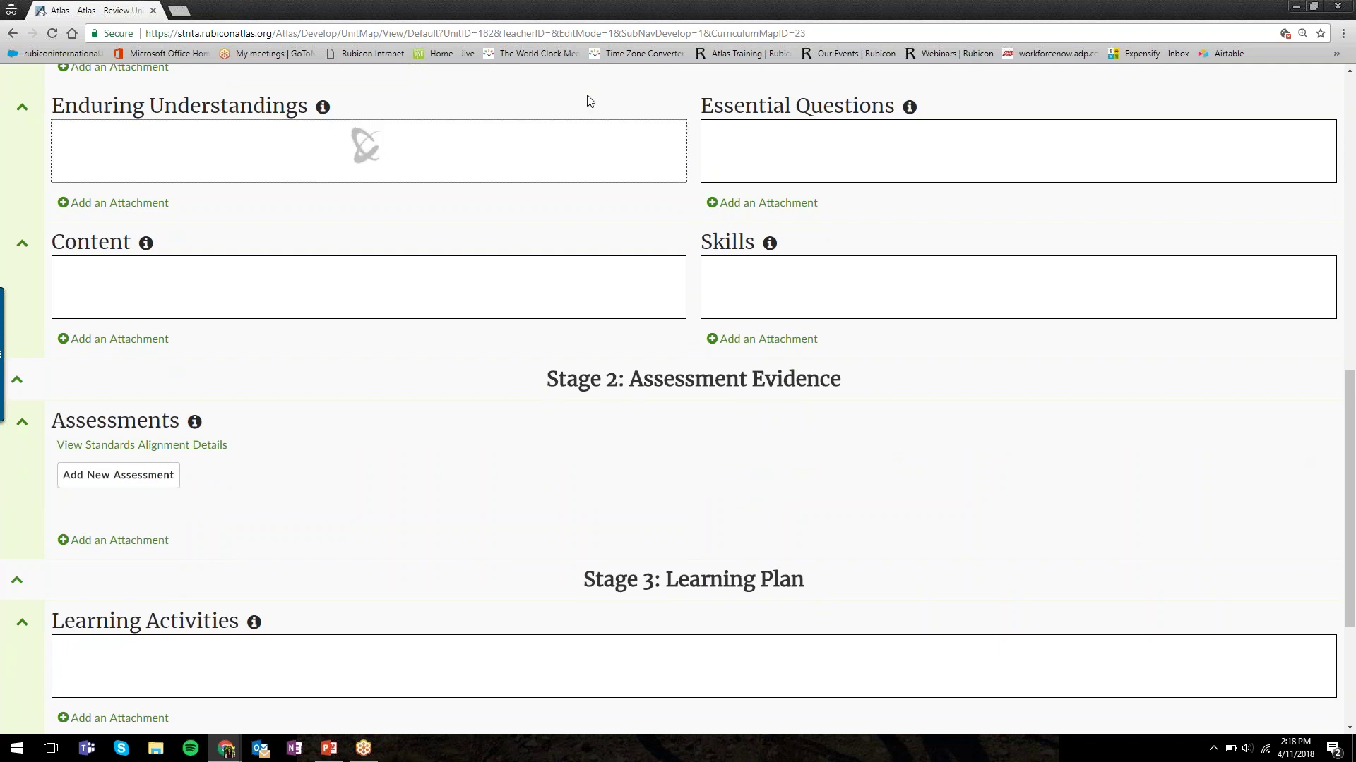
key("Tab")
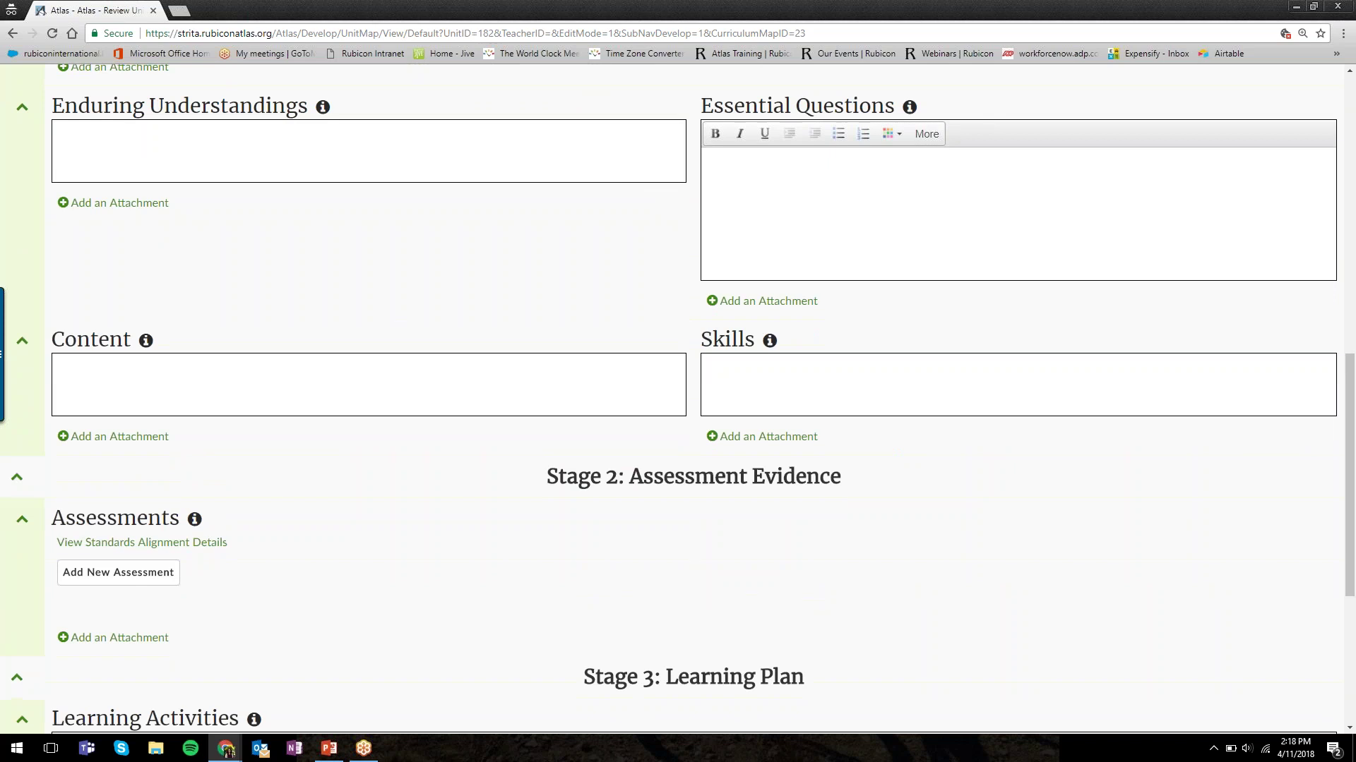
left_click(209, 381)
left_click(855, 271)
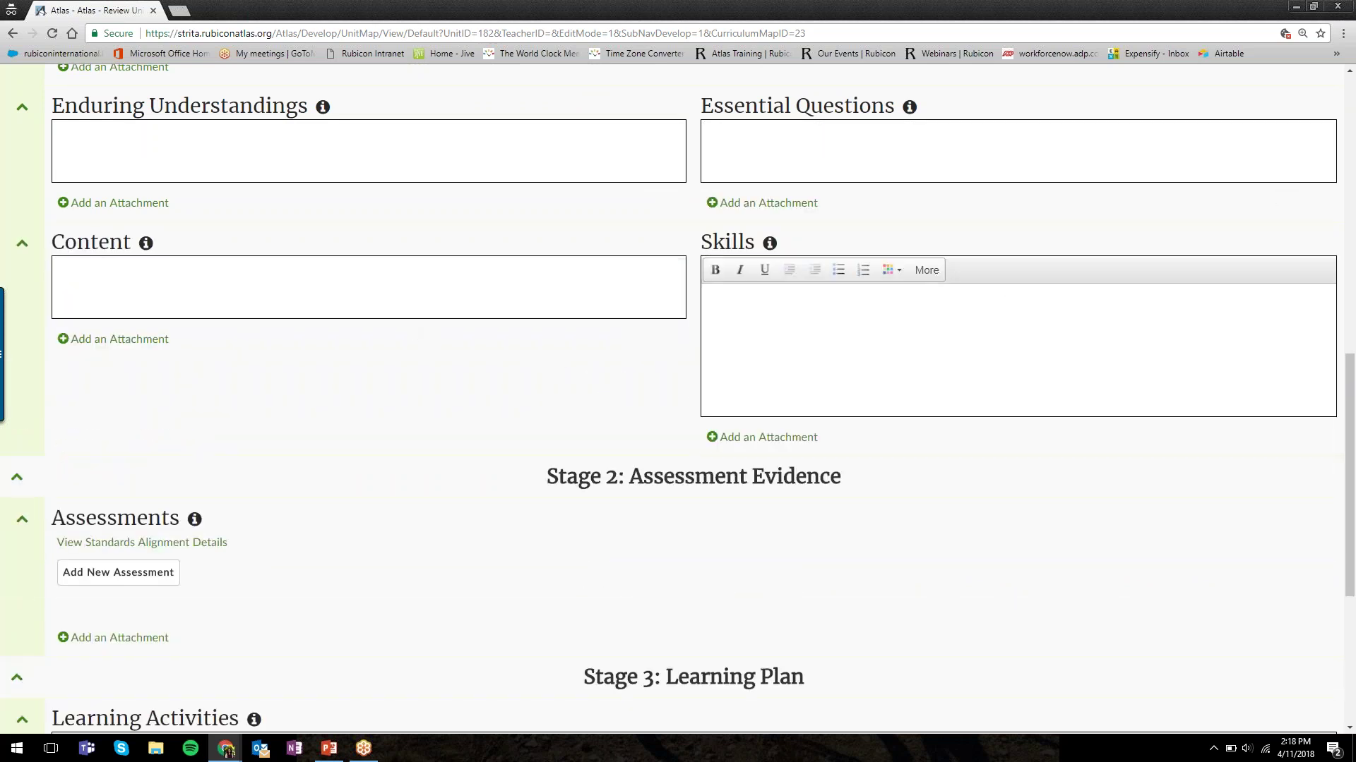
left_click(212, 151)
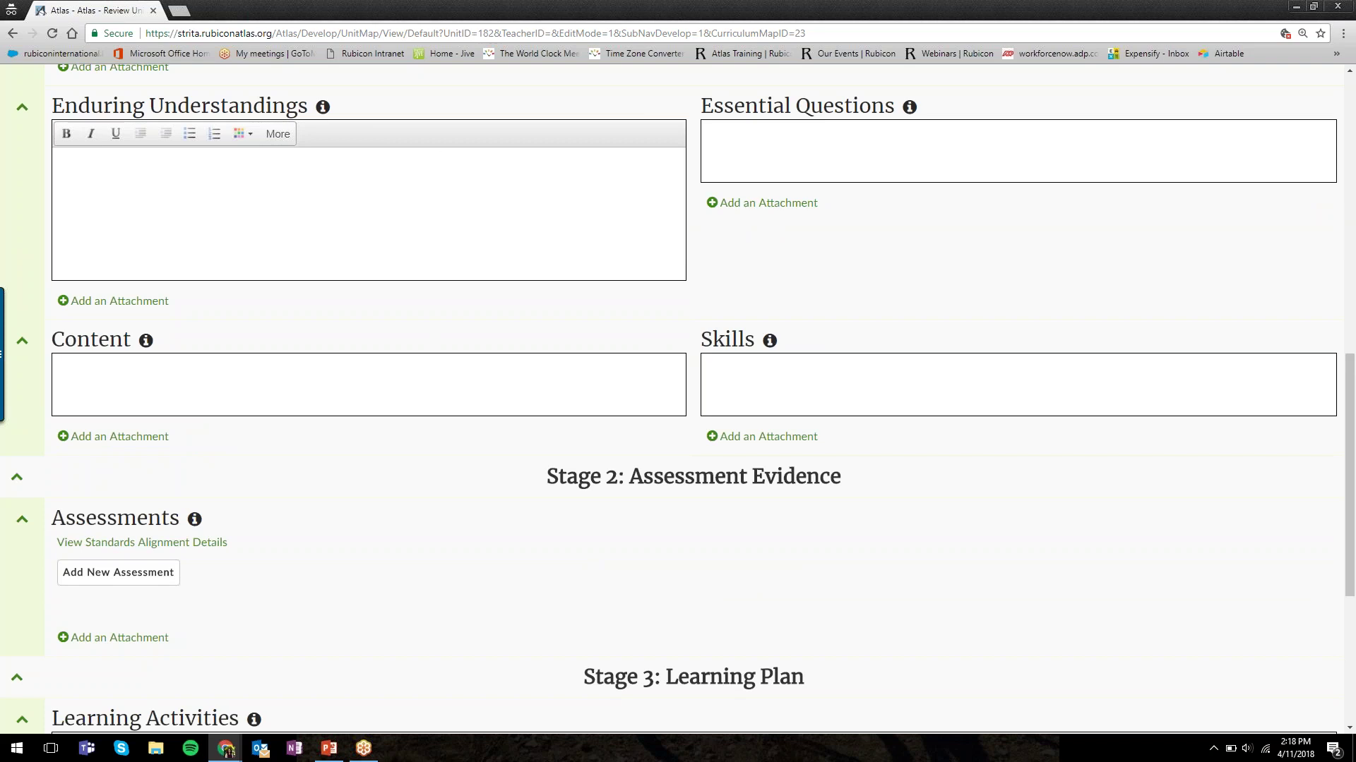
left_click(1017, 141)
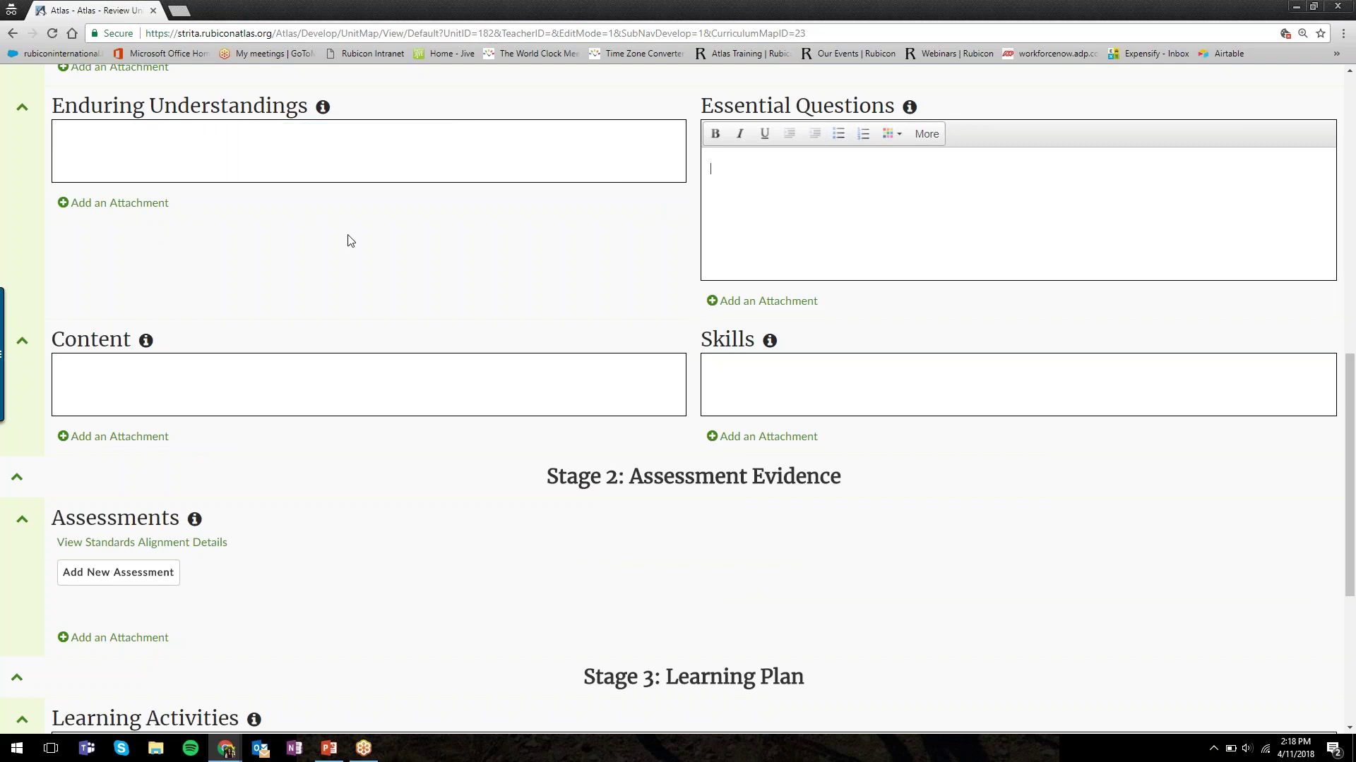
left_click(251, 388)
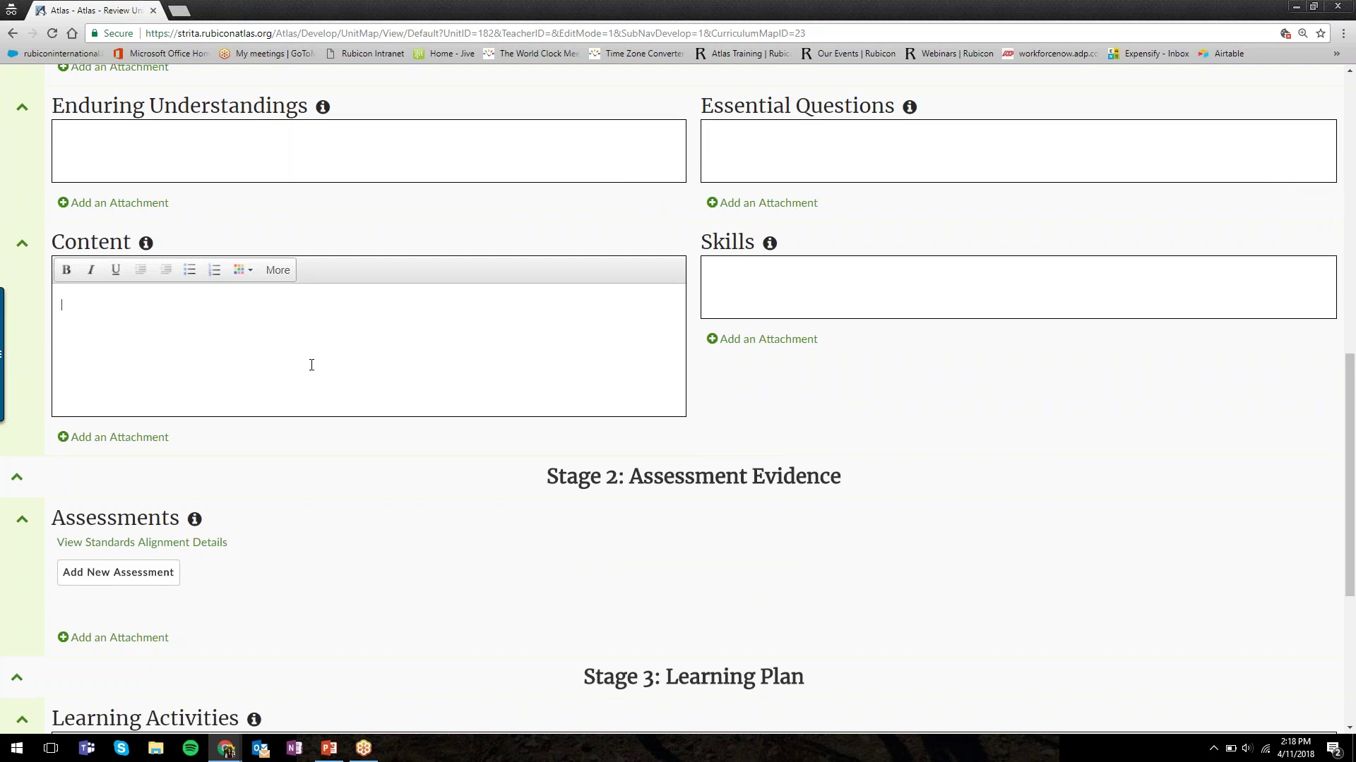
left_click(781, 284)
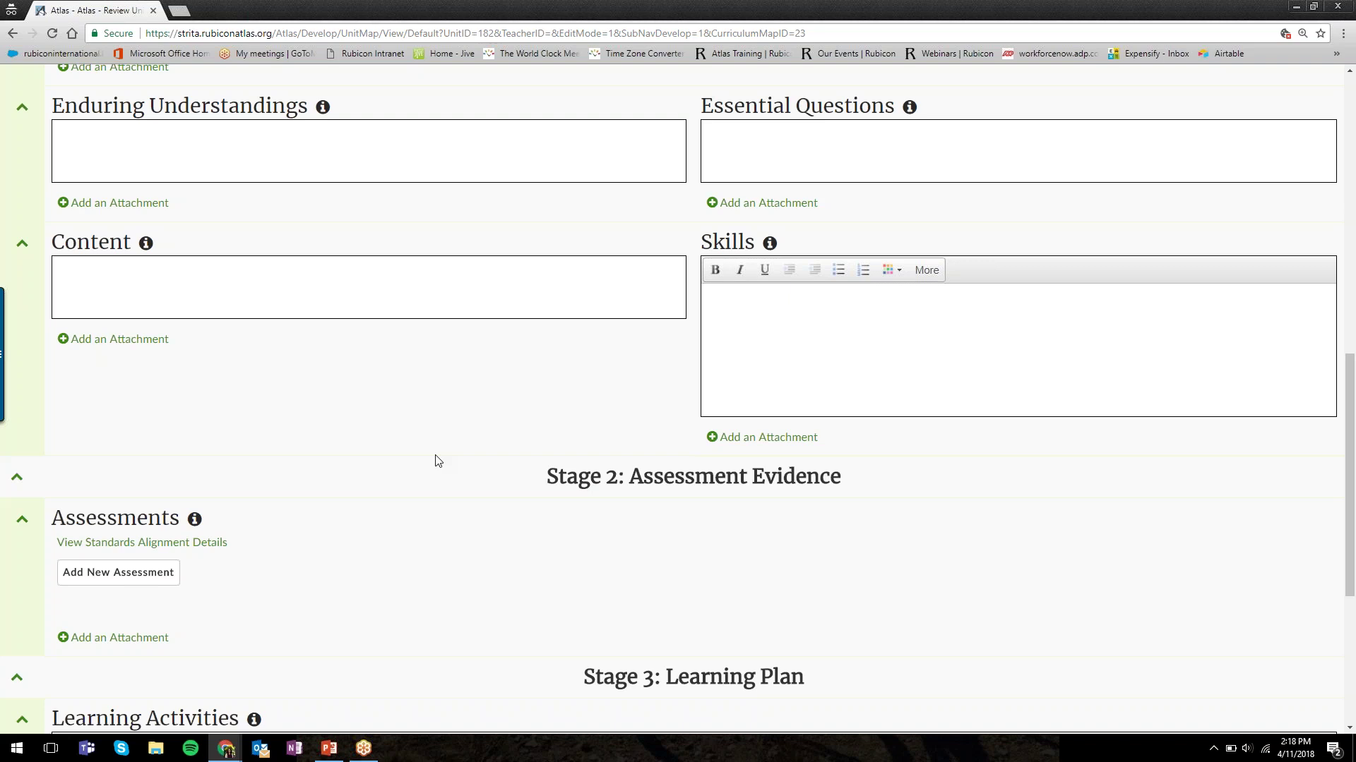
left_click(357, 282)
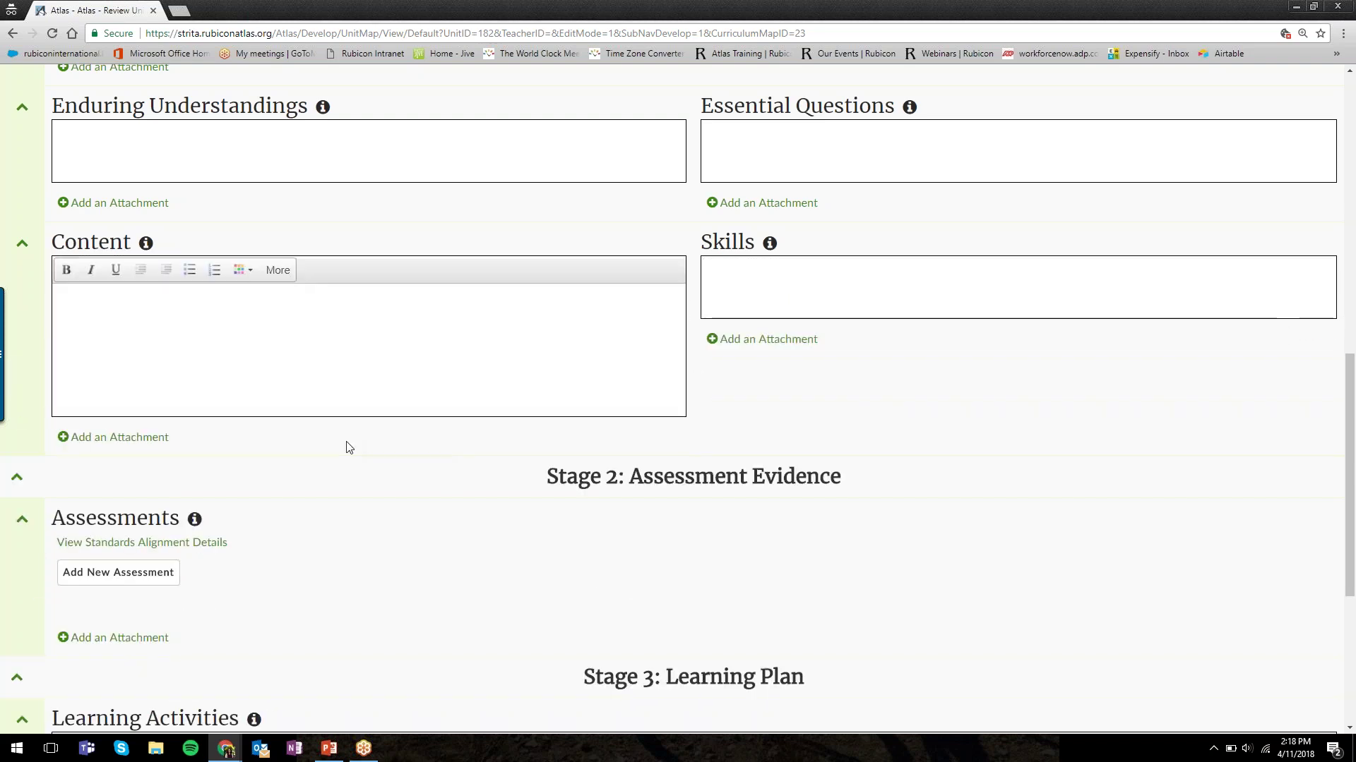
Step: Start a new assessment from the Review Unit's Stage 2 section
scroll(346, 447, "down", 4)
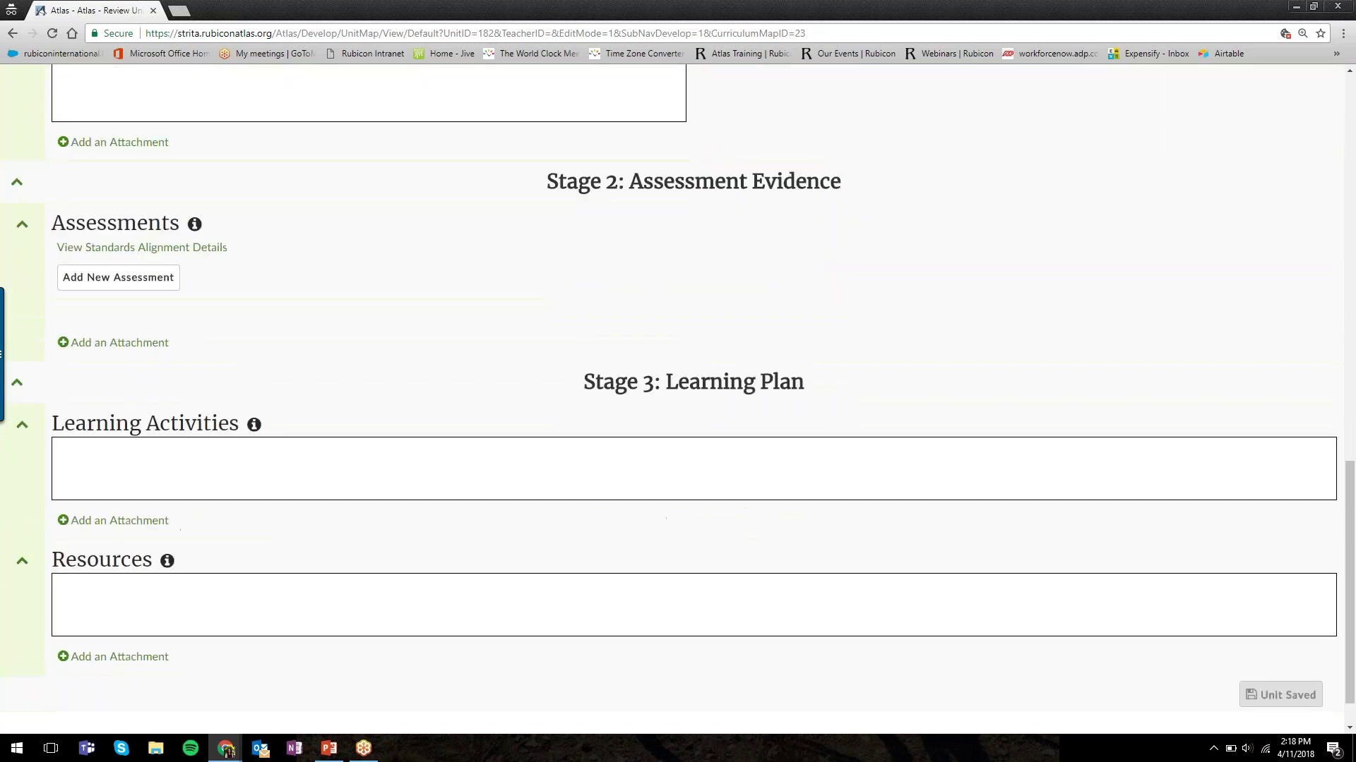
scroll(346, 447, "down", 1)
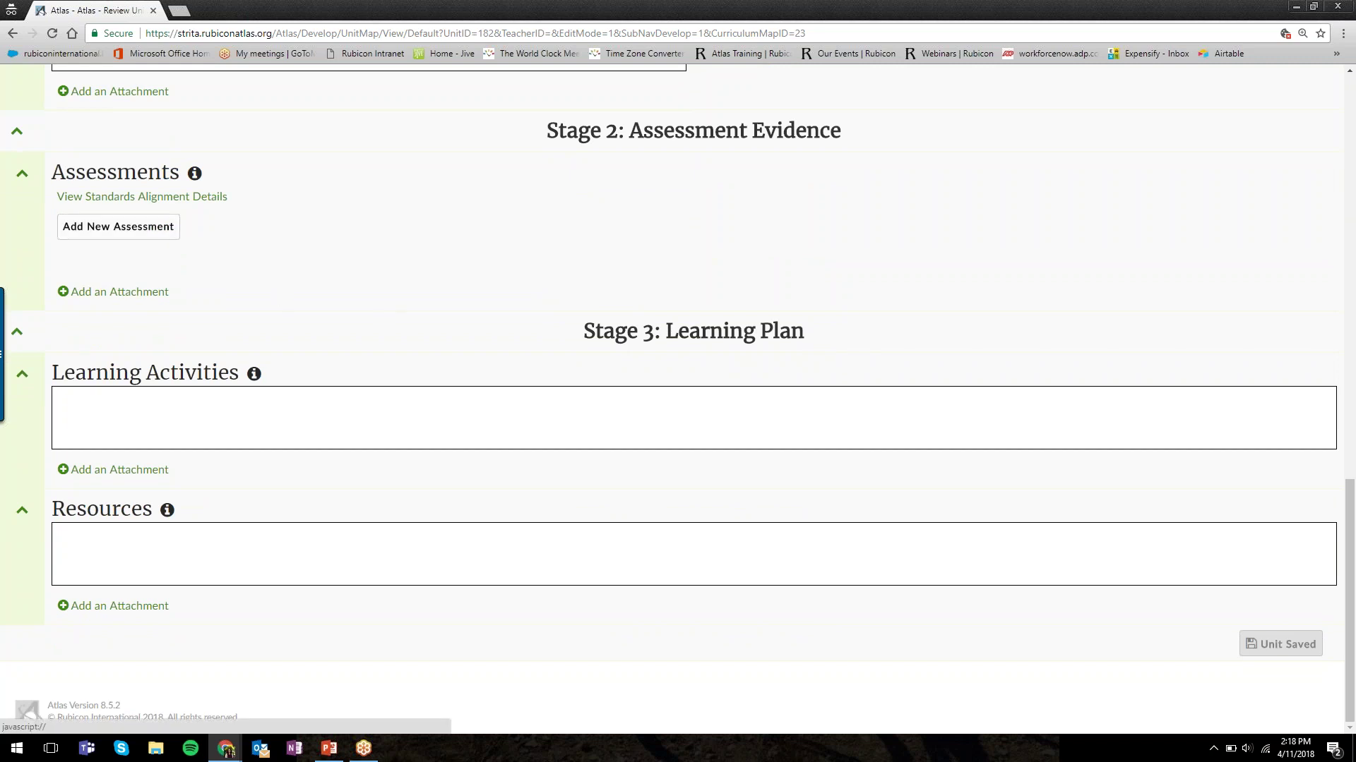
left_click(104, 239)
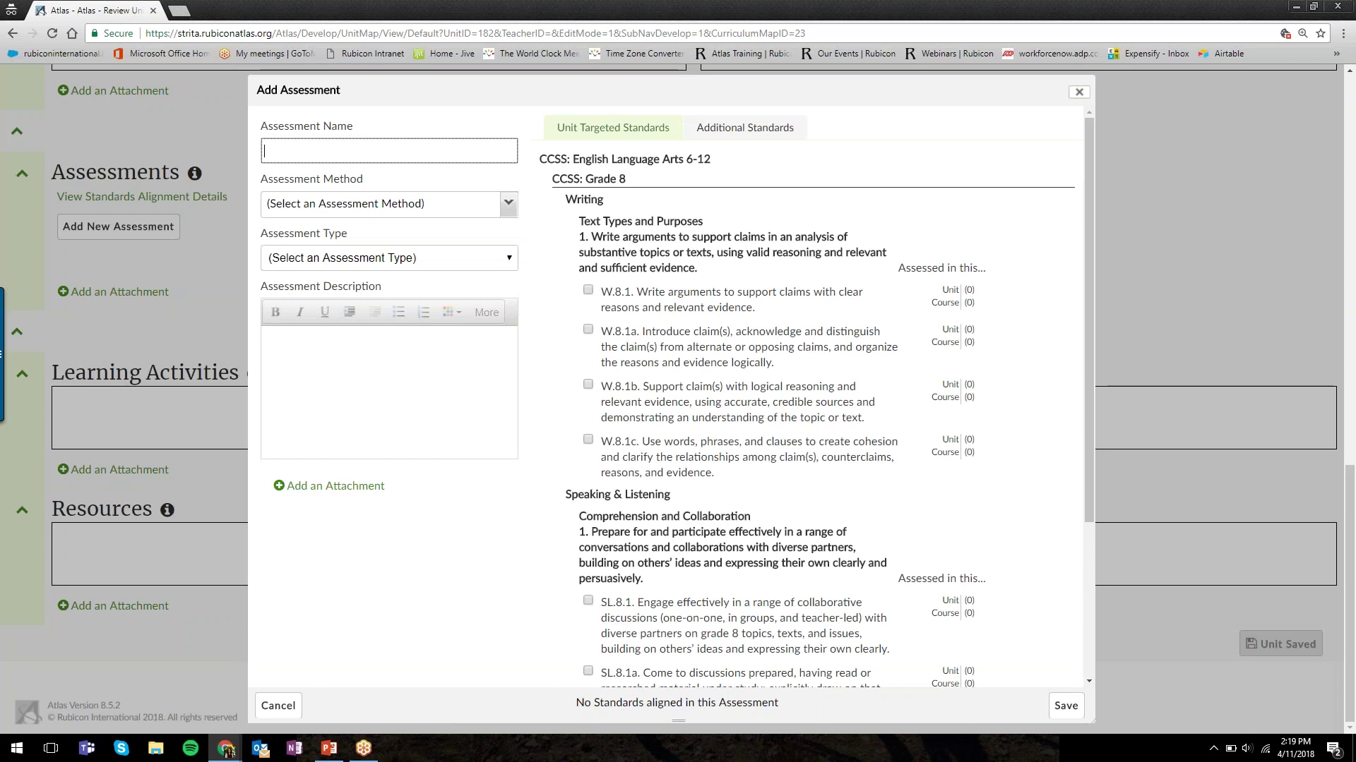
Step: Name the assessment 'Thesis Statement' and set its method to Written Product
type("Thesis Statemenet")
key("BackSpace")
key("BackSpace")
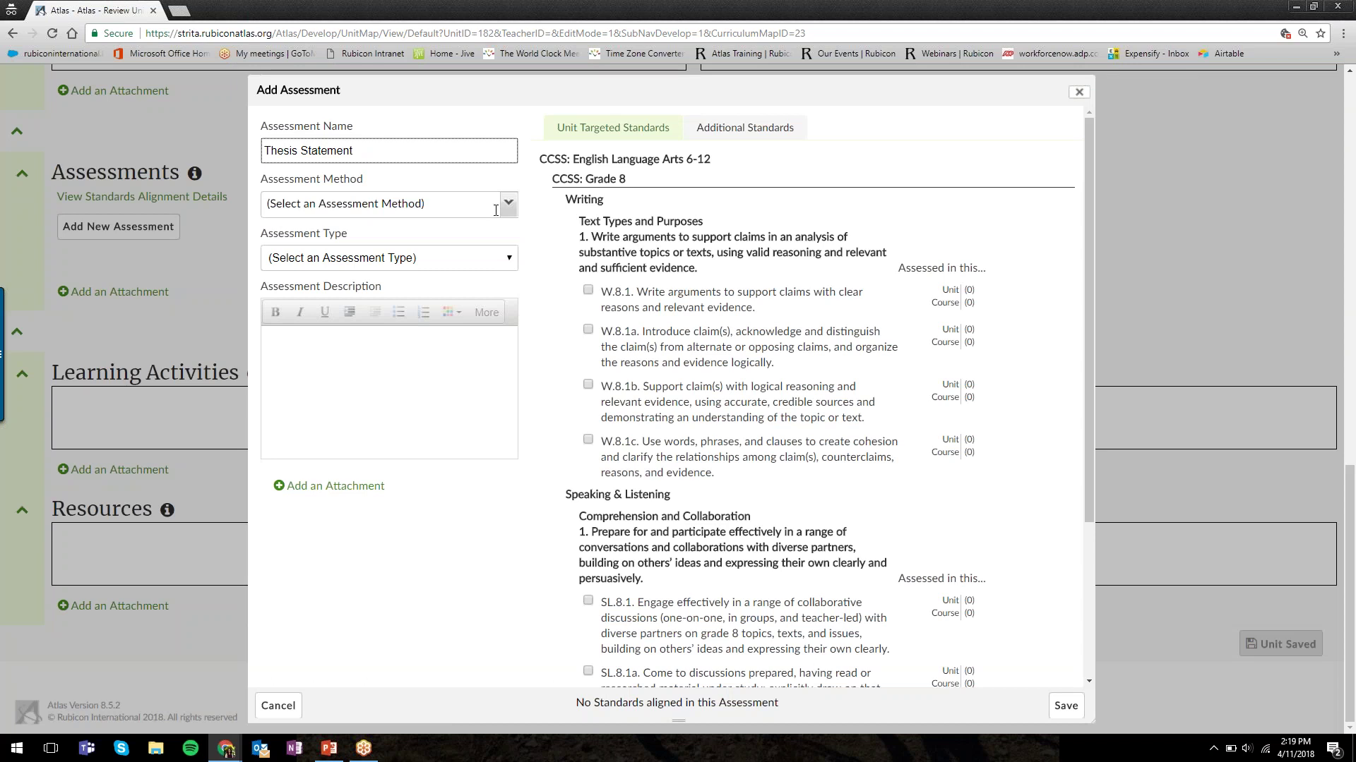
left_click(508, 203)
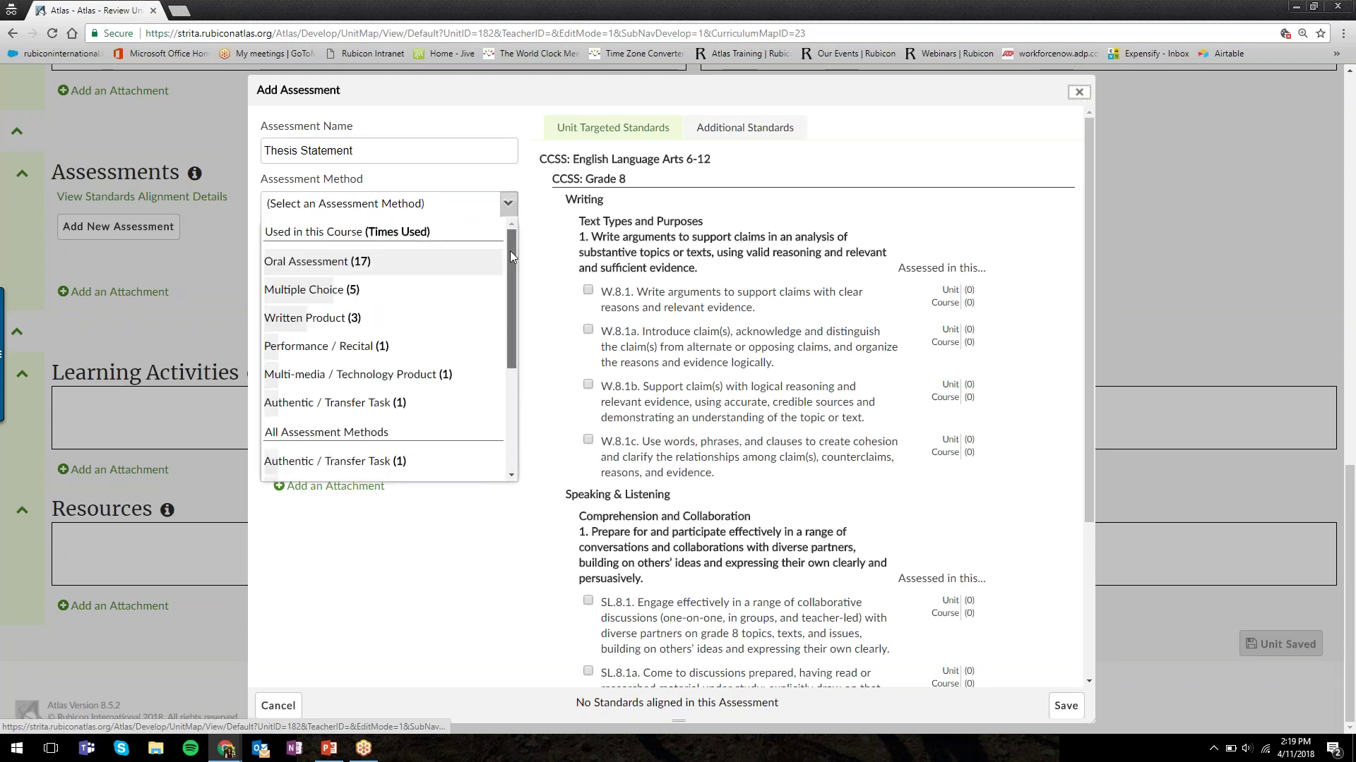
left_click_drag(510, 251, 502, 452)
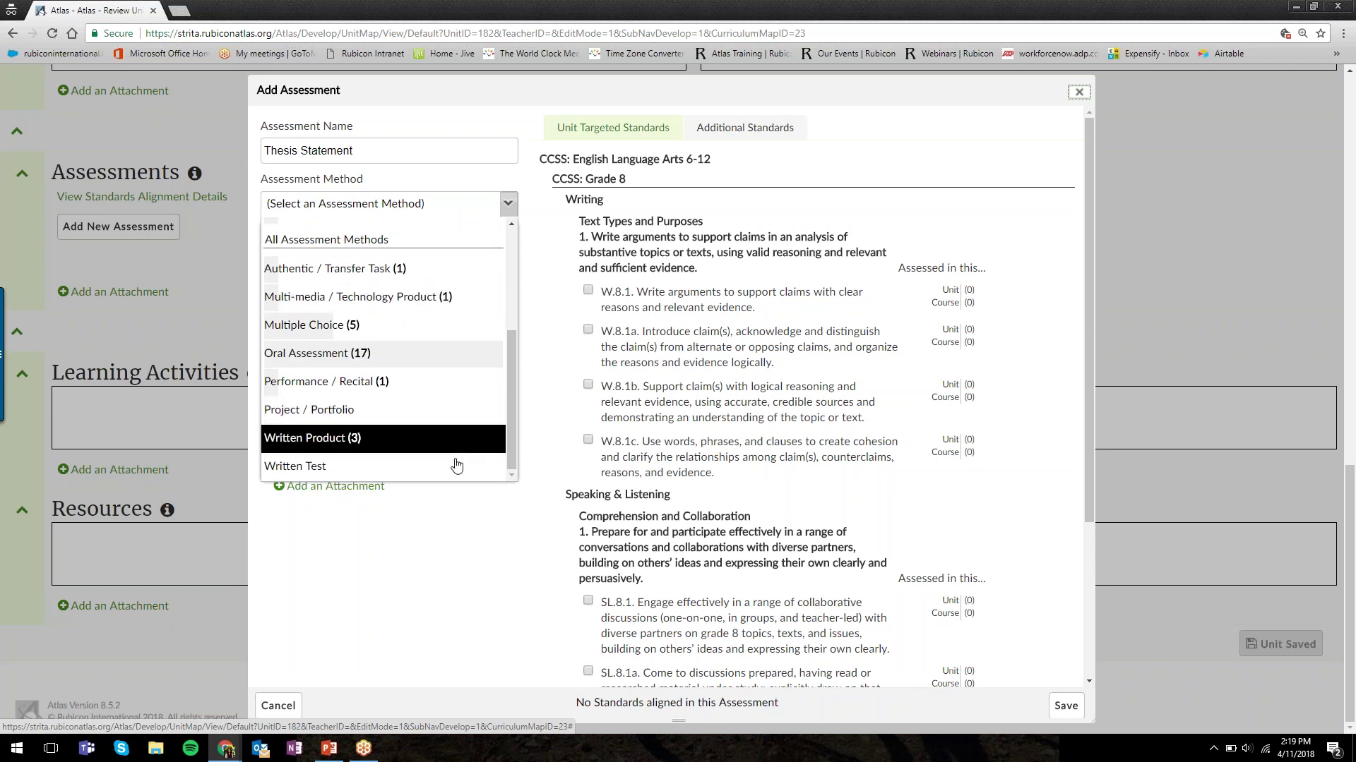
left_click(457, 443)
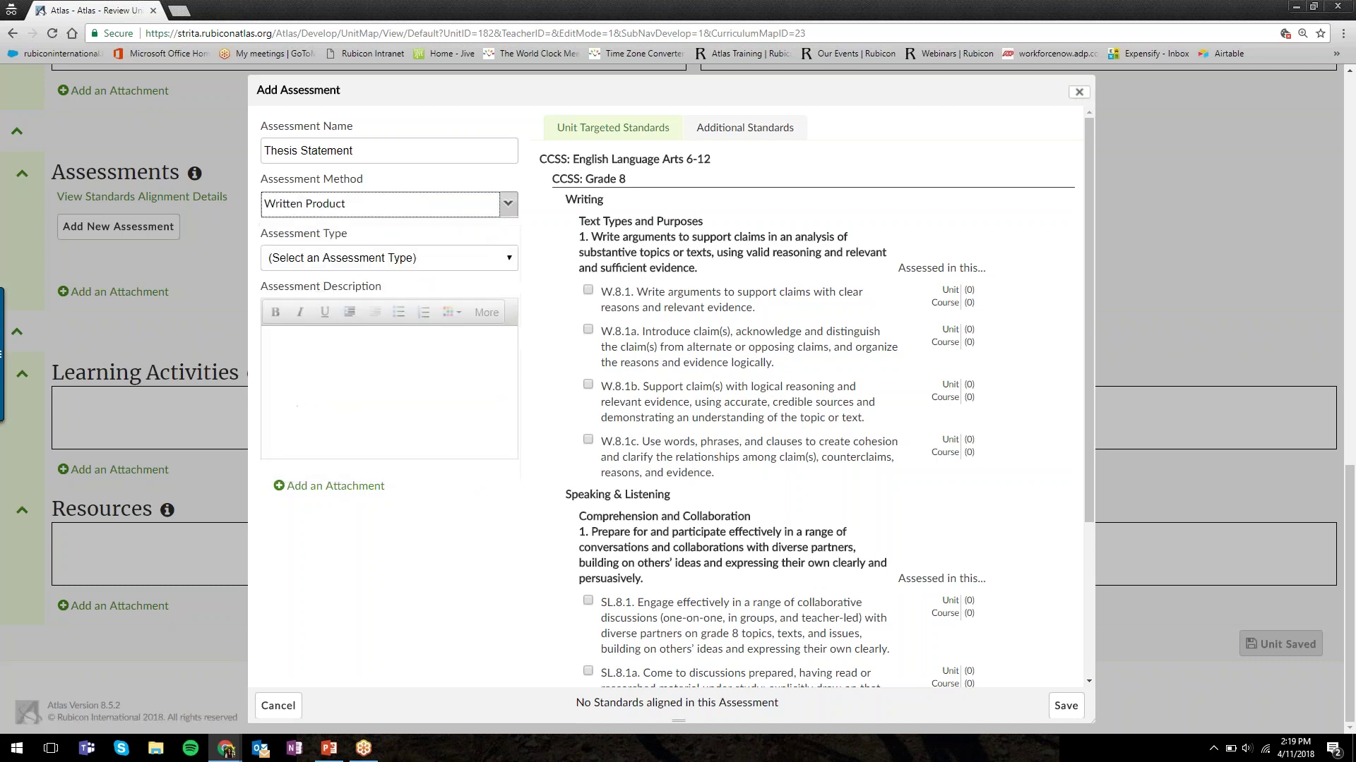
left_click(507, 204)
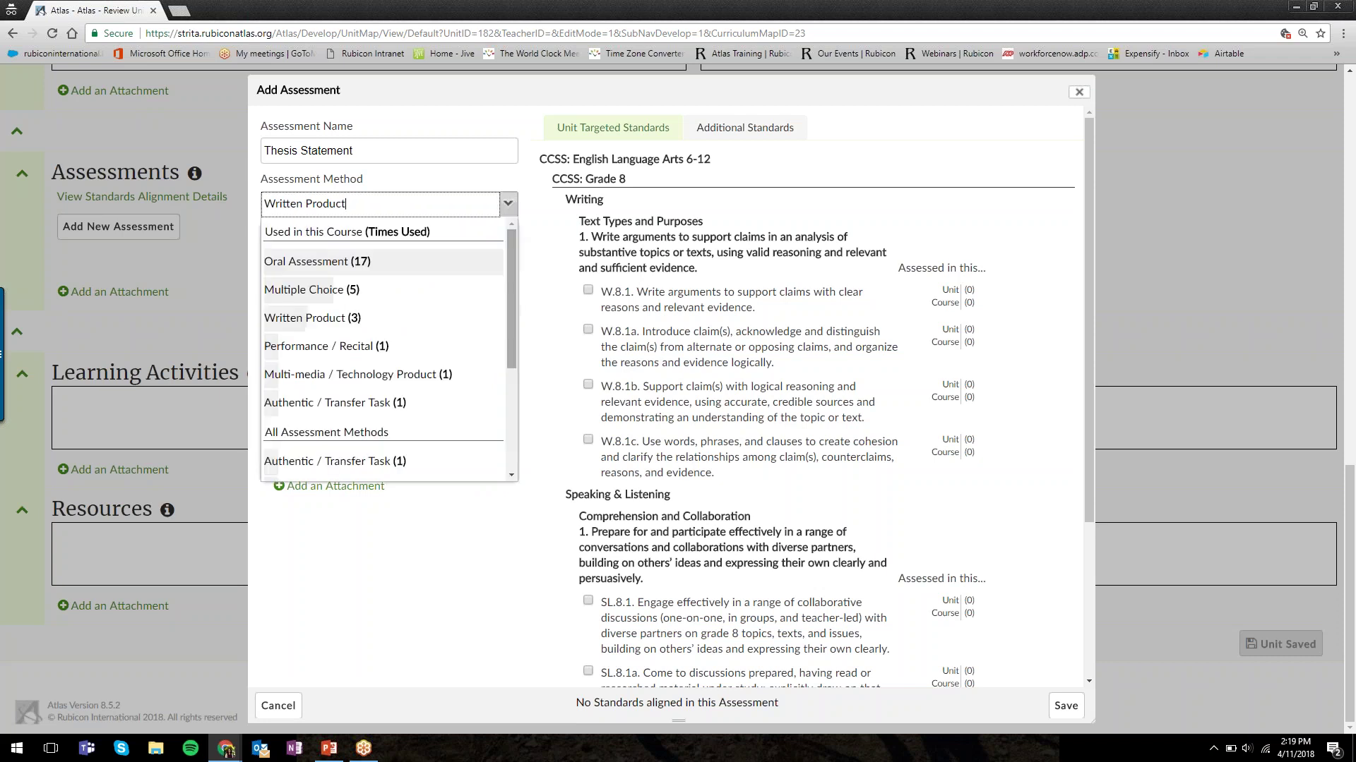
left_click_drag(511, 298, 526, 441)
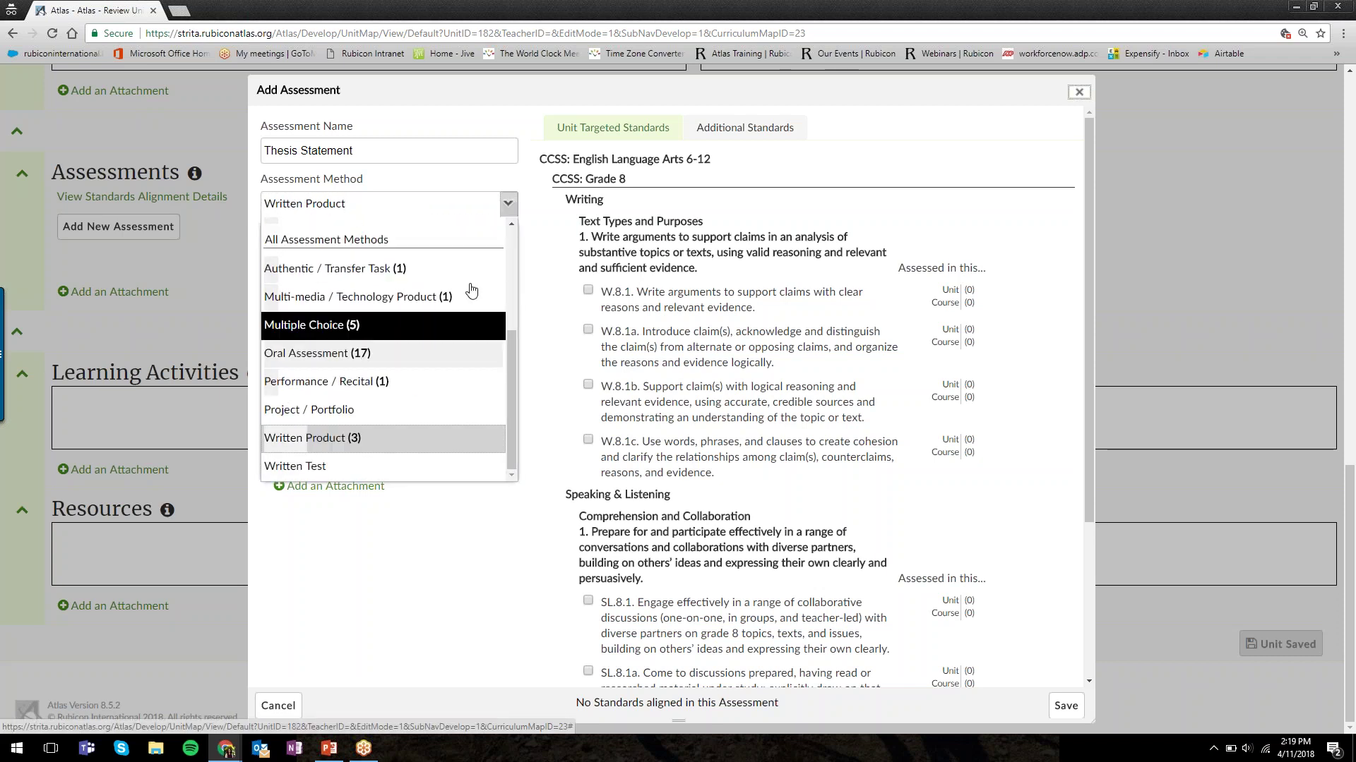
left_click(507, 218)
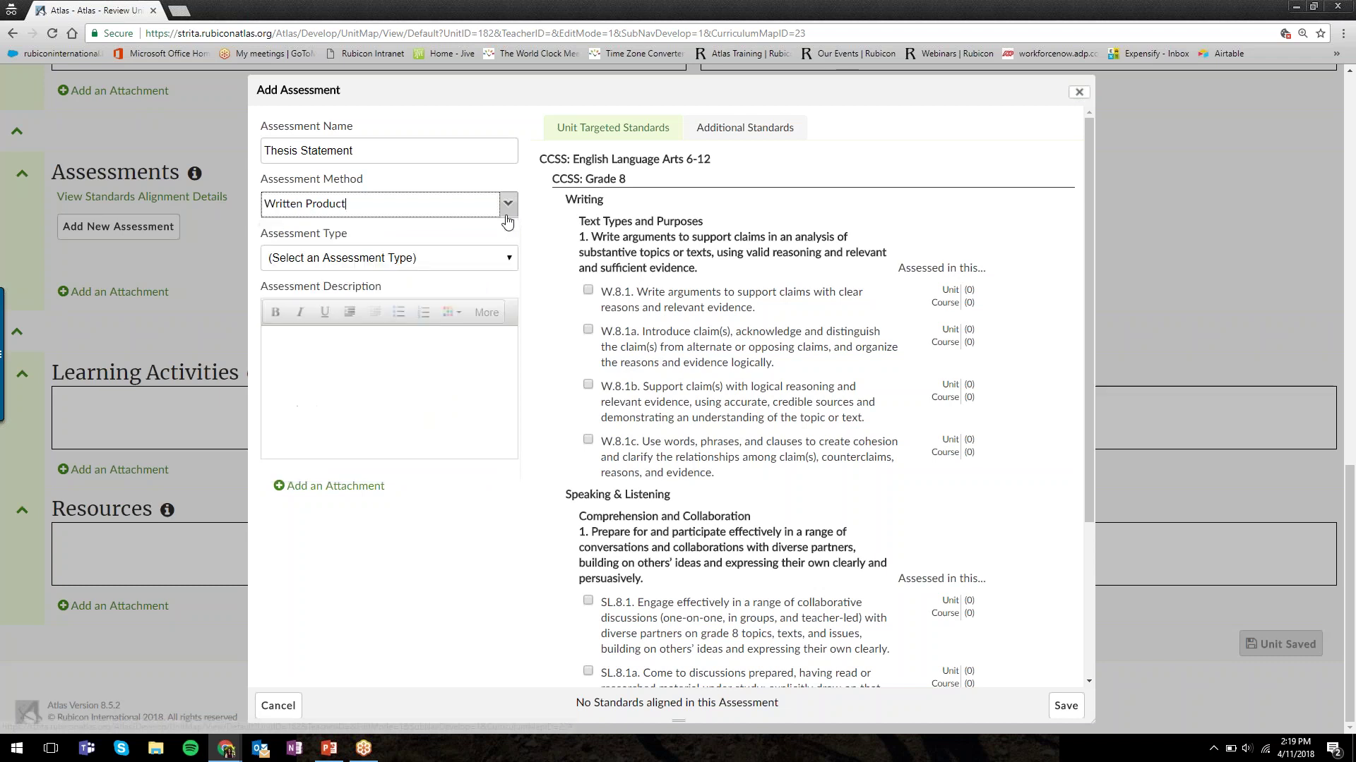
Step: Set the assessment type to Formative and glance at the attachment options
left_click(509, 265)
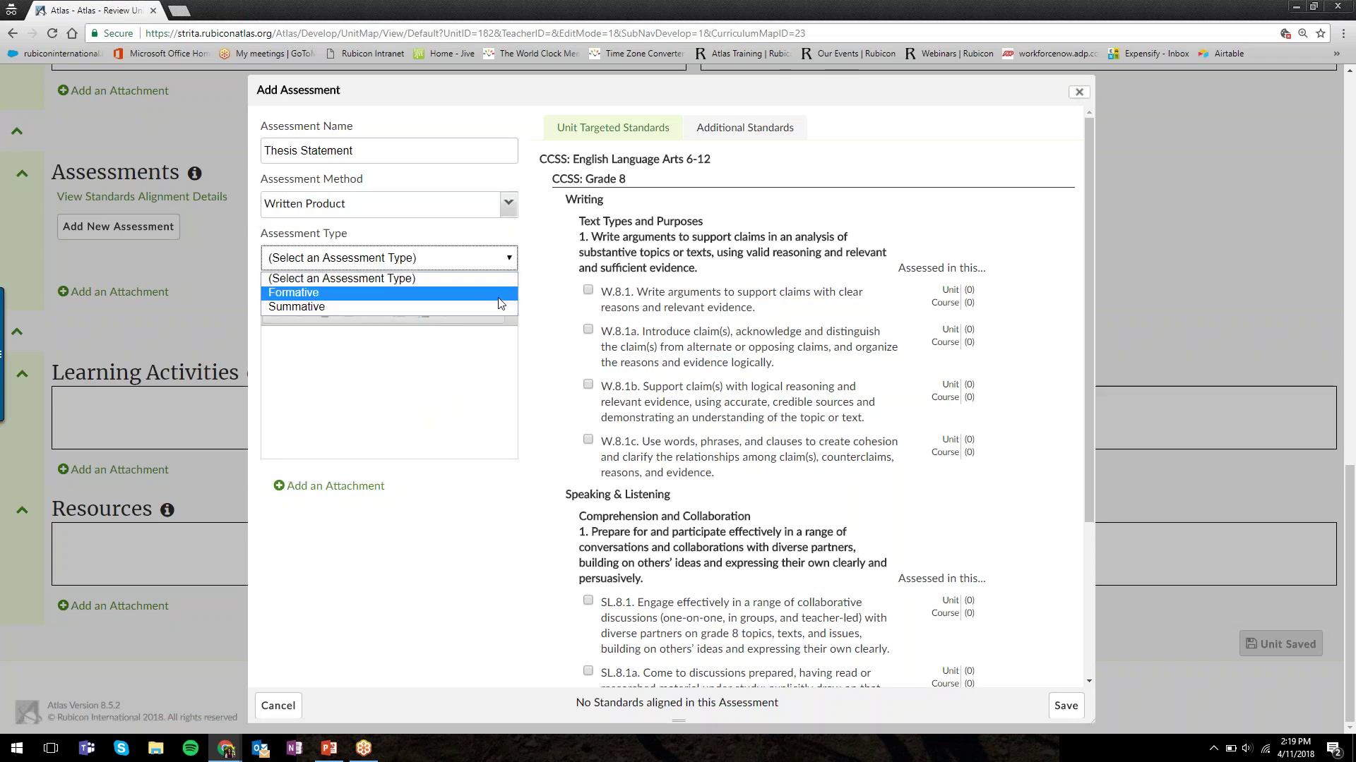
left_click(498, 297)
left_click(492, 265)
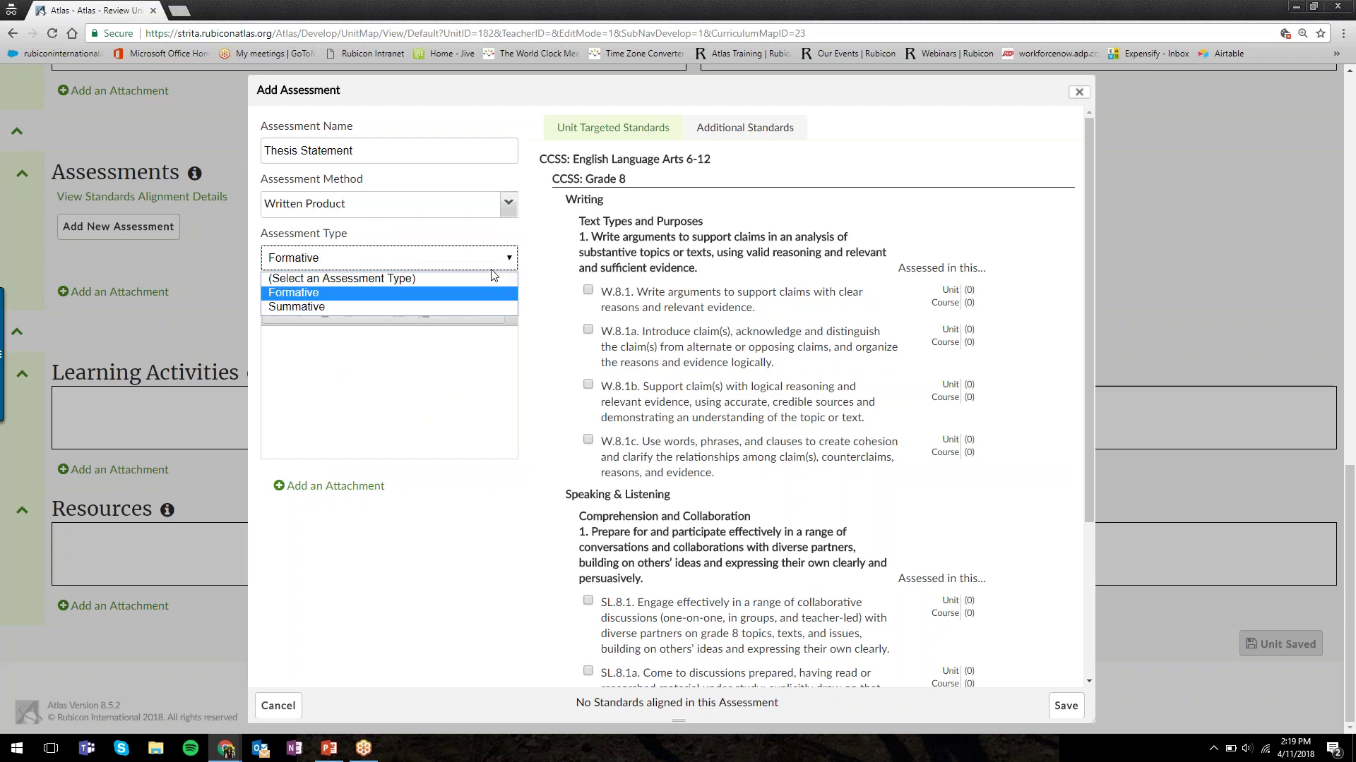
left_click(493, 271)
left_click(469, 395)
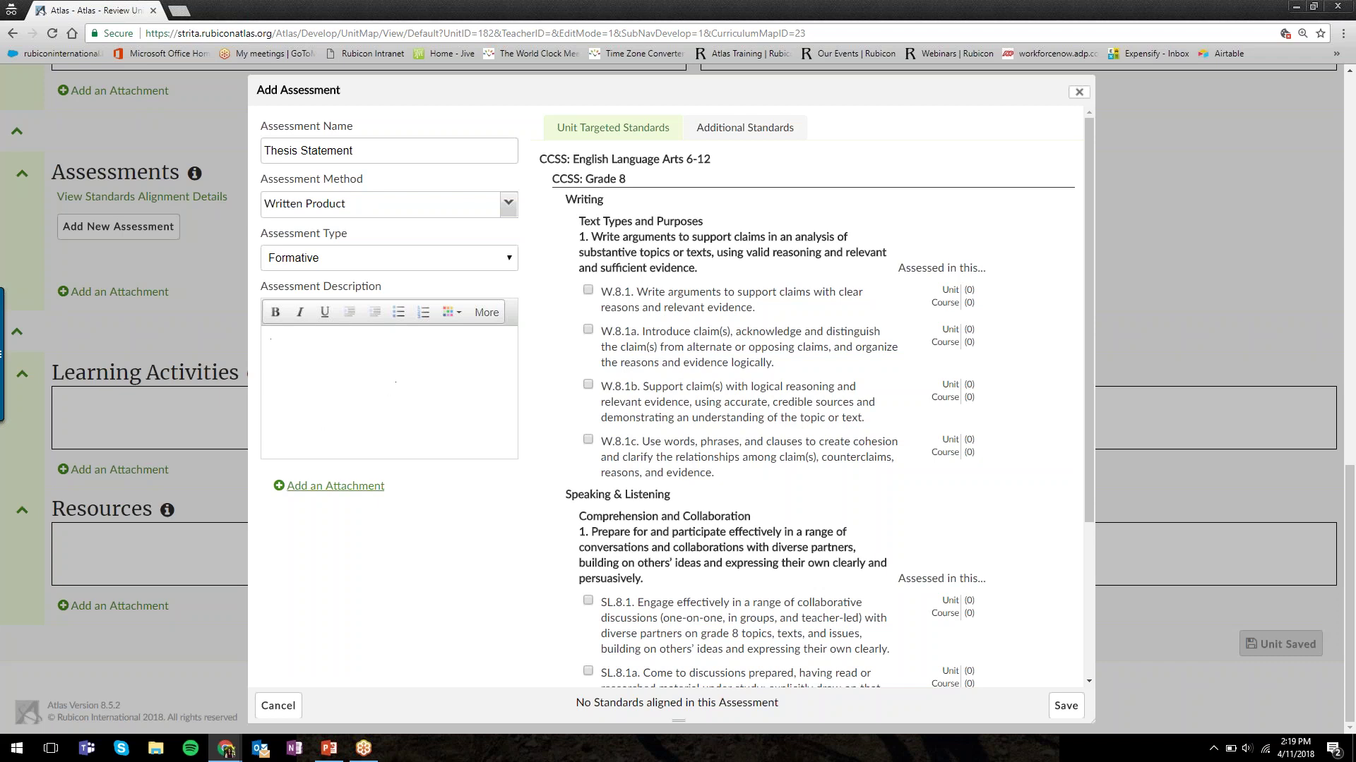
left_click(362, 494)
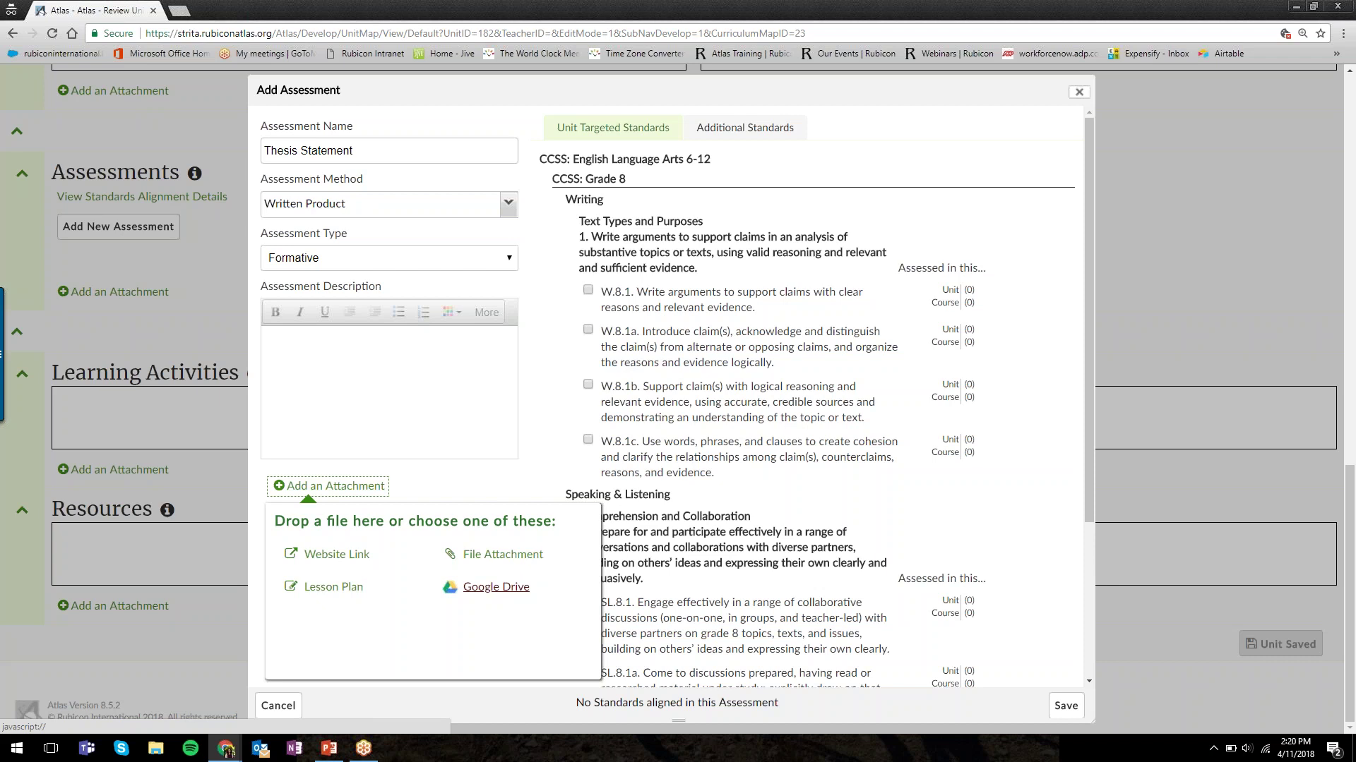
left_click(347, 487)
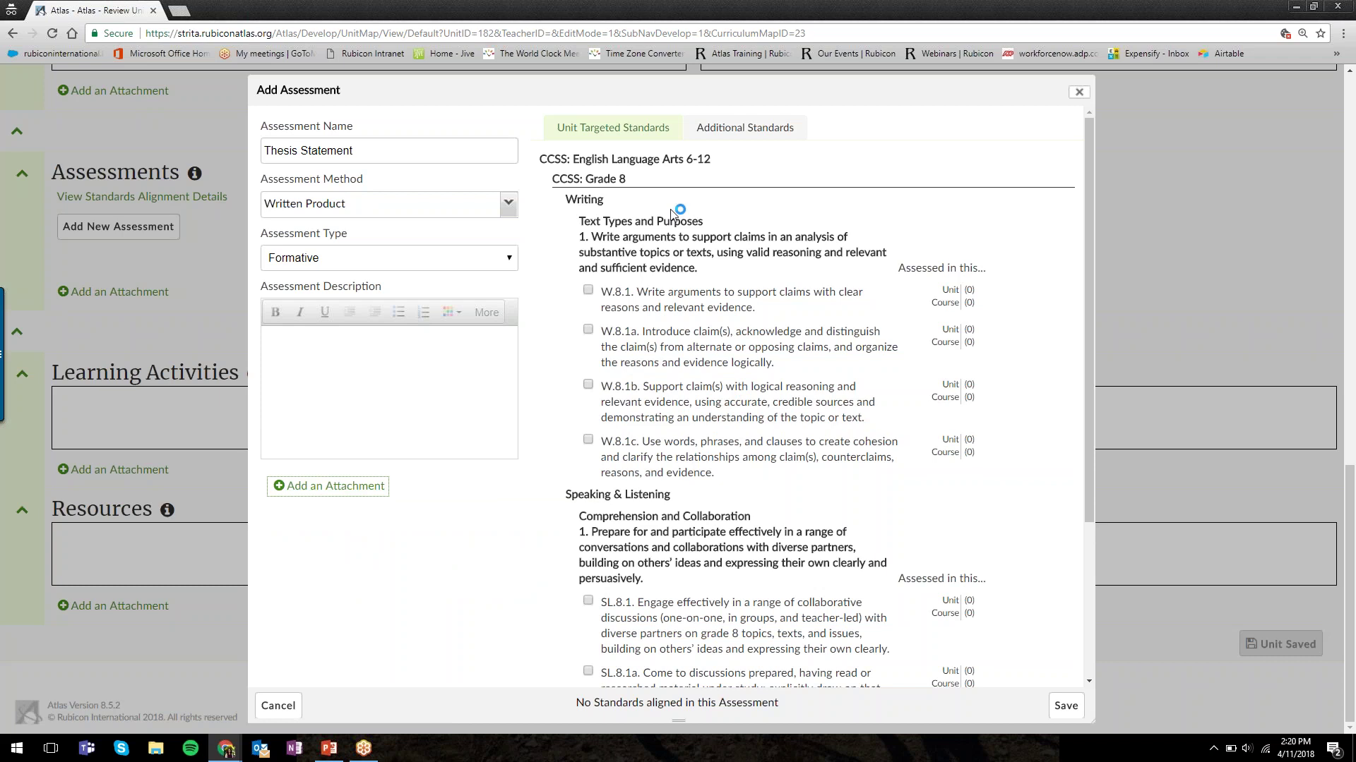
Step: Align the assessment with standards W.8.1, W.8.1a, SL.8.1 and L.8.1a
scroll(570, 226, "down", 1)
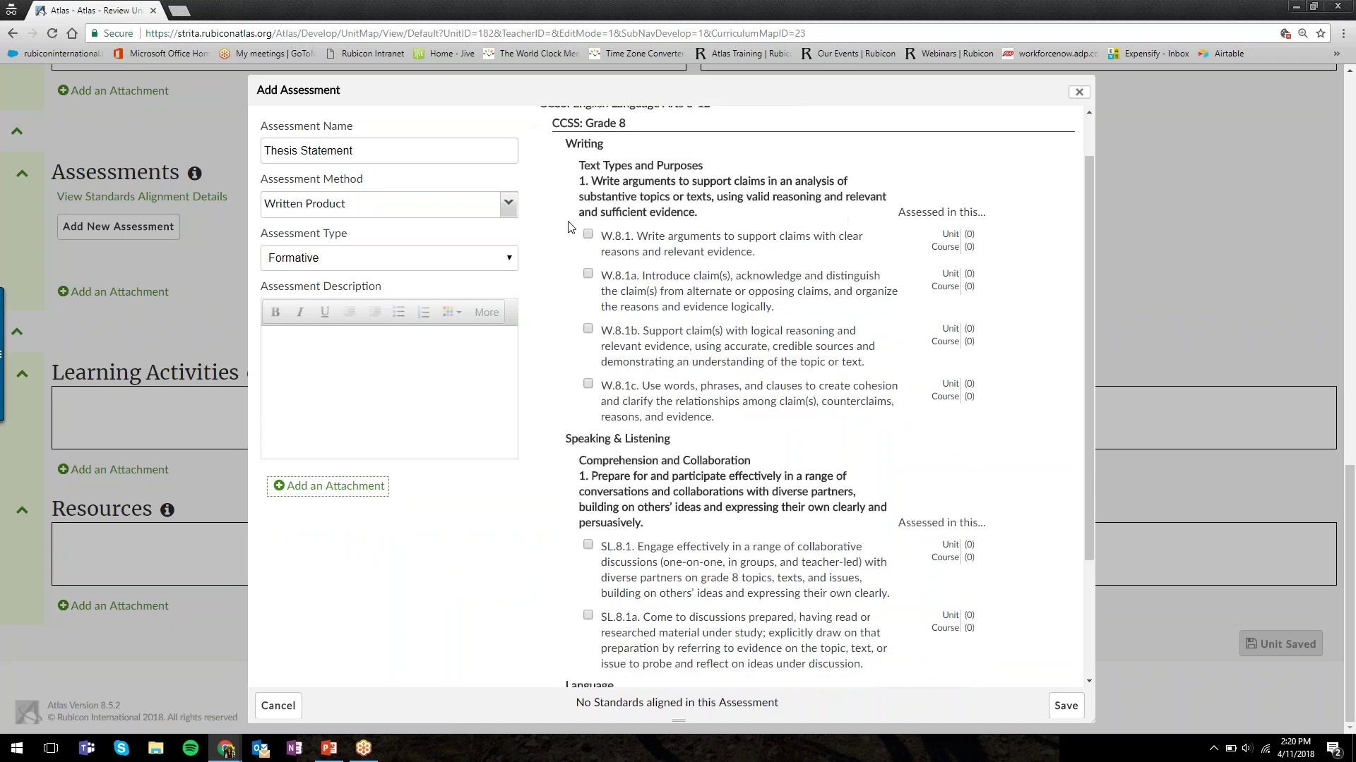
scroll(571, 226, "down", 2)
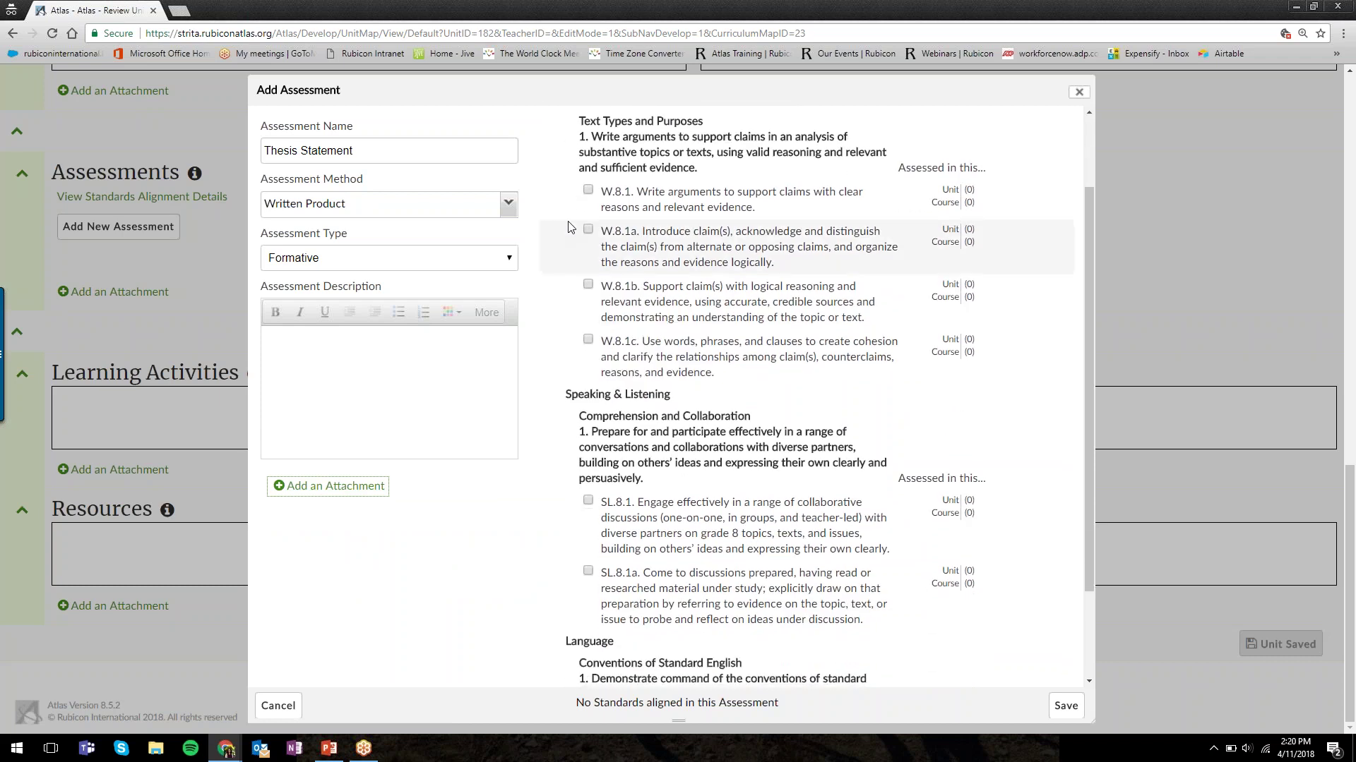
scroll(569, 222, "up", 2)
left_click(588, 198)
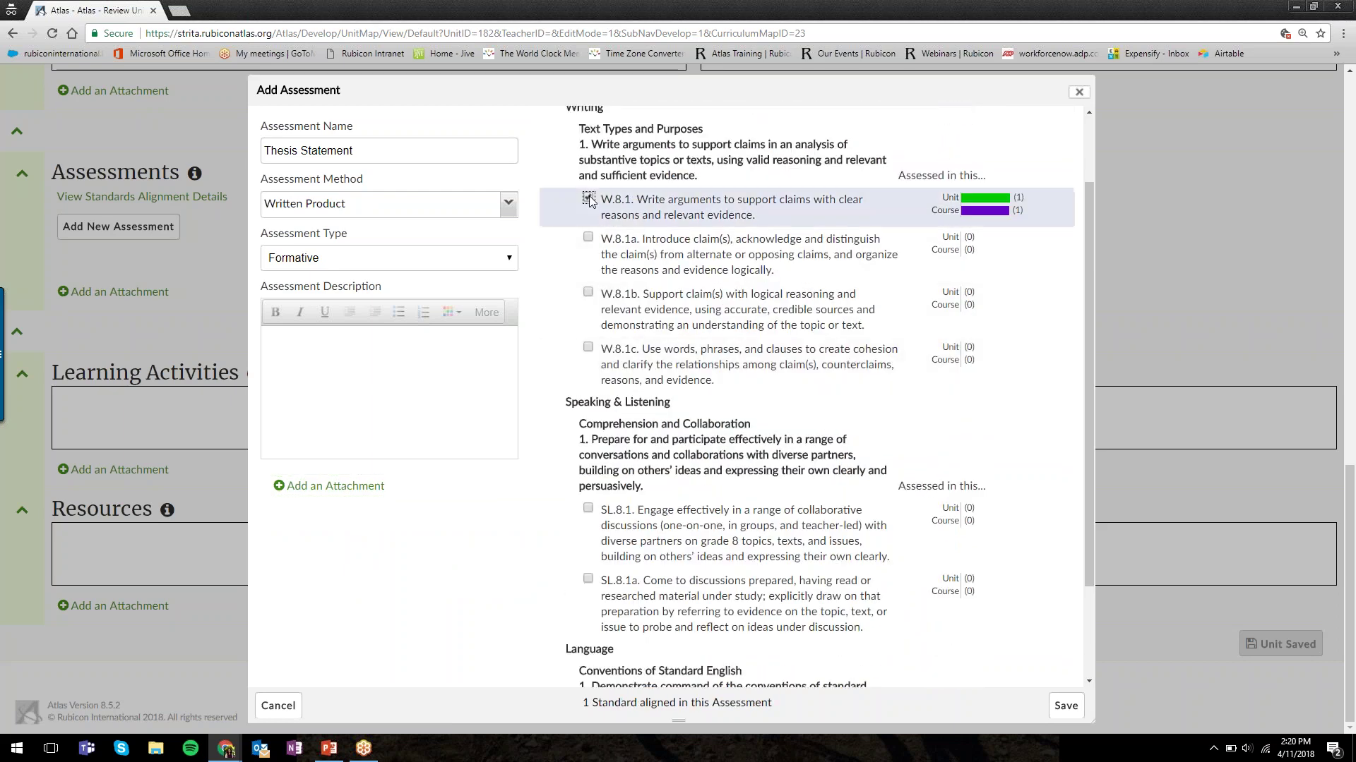
left_click(588, 238)
right_click(589, 508)
left_click(589, 508)
left_click(588, 508)
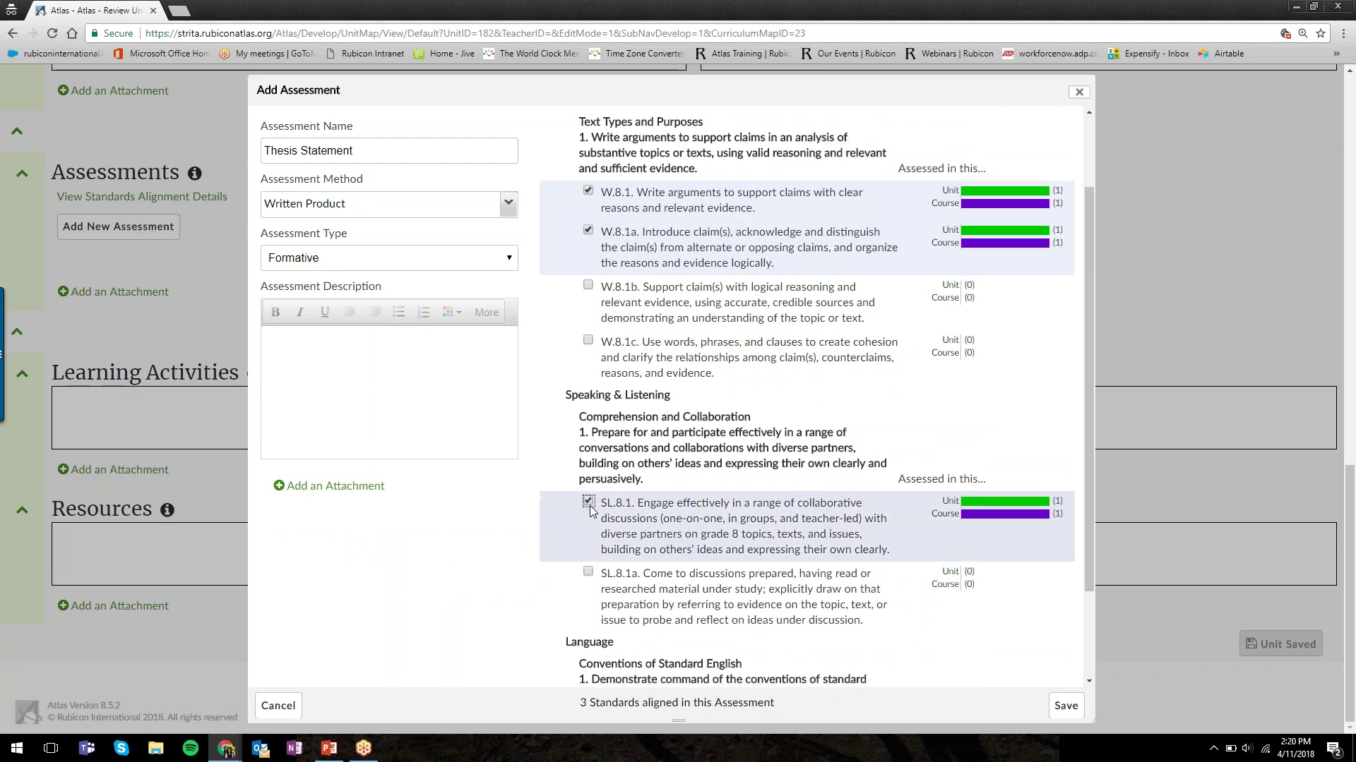
scroll(592, 511, "down", 3)
left_click(588, 601)
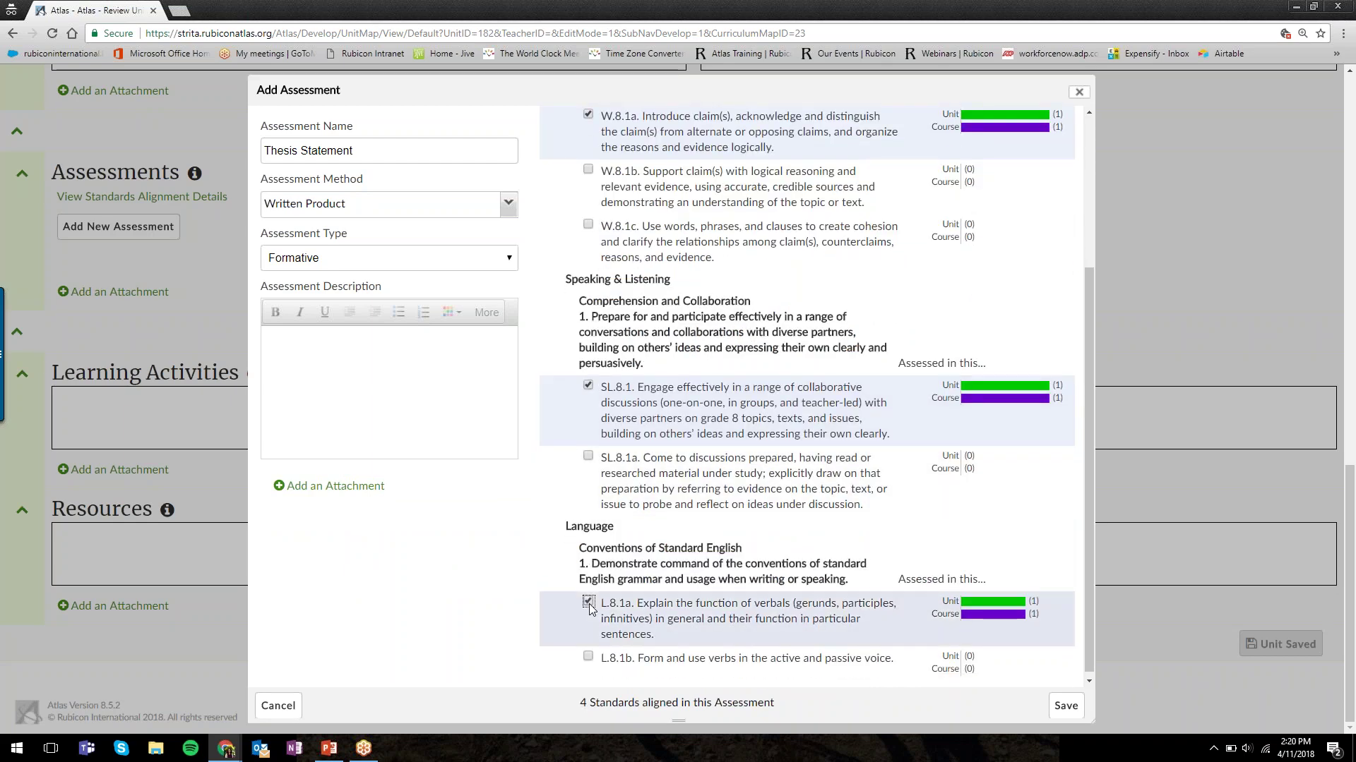
scroll(706, 254, "up", 3)
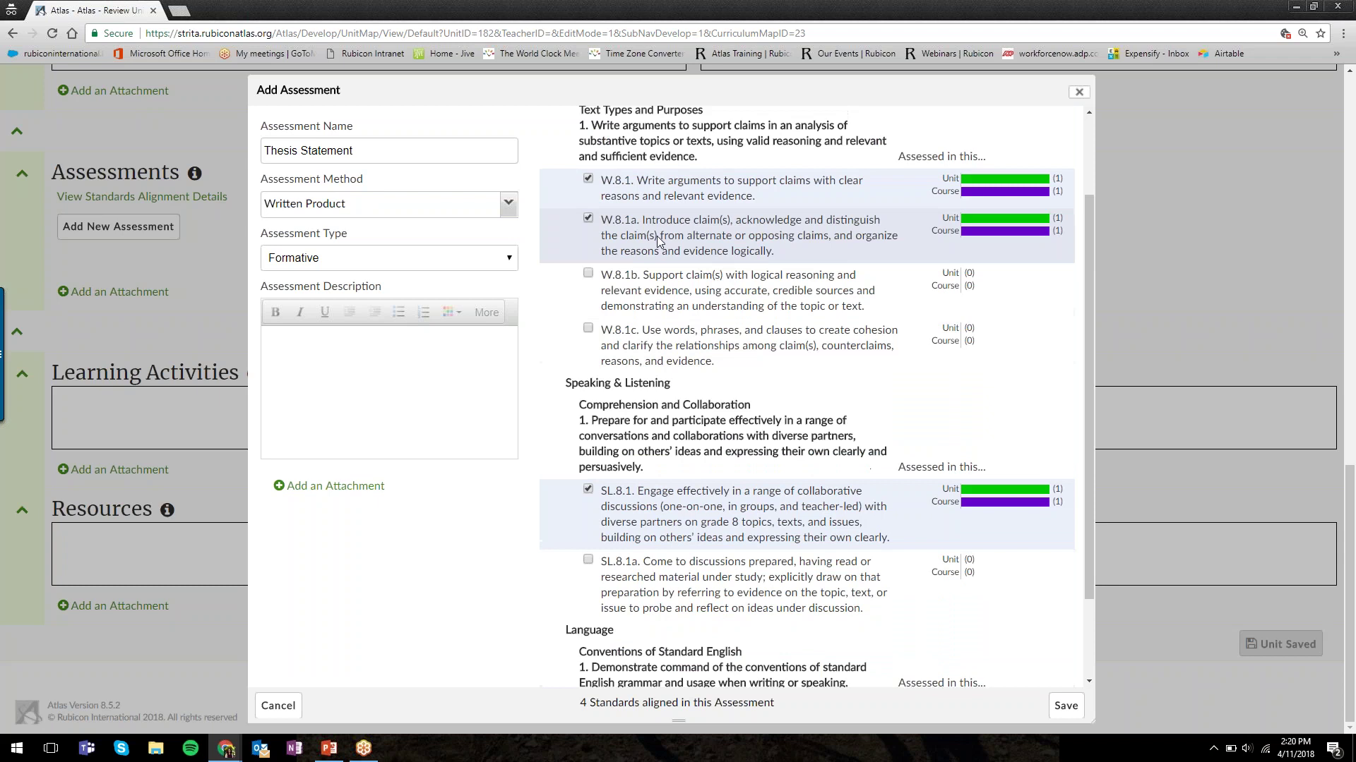
Step: Leave W.8.1 aligned for 4 standards and save the Thesis Statement assessment
left_click(588, 180)
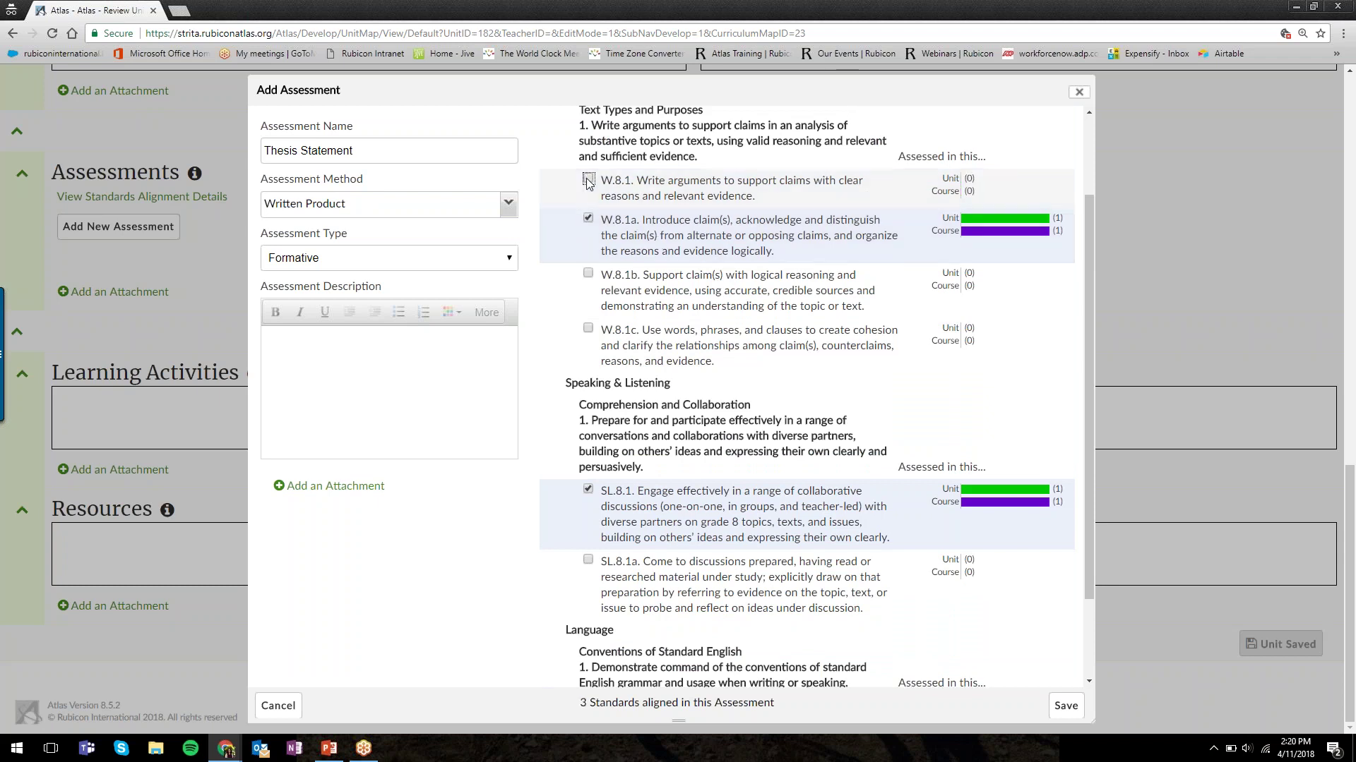
left_click(588, 180)
left_click(588, 180)
left_click(589, 180)
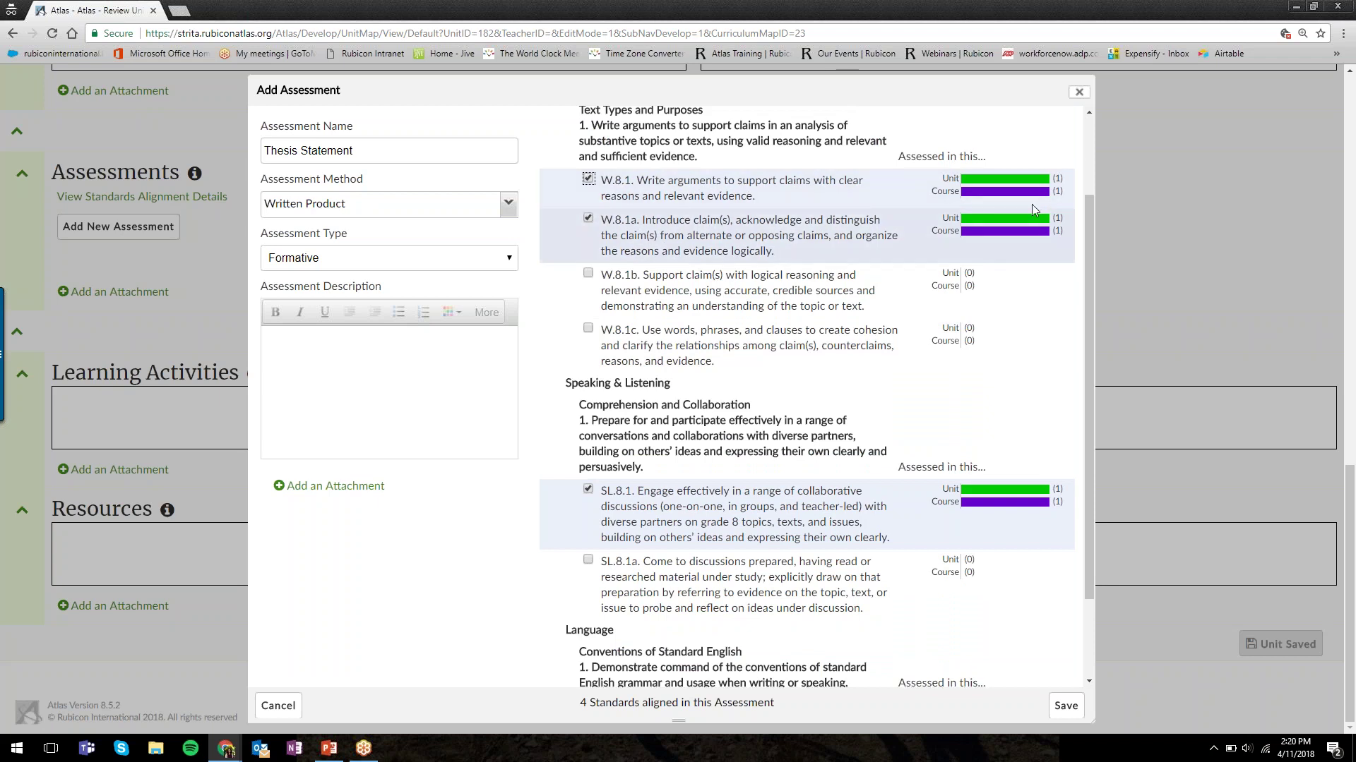
left_click(786, 200)
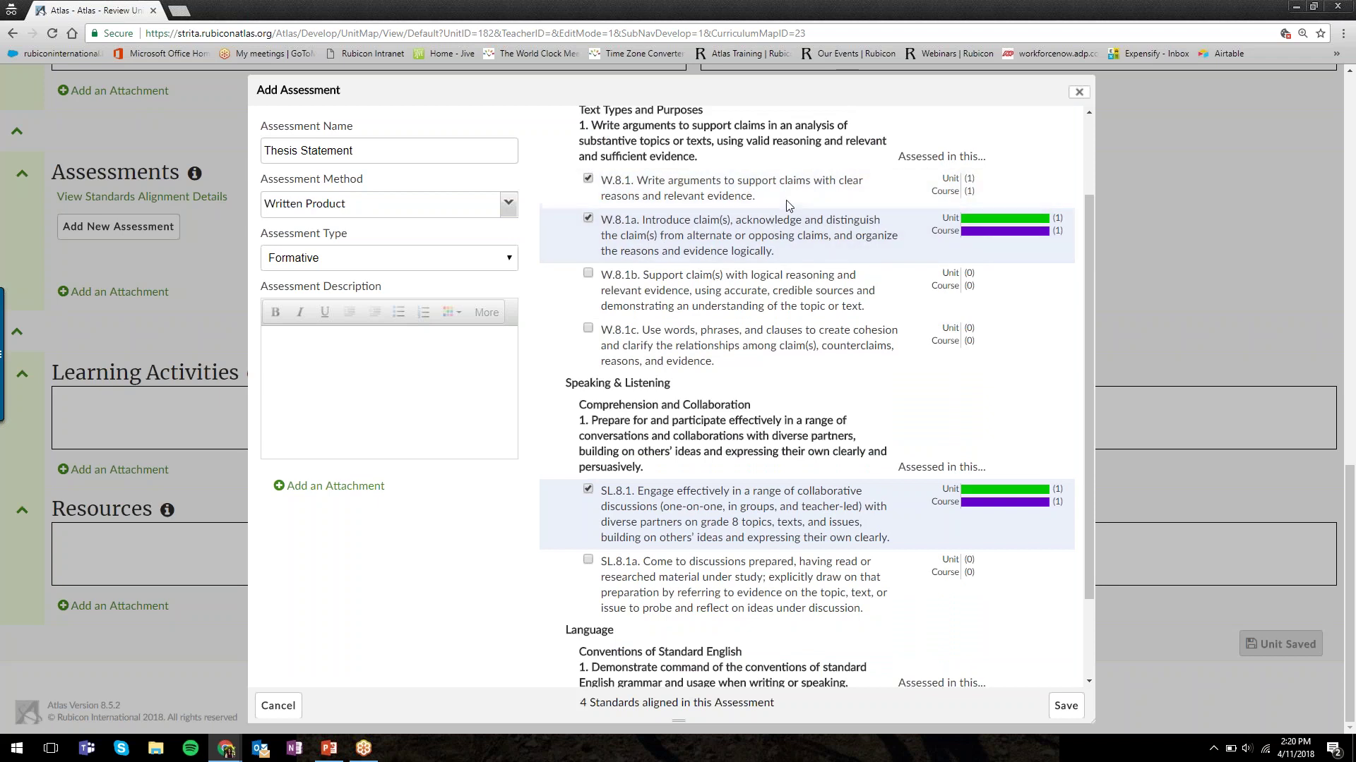
left_click(787, 202)
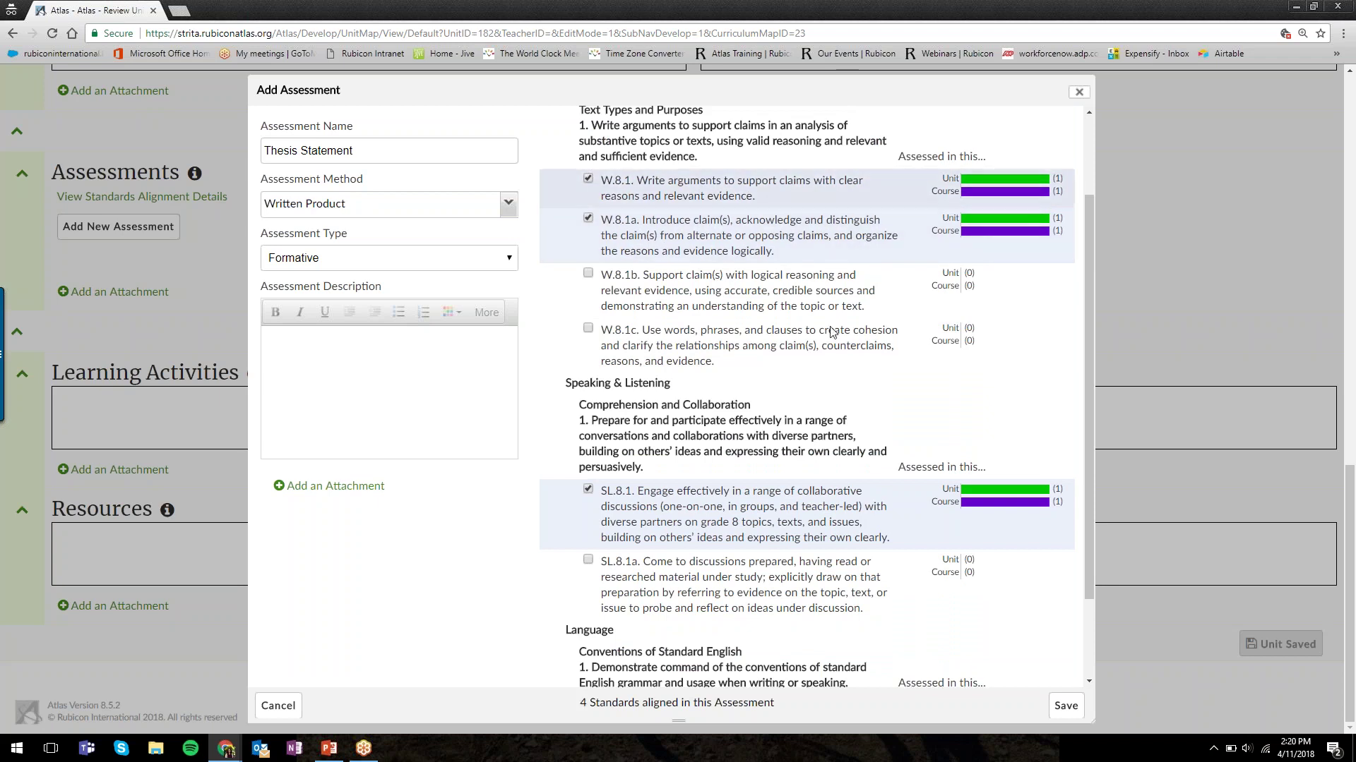
left_click(1065, 708)
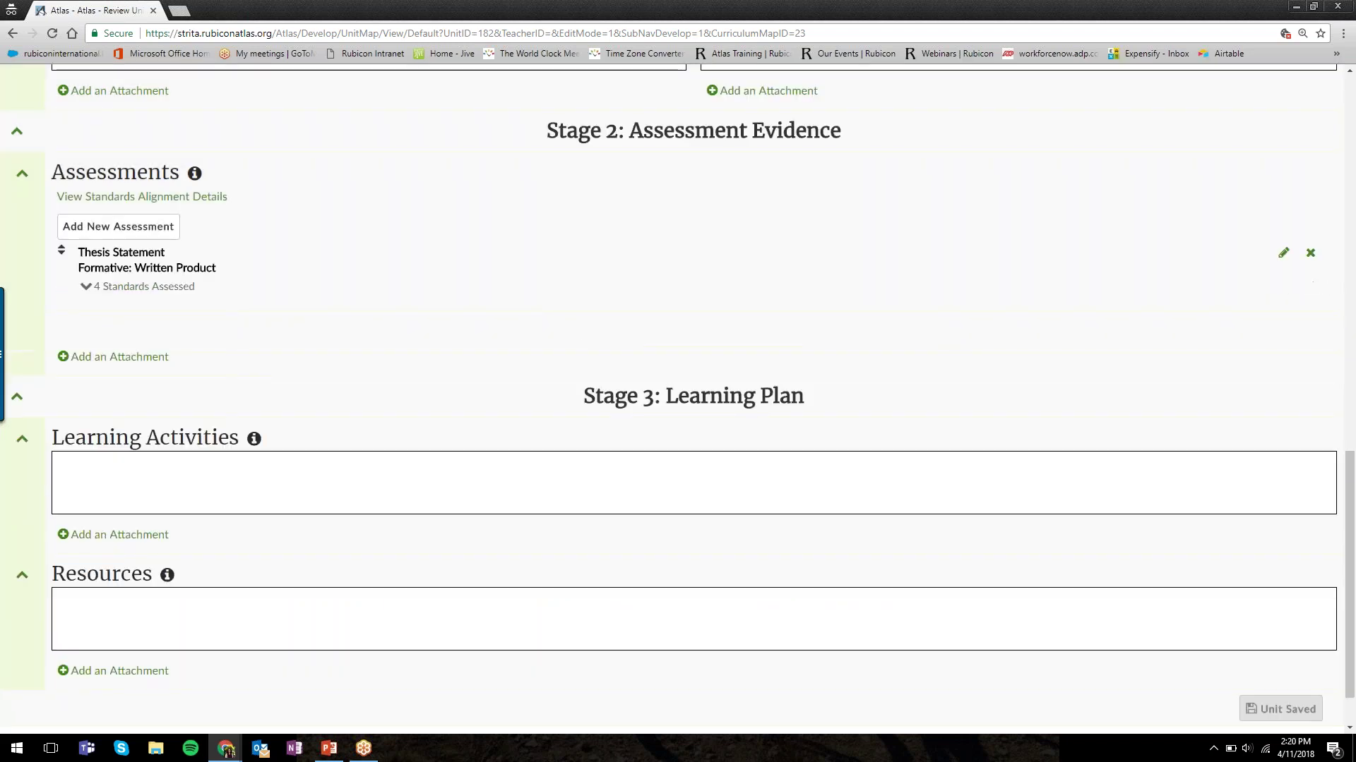
Step: Expand the '4 Standards Assessed' link under Thesis Statement to preview its standards
double_click(124, 292)
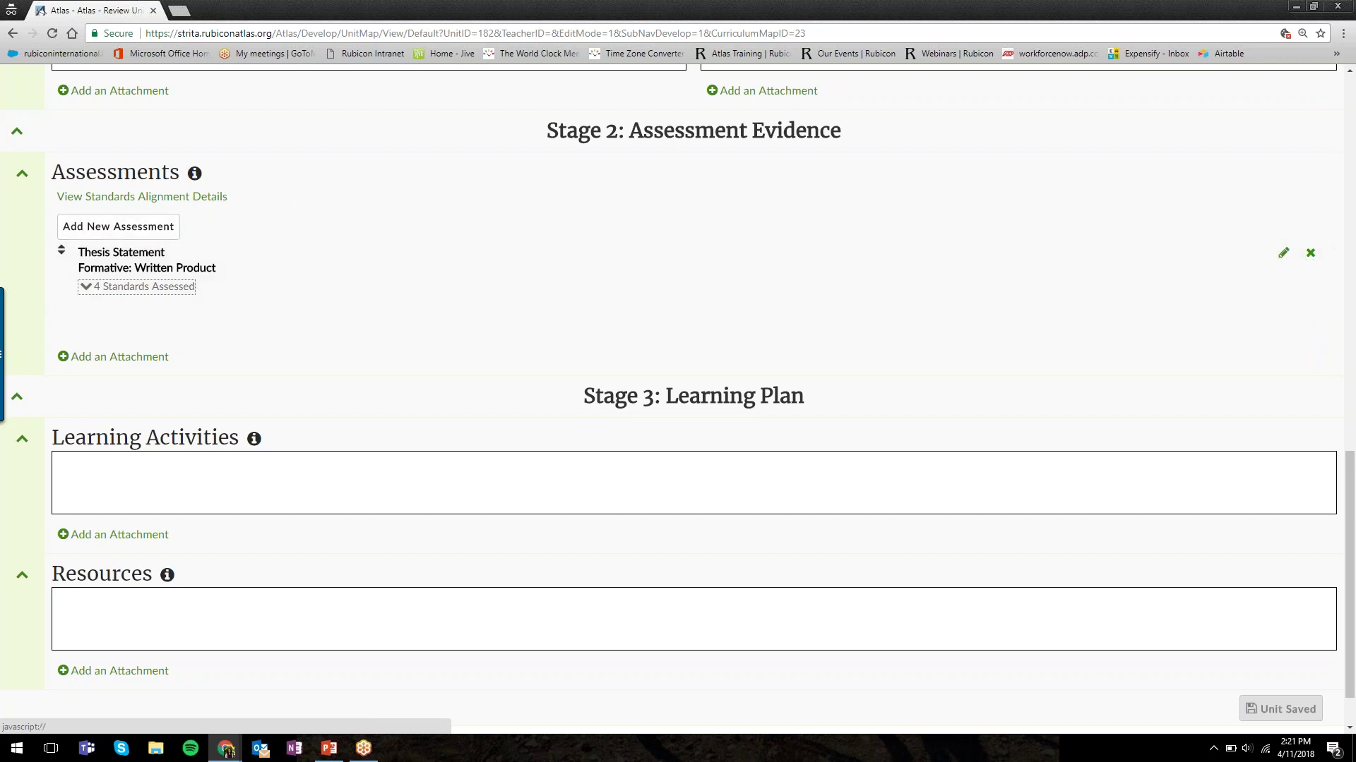
Step: Open the empty Stage 3 Learning Activities box for editing, leaving Resources blank
scroll(677, 395, "down", 2)
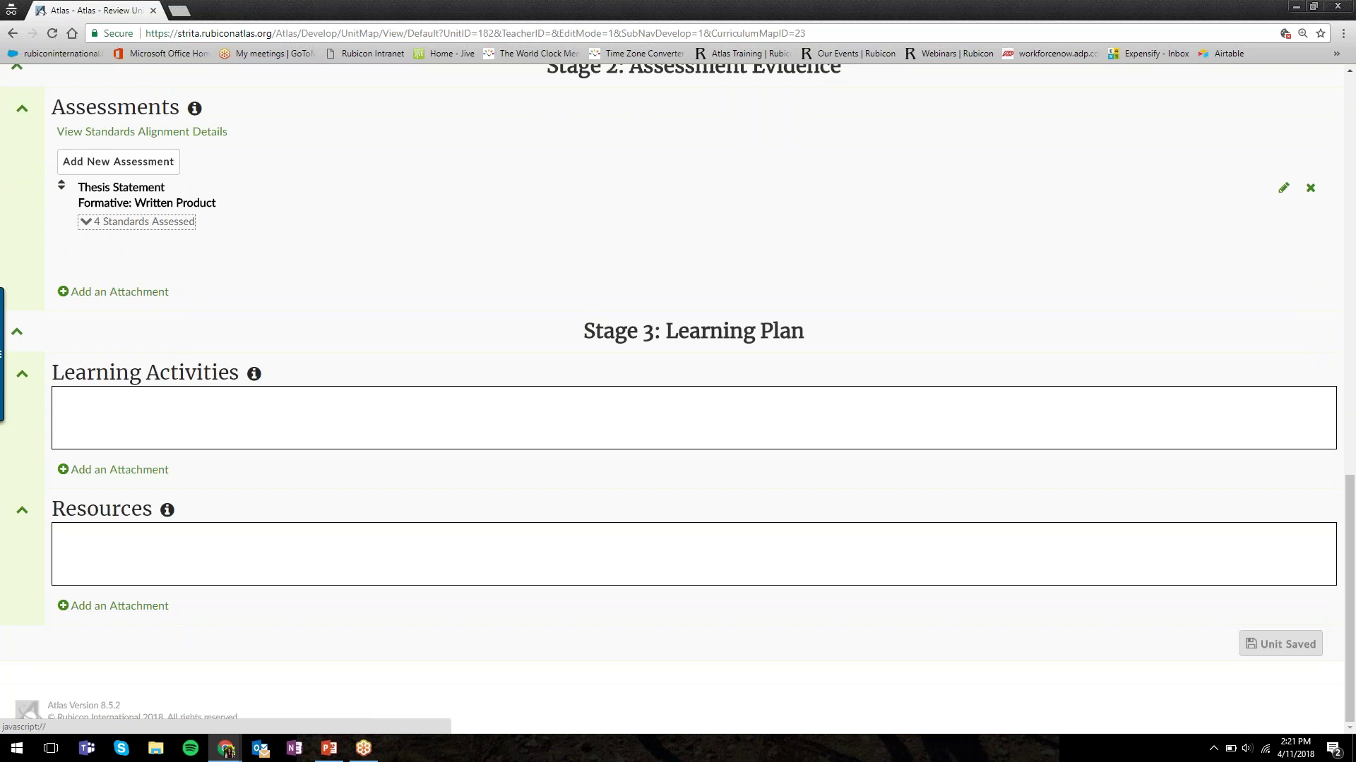
right_click(195, 426)
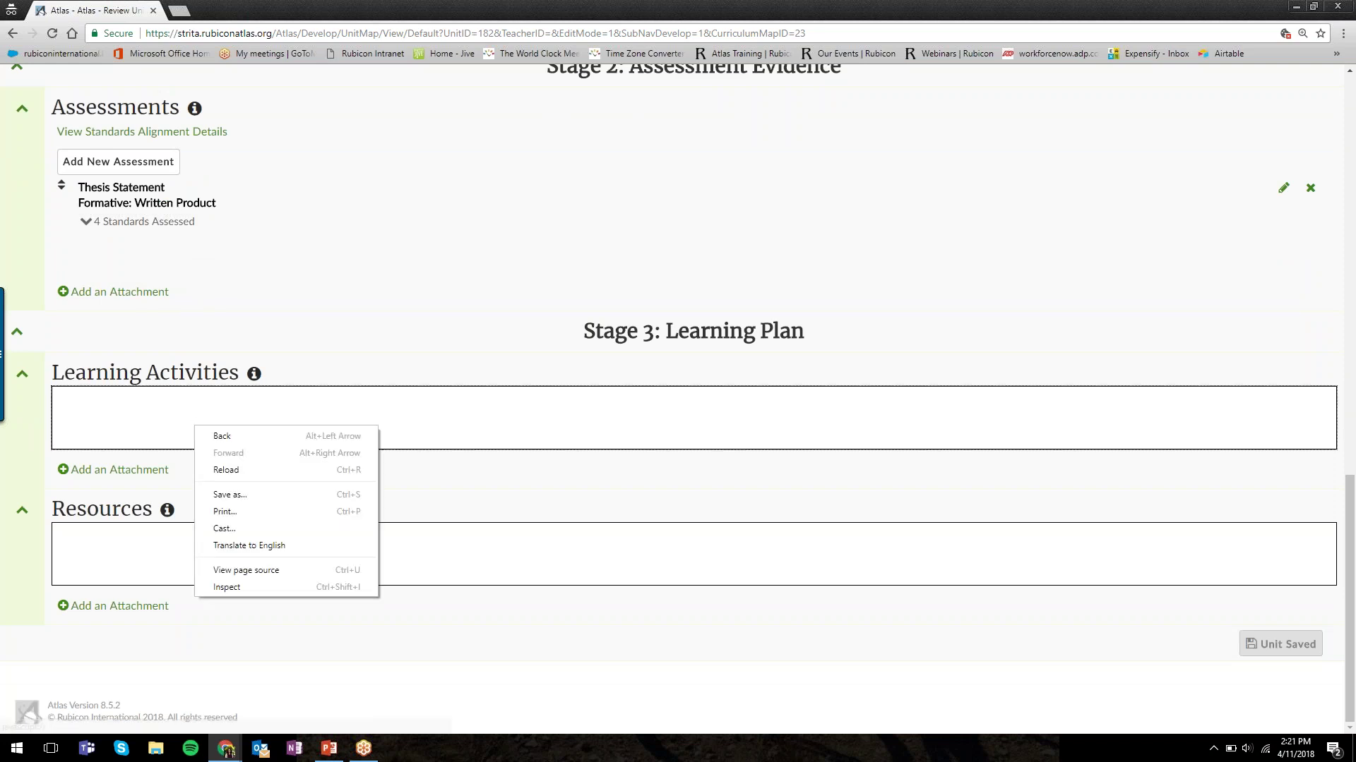
left_click(126, 427)
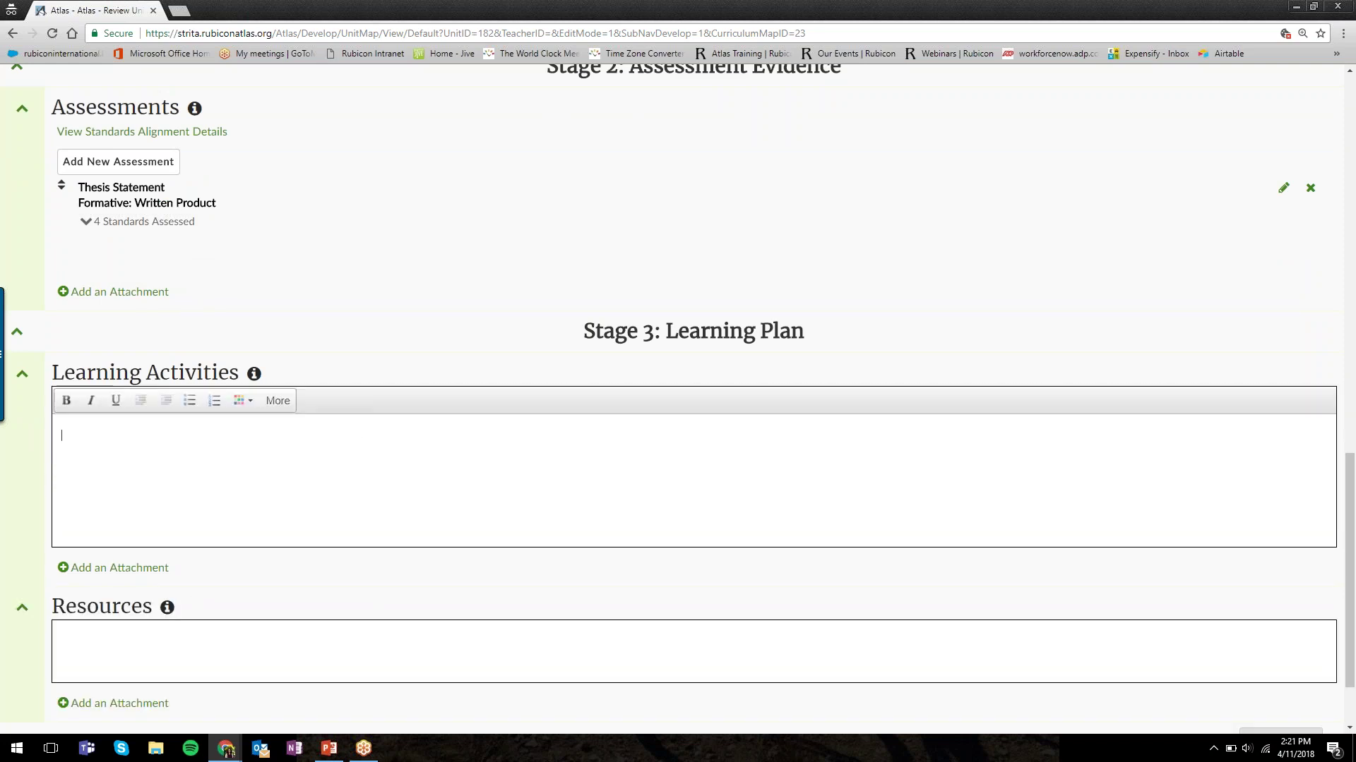
scroll(129, 563, "down", 2)
left_click(130, 563)
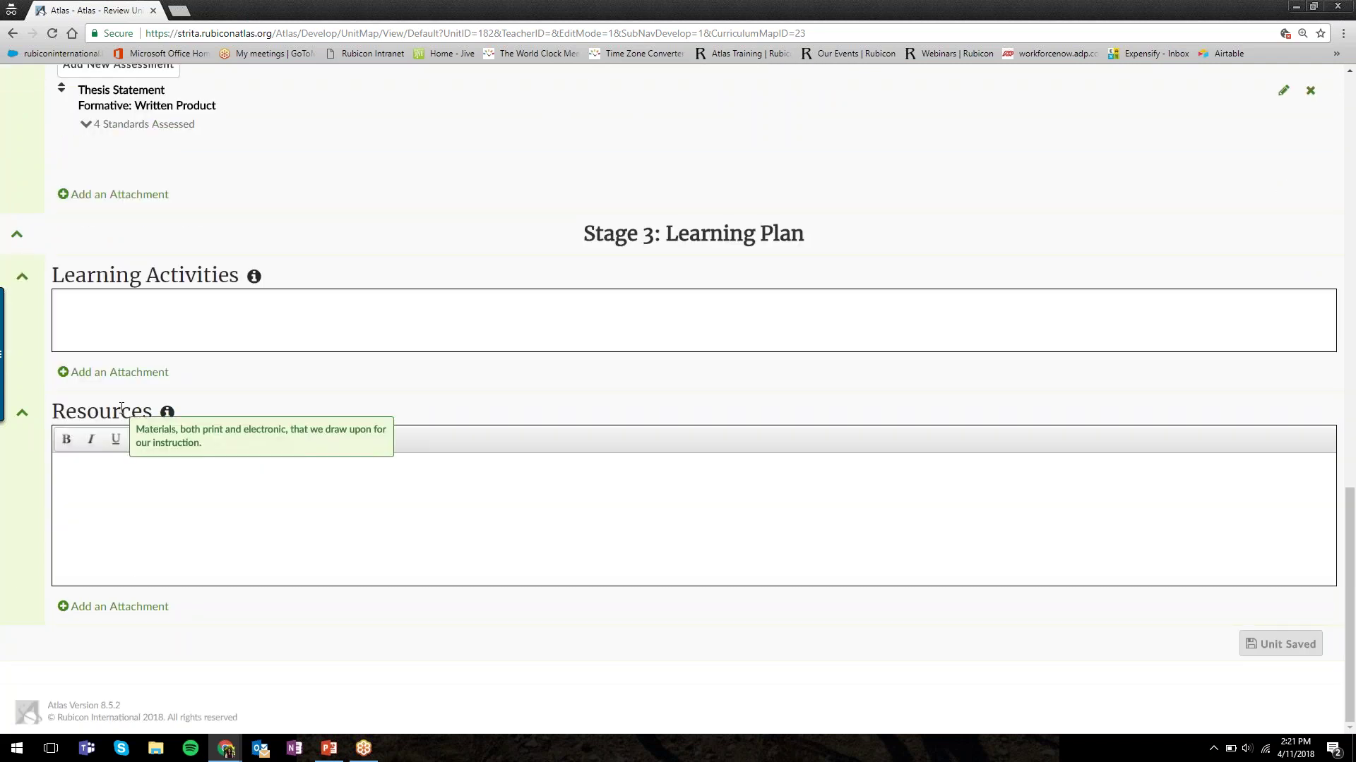
left_click(120, 322)
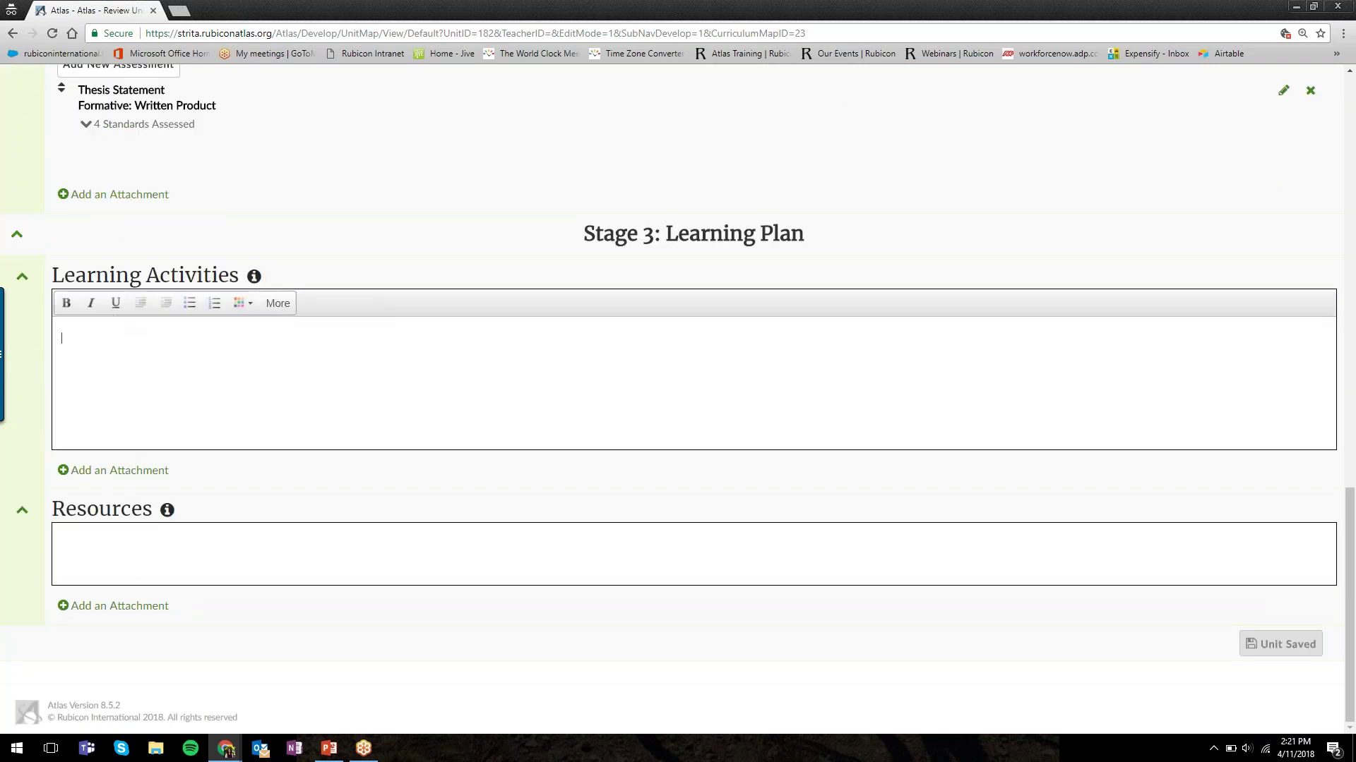
Step: View slide 16, the Your Turn Unit Planner practice tasks, in PowerPoint, then return to Atlas
key("alt+Tab")
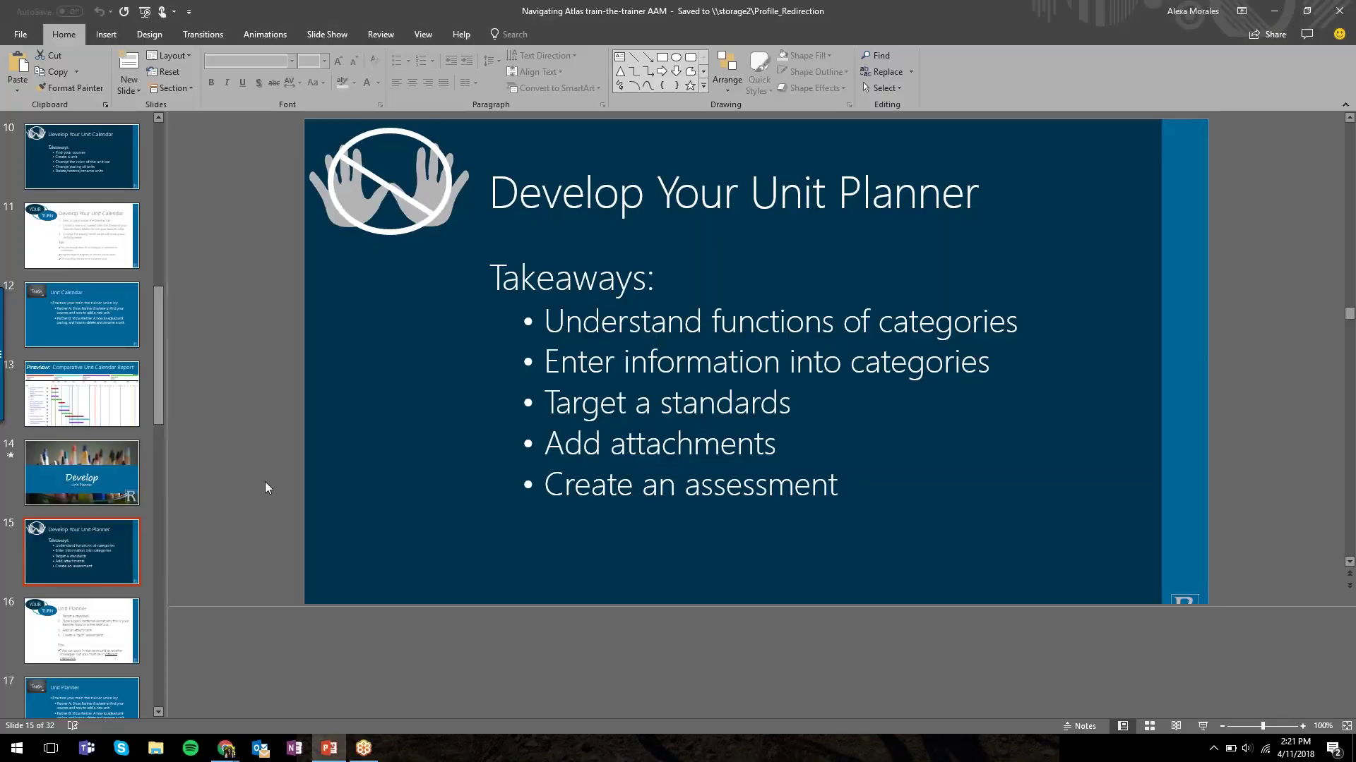
left_click(87, 619)
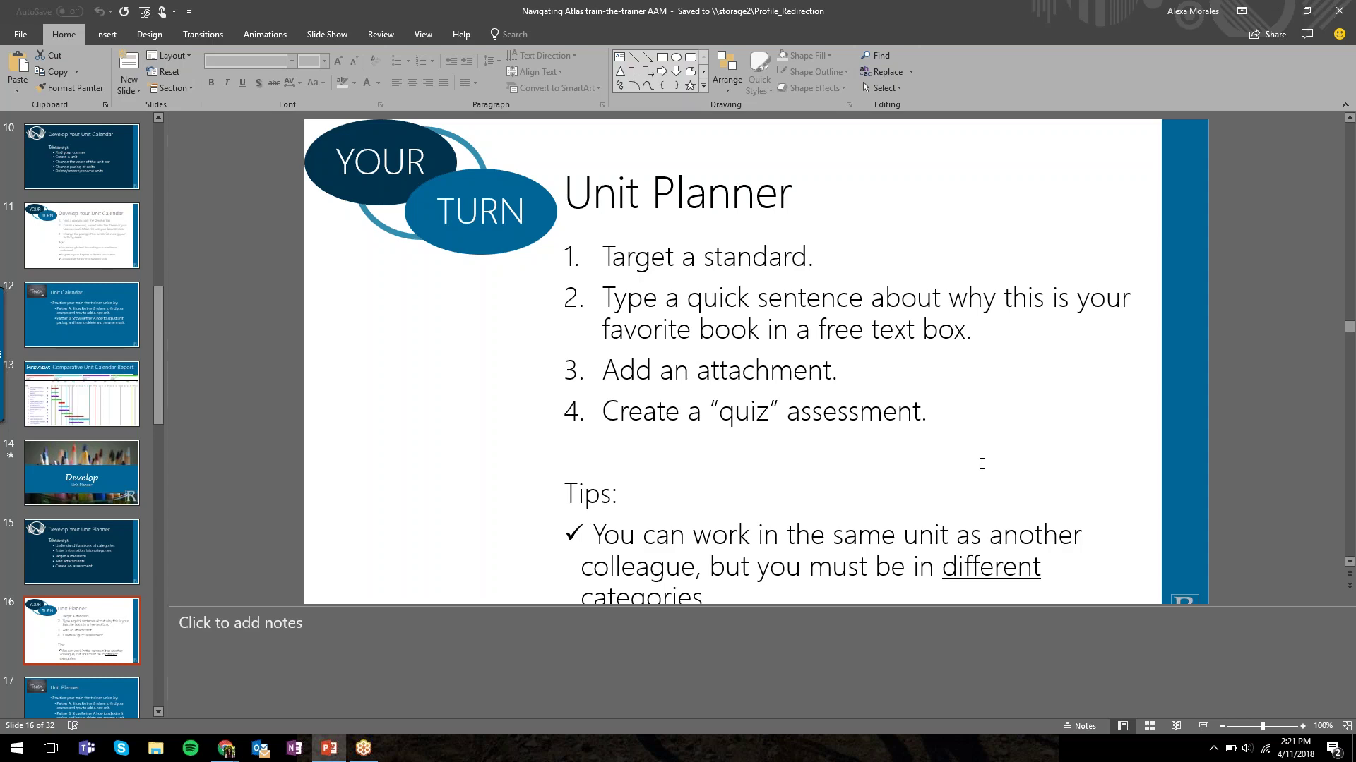
key("alt+Tab")
Step: From the top of the Review Unit planner, open the Choose Standards dialog
scroll(819, 460, "up", 2)
scroll(820, 460, "up", 10)
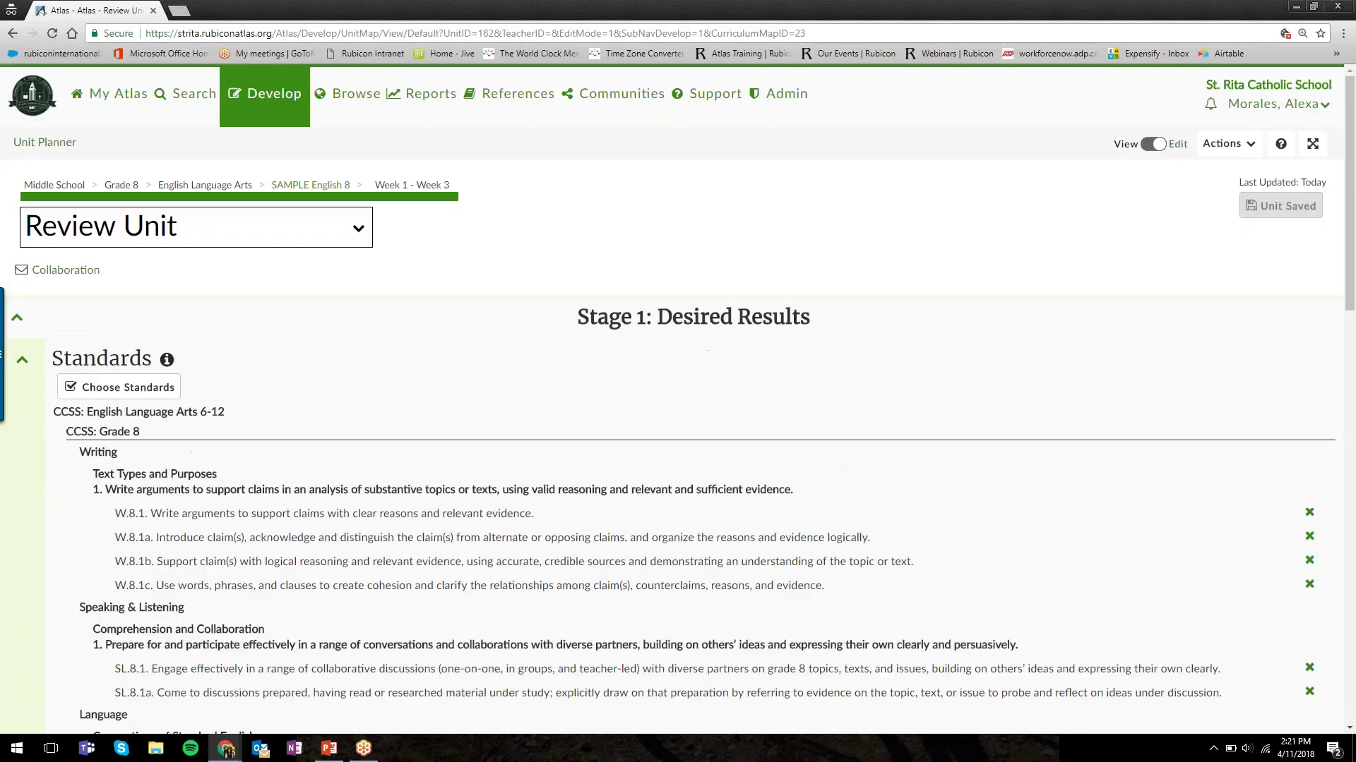
mouse_move(89, 270)
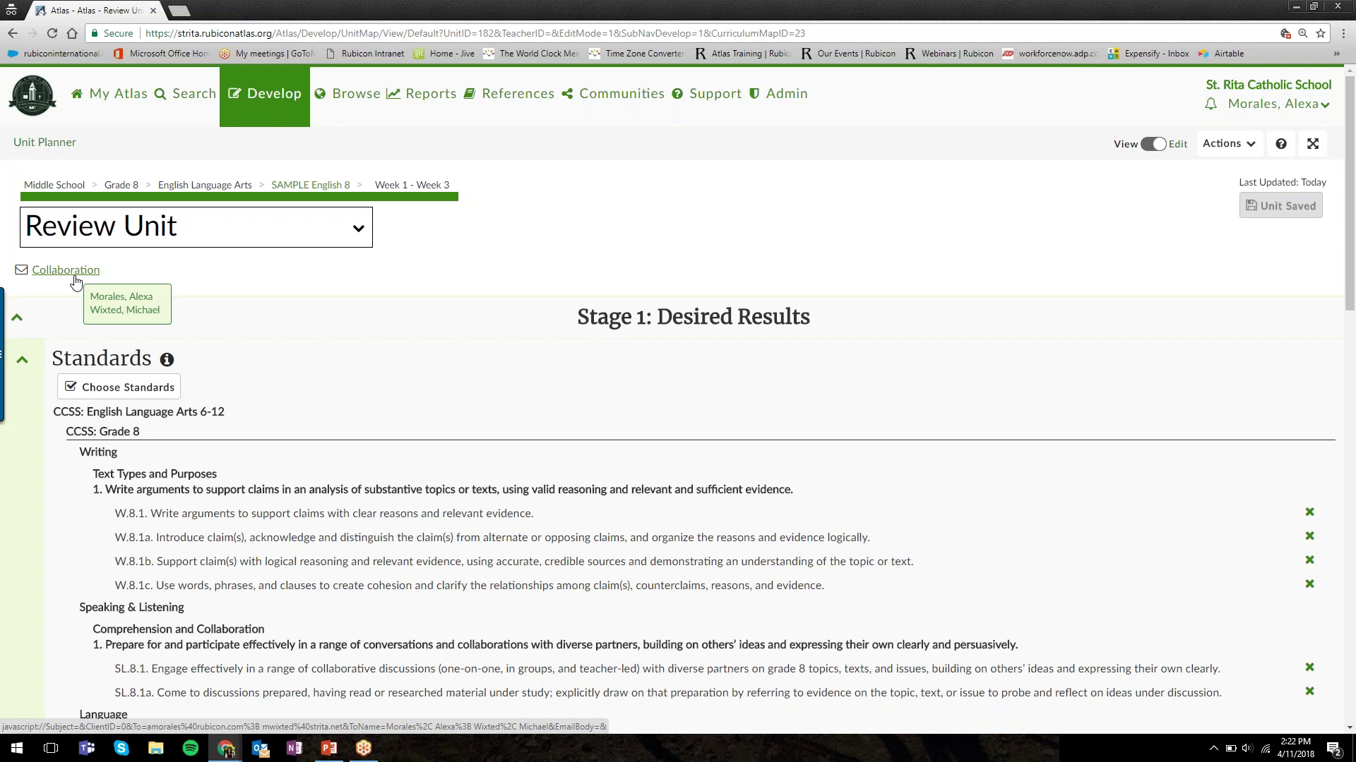
left_click(118, 387)
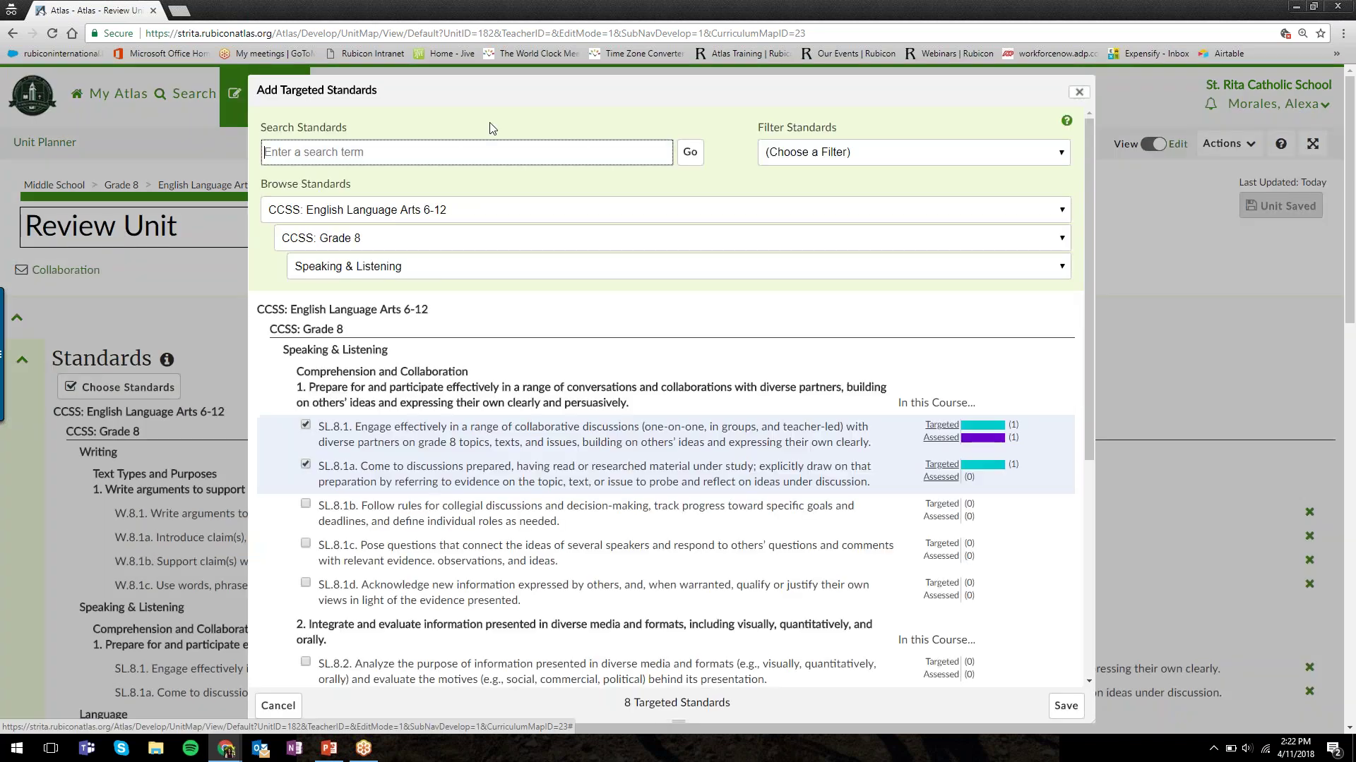
Step: Check the Browse Standards subject list, then cancel the Add Targeted Standards dialog
left_click(497, 217)
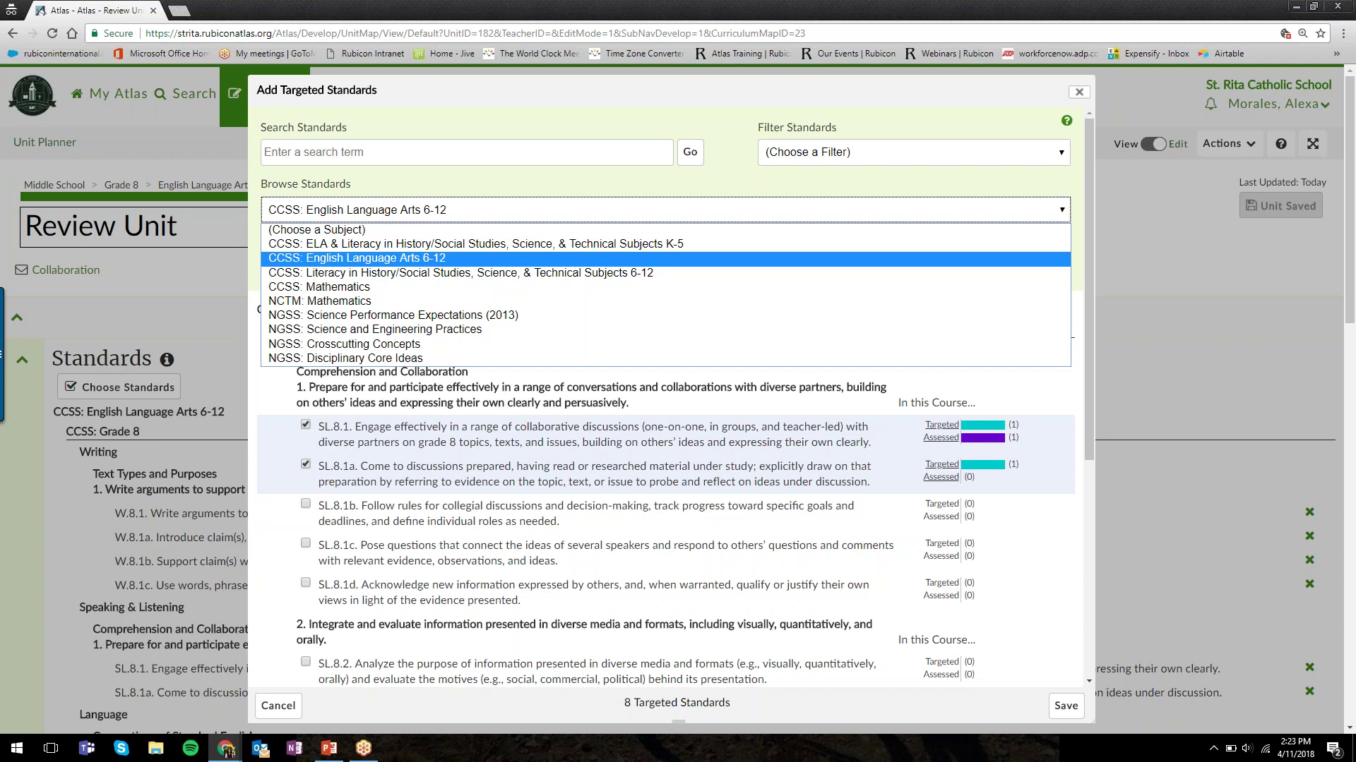
left_click(1079, 91)
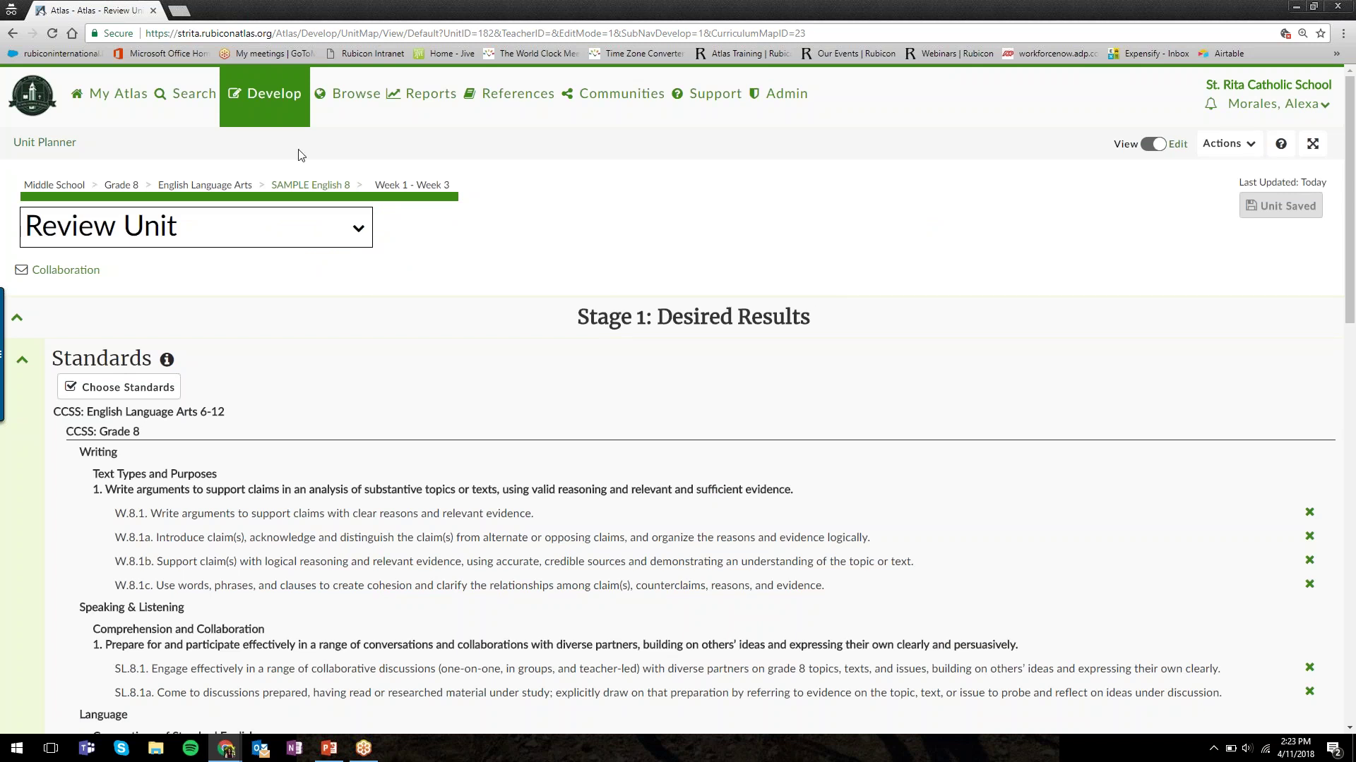
Step: Open the Review Unit's Actions menu
mouse_move(282, 103)
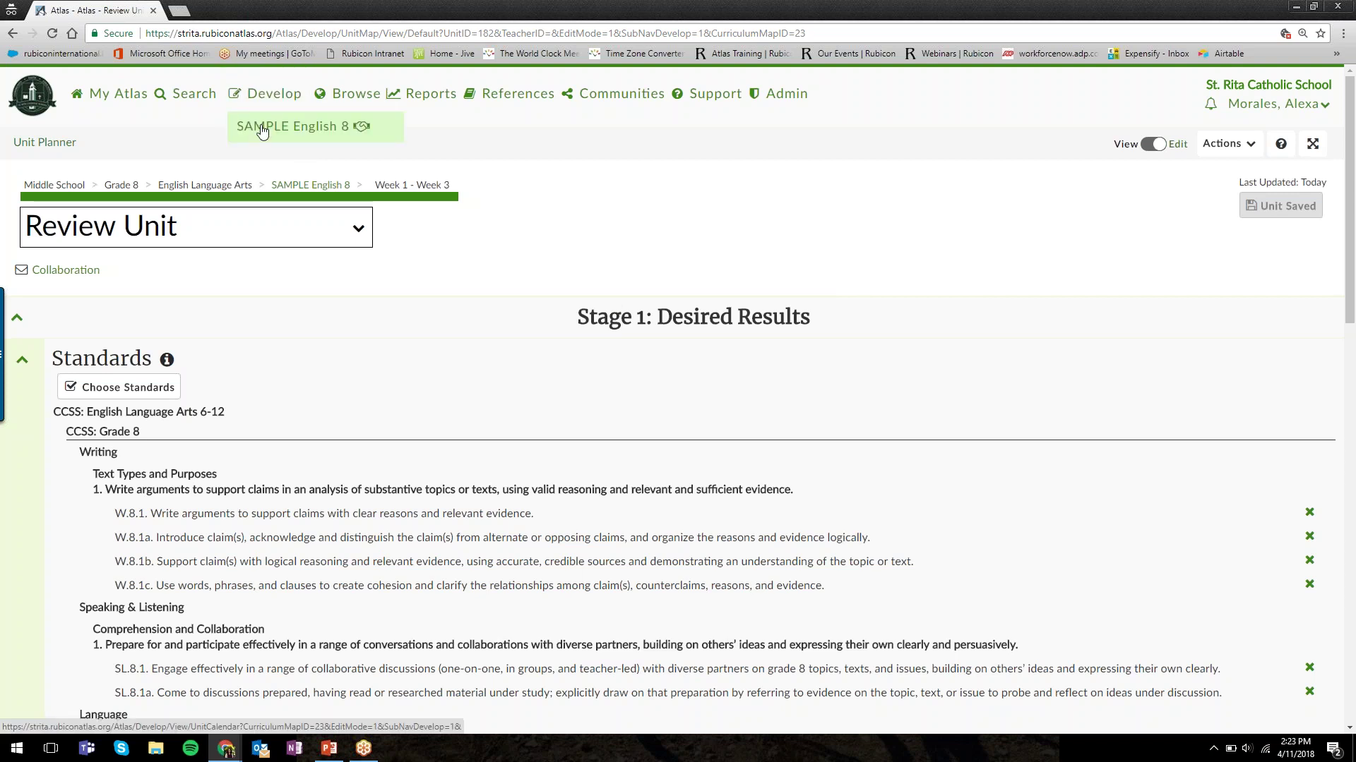
left_click(1251, 146)
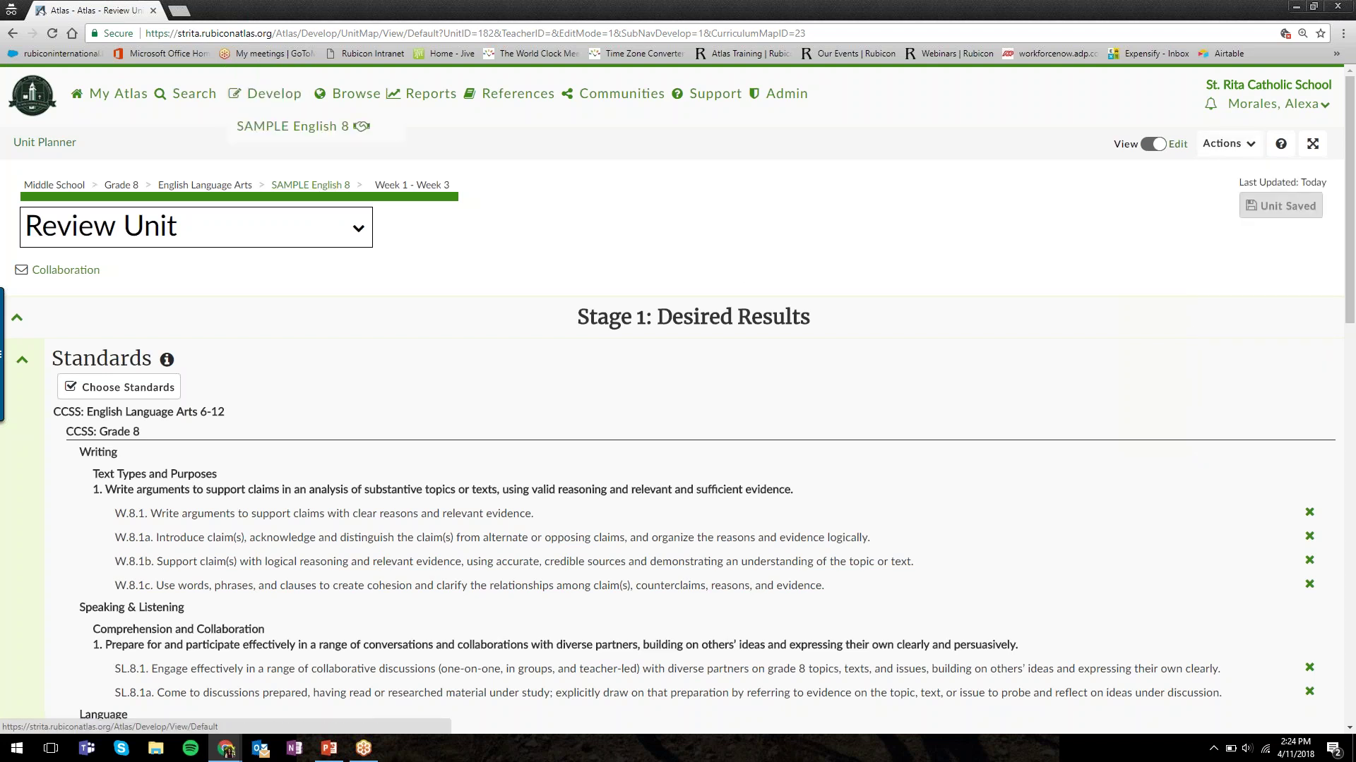
Step: Open and reload the Browse Unit Calendars listing
mouse_move(356, 96)
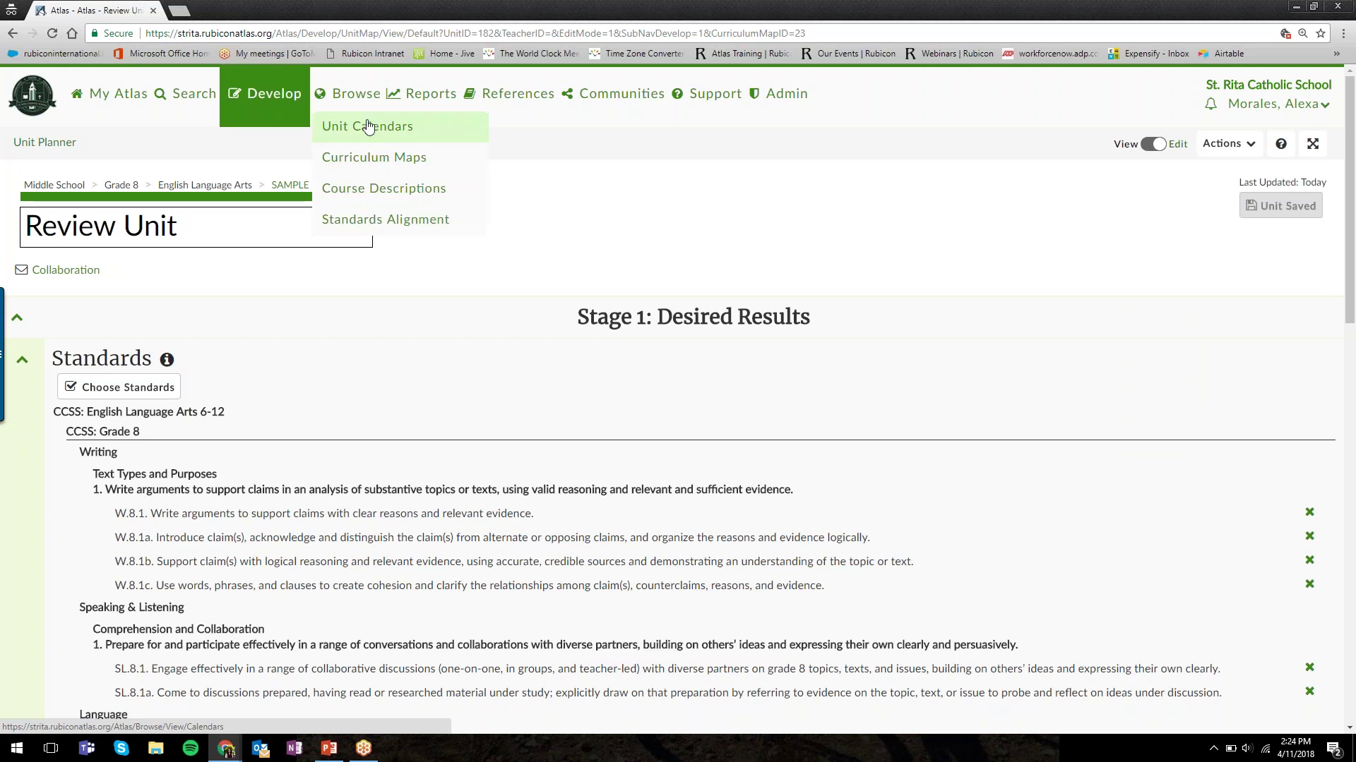
left_click(367, 127)
mouse_move(351, 130)
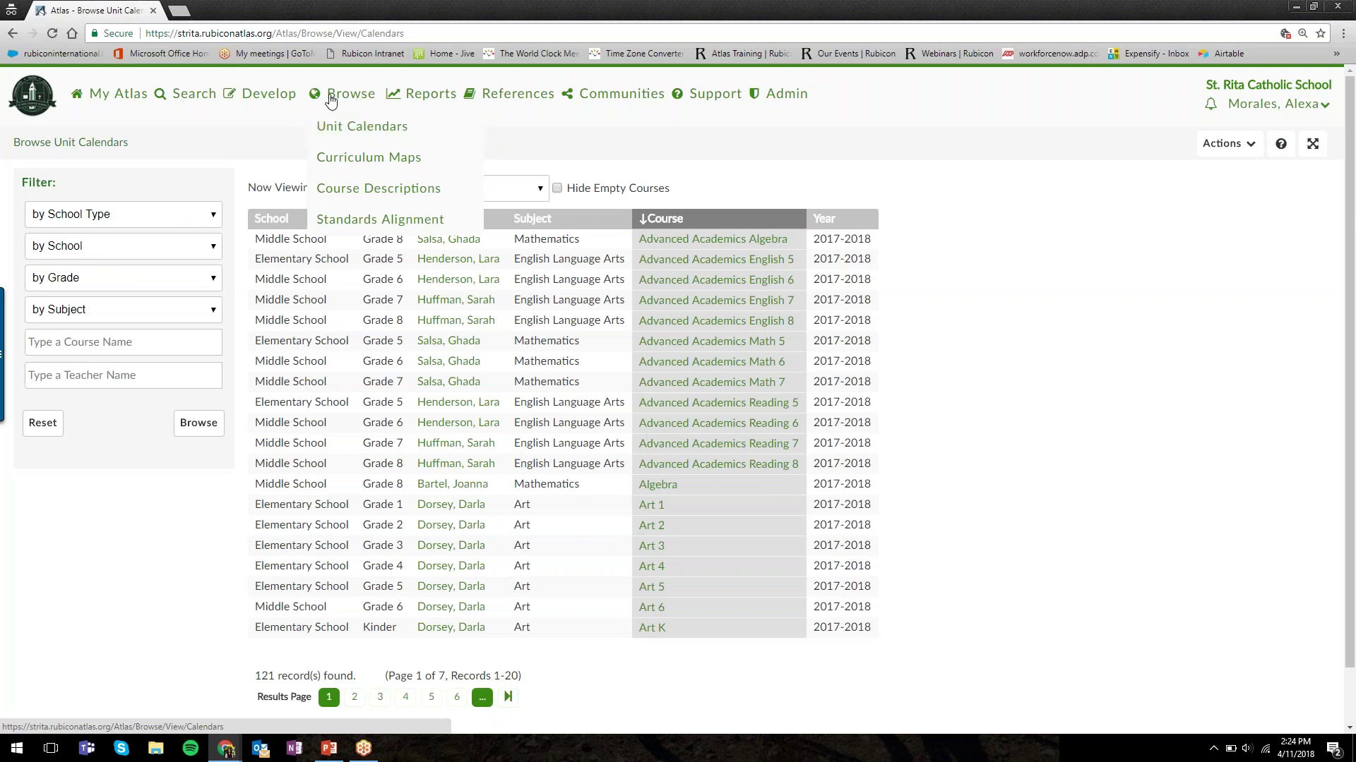
left_click(347, 128)
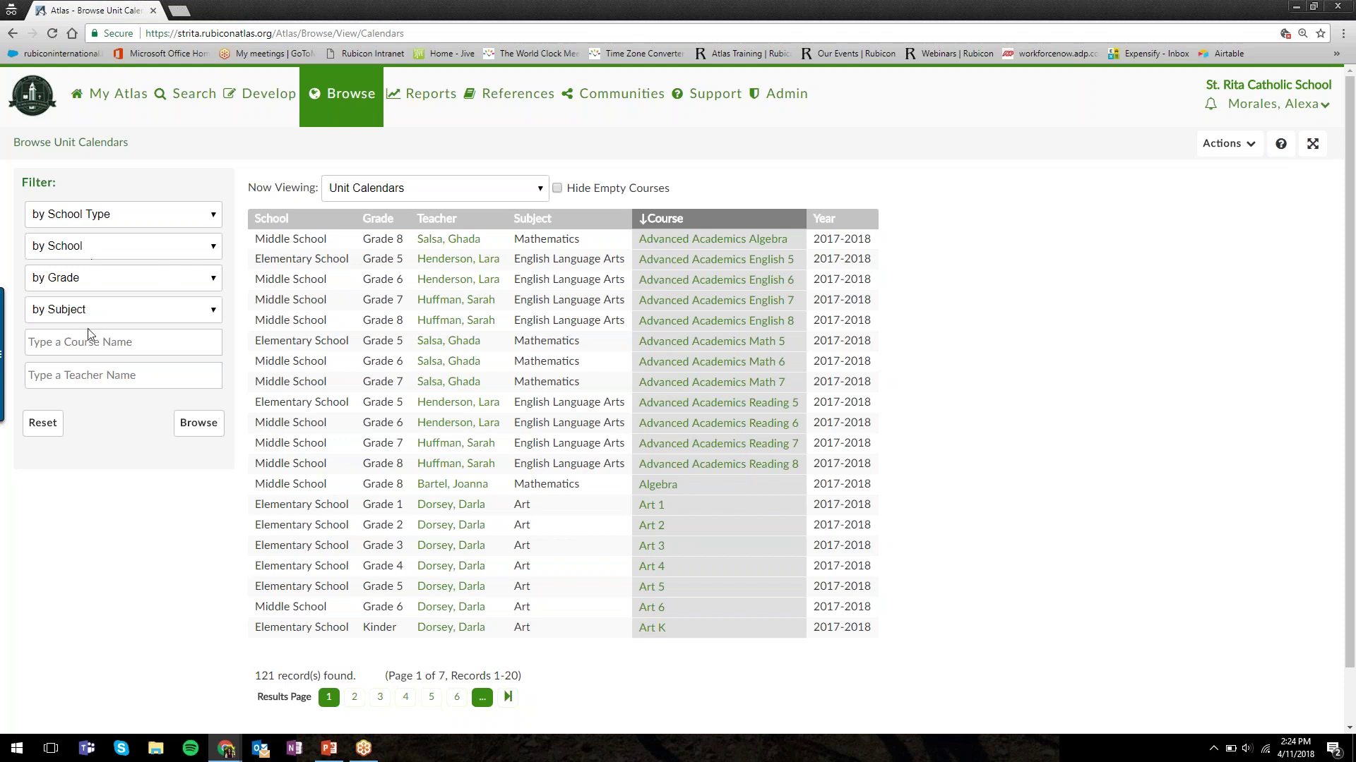
Step: Try a Grade 8 filter, then filter courses to English Language Arts and Middle School
left_click(213, 282)
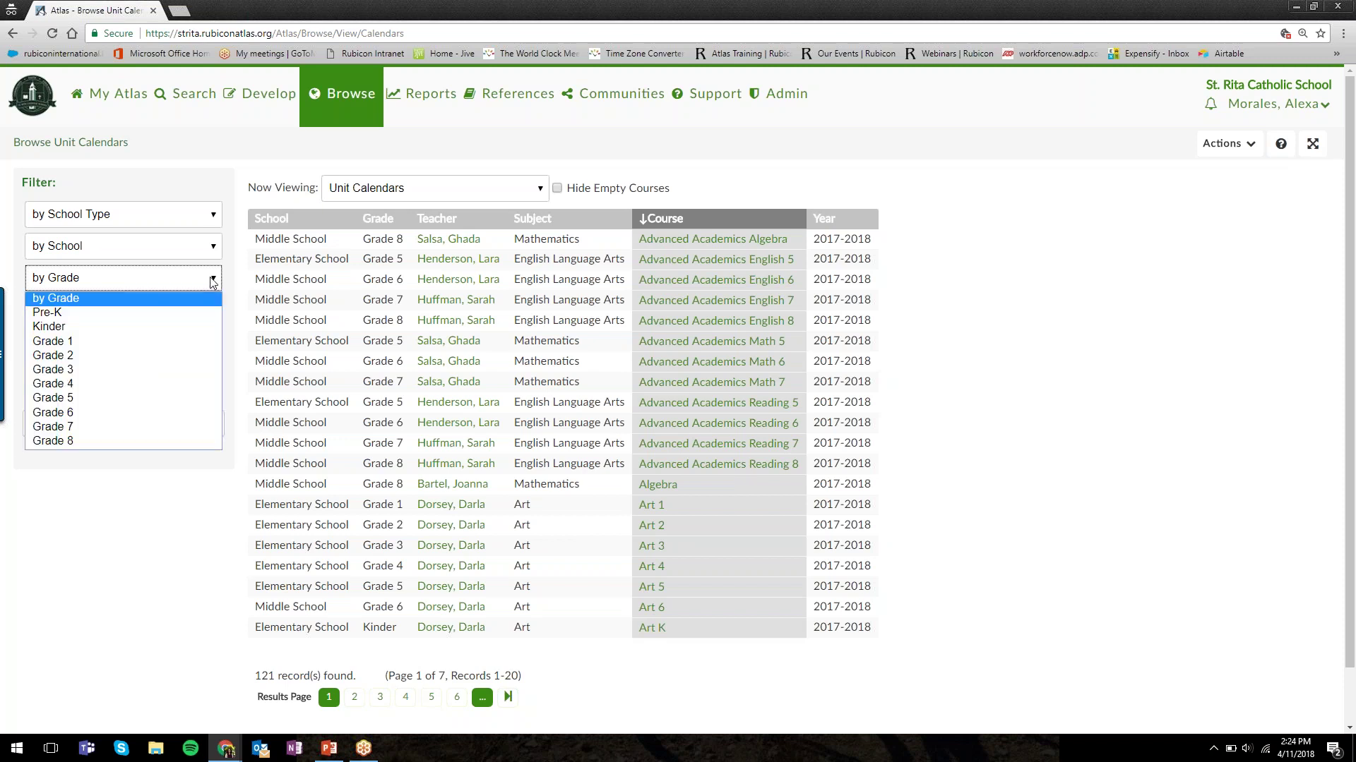
left_click(201, 443)
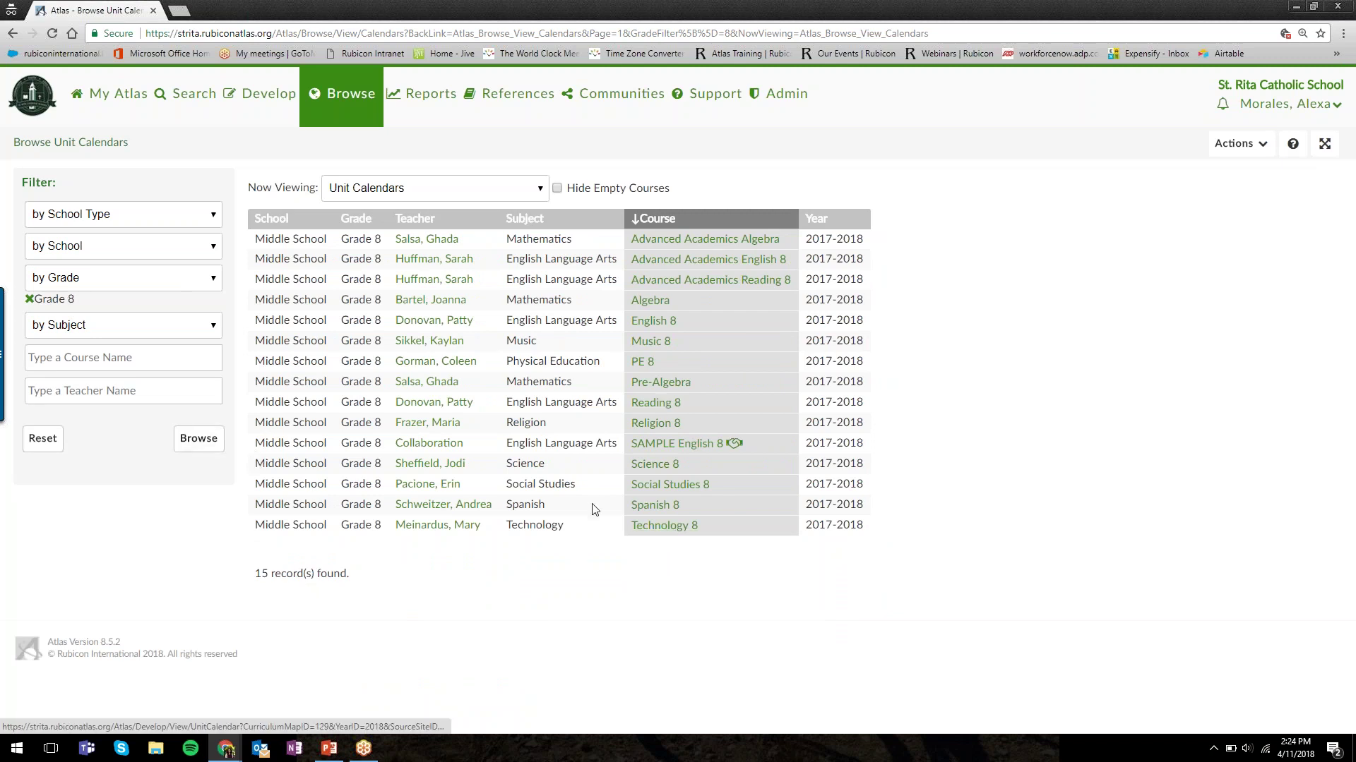
left_click(29, 299)
left_click(71, 310)
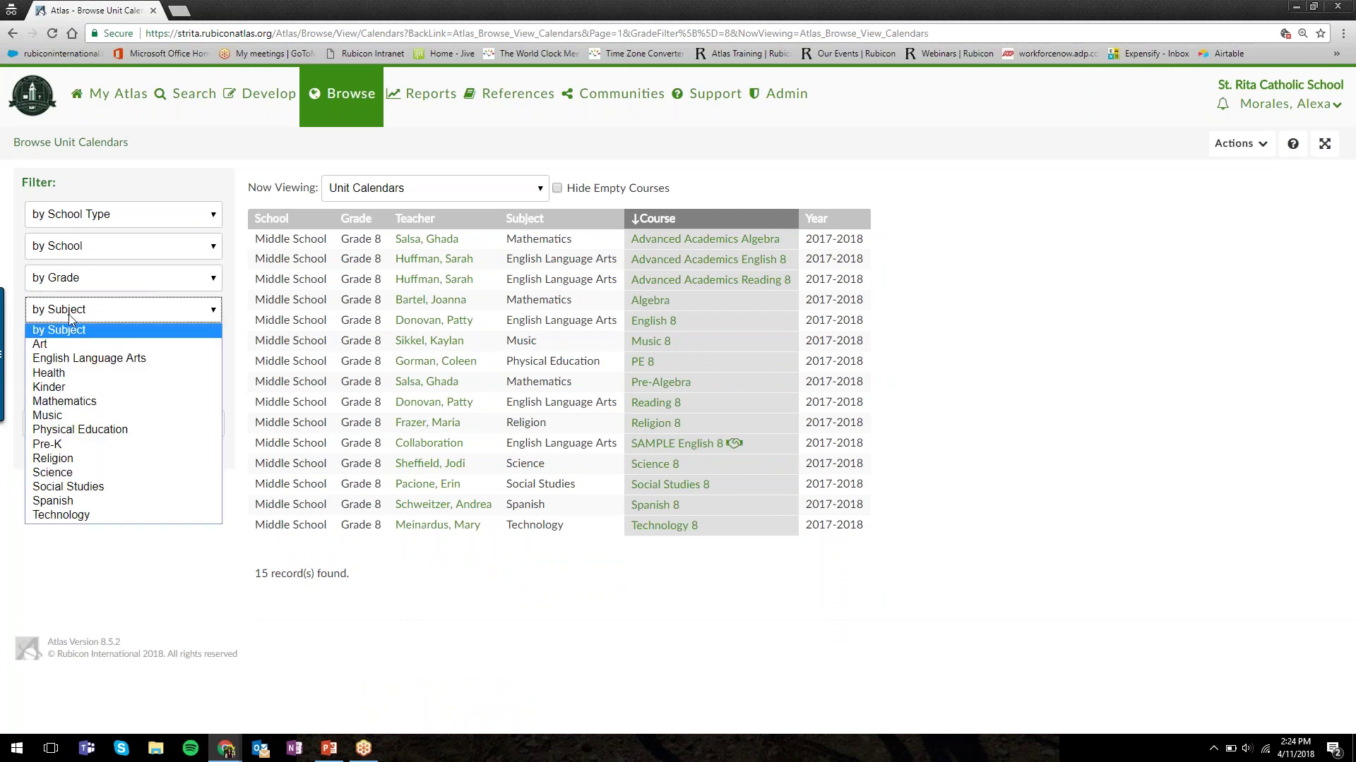
left_click(106, 357)
left_click(94, 254)
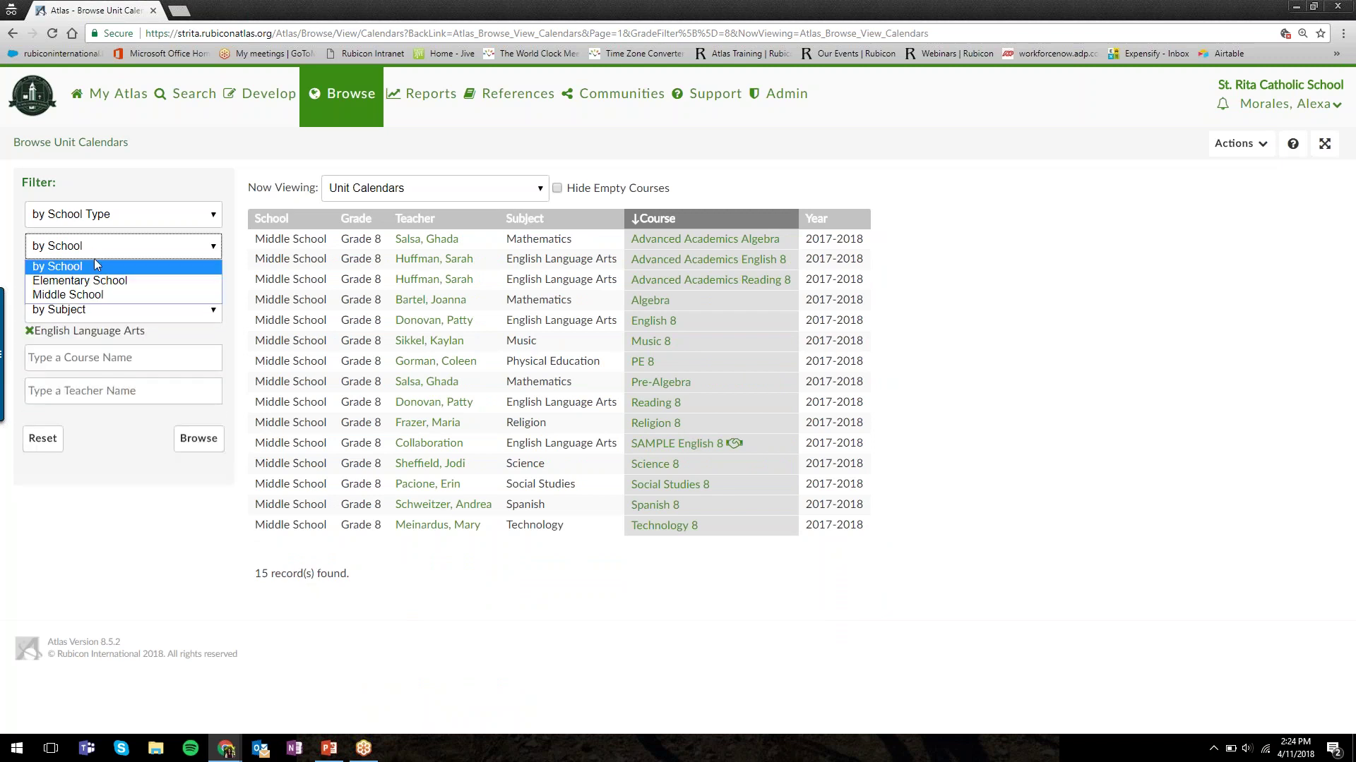
left_click(97, 295)
left_click(196, 456)
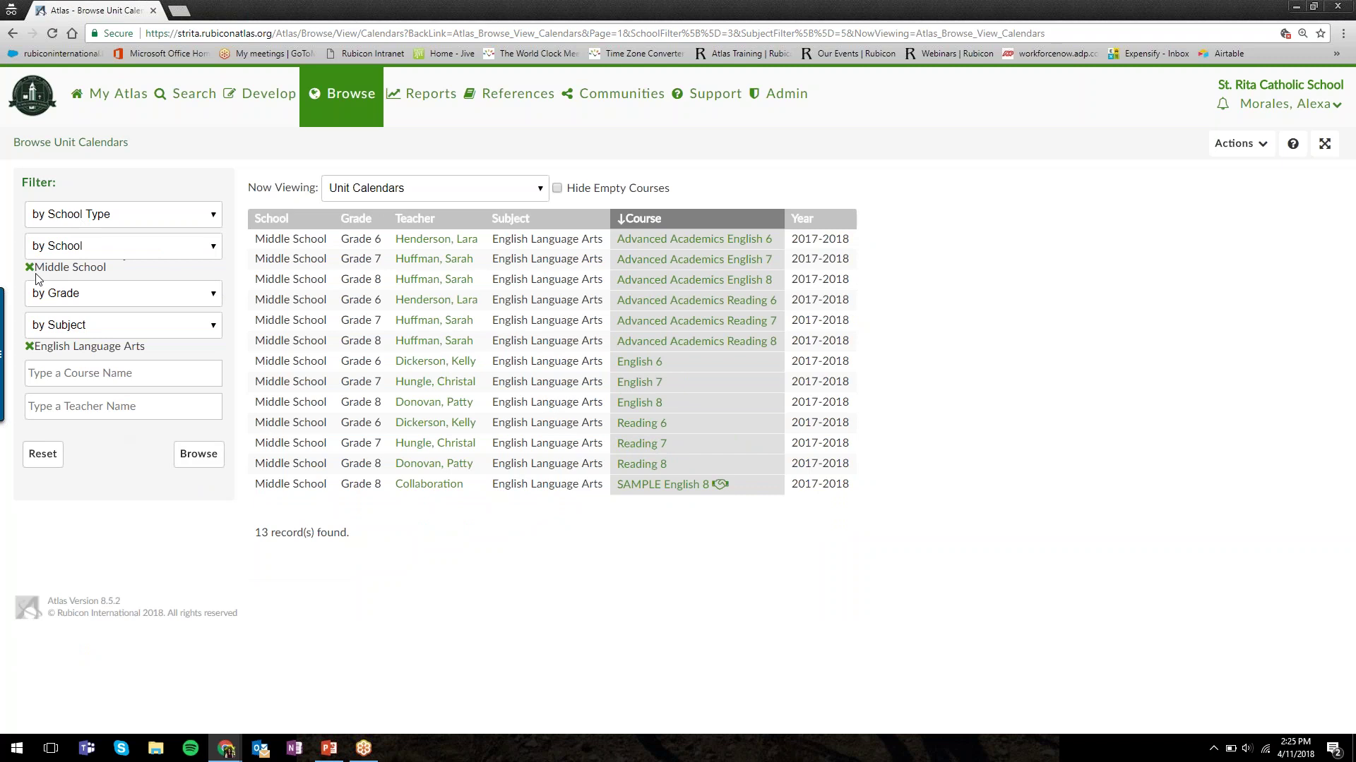
Step: Remove the Middle School and English Language Arts filters and try the course and teacher name fields
left_click(29, 268)
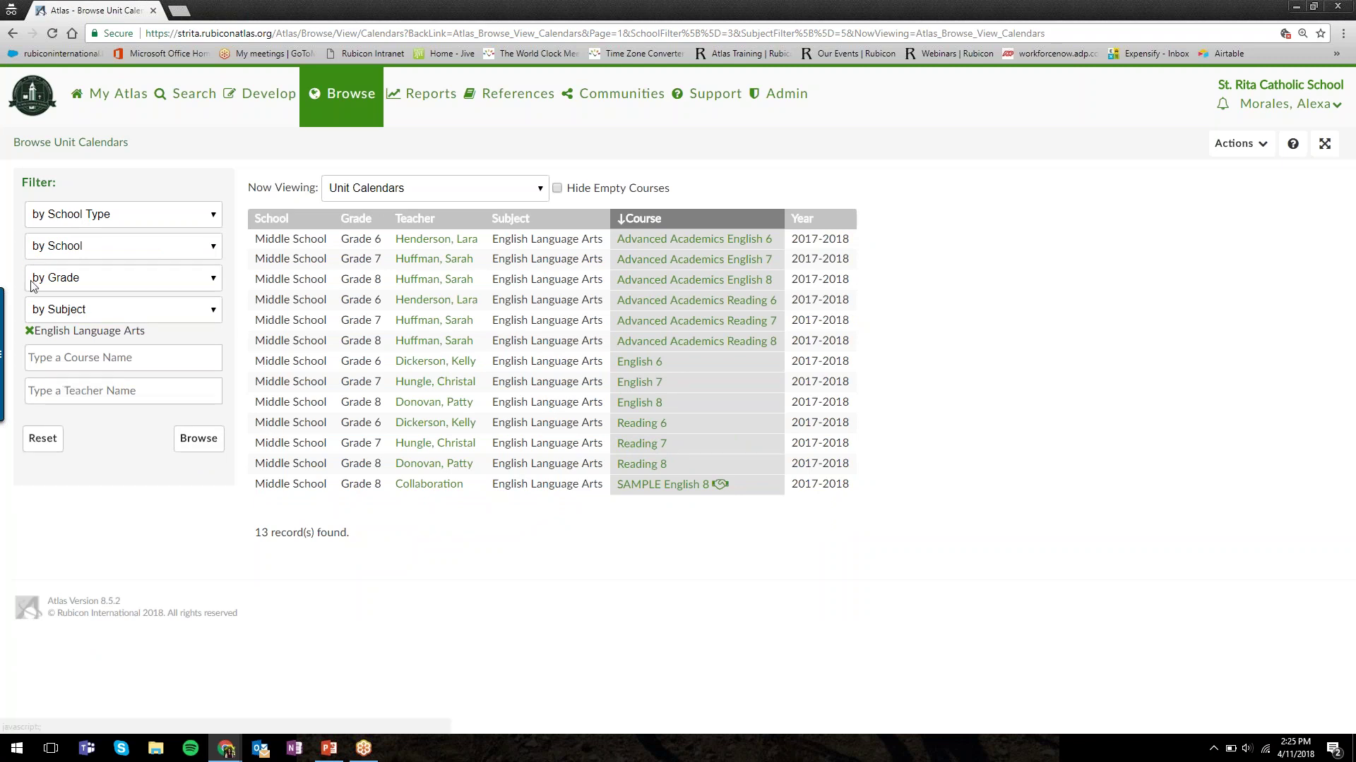
left_click(28, 332)
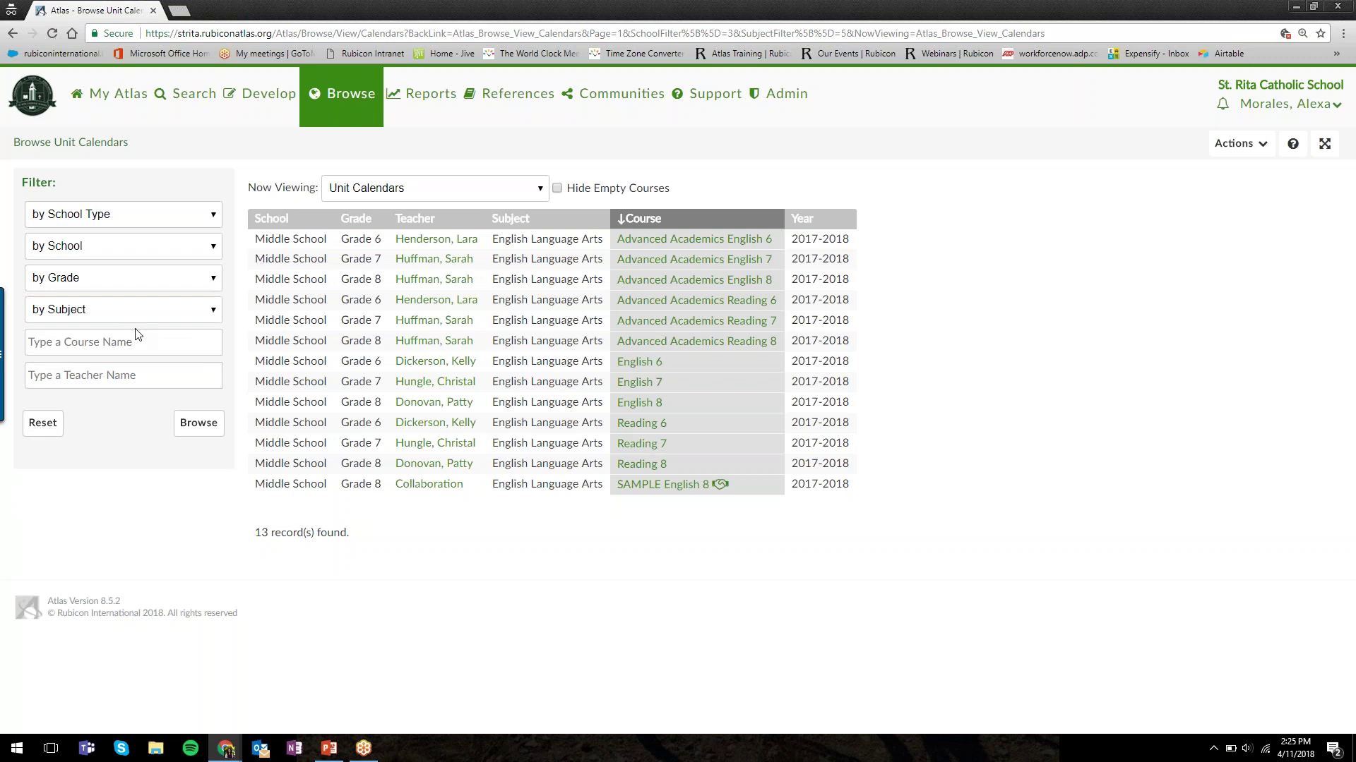
left_click(66, 349)
left_click(65, 375)
Step: Enable Hide Empty Courses, then open Social Studies 3's unit calendar
left_click(557, 187)
left_click_drag(561, 188, 586, 192)
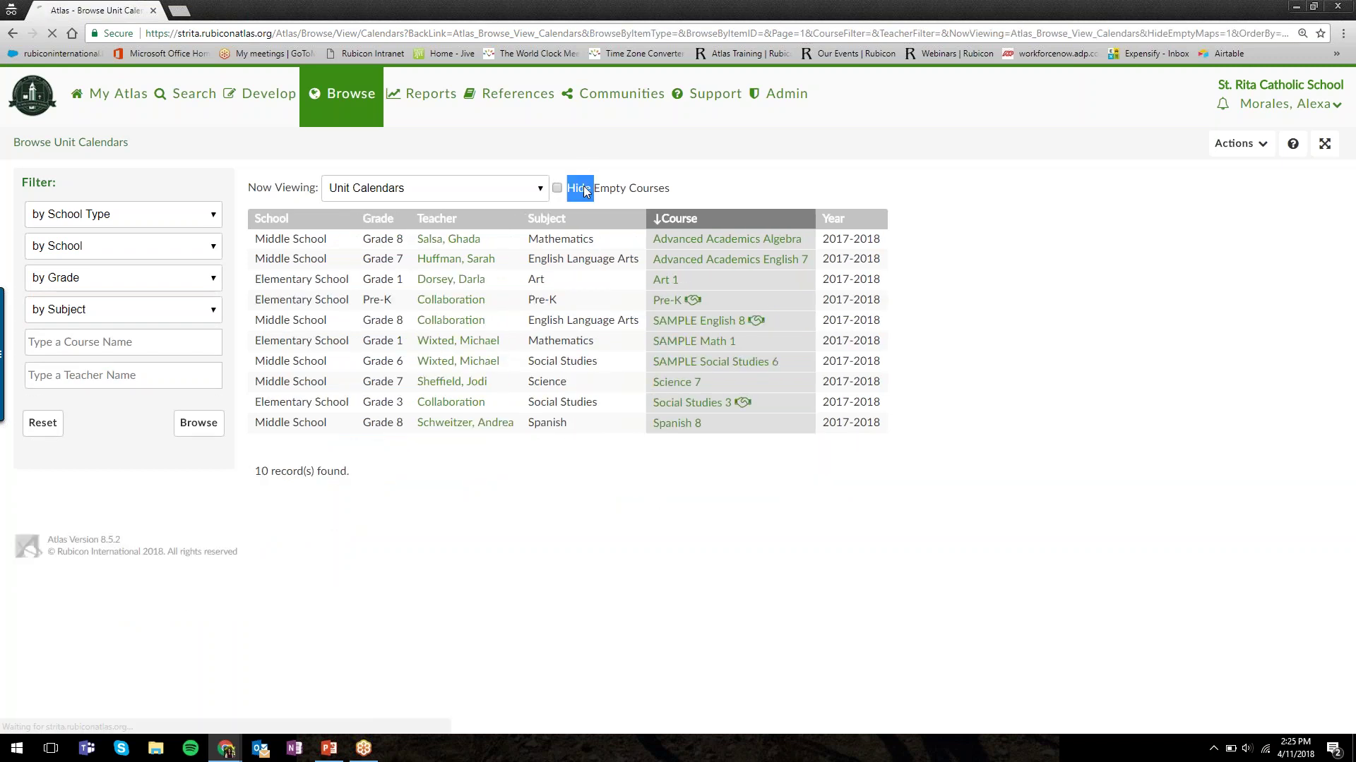
triple_click(651, 189)
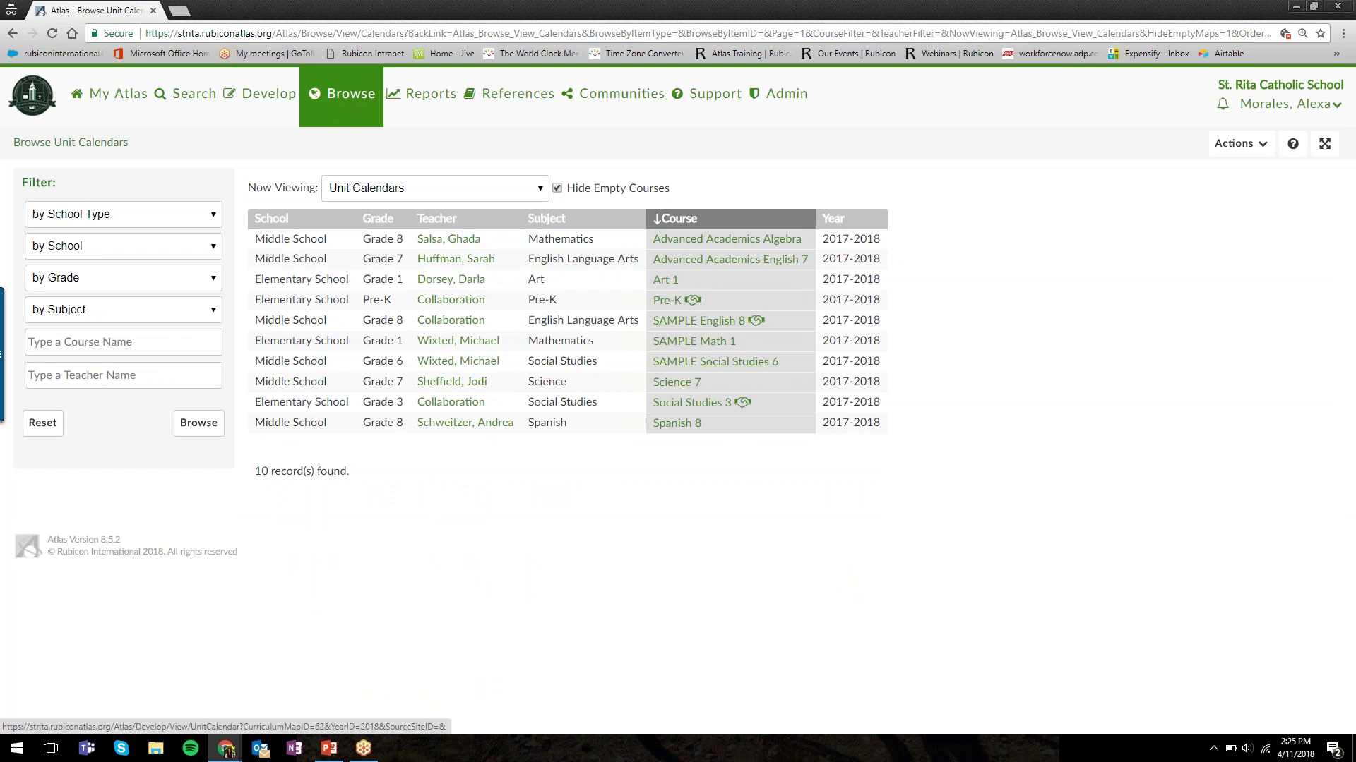
left_click(675, 404)
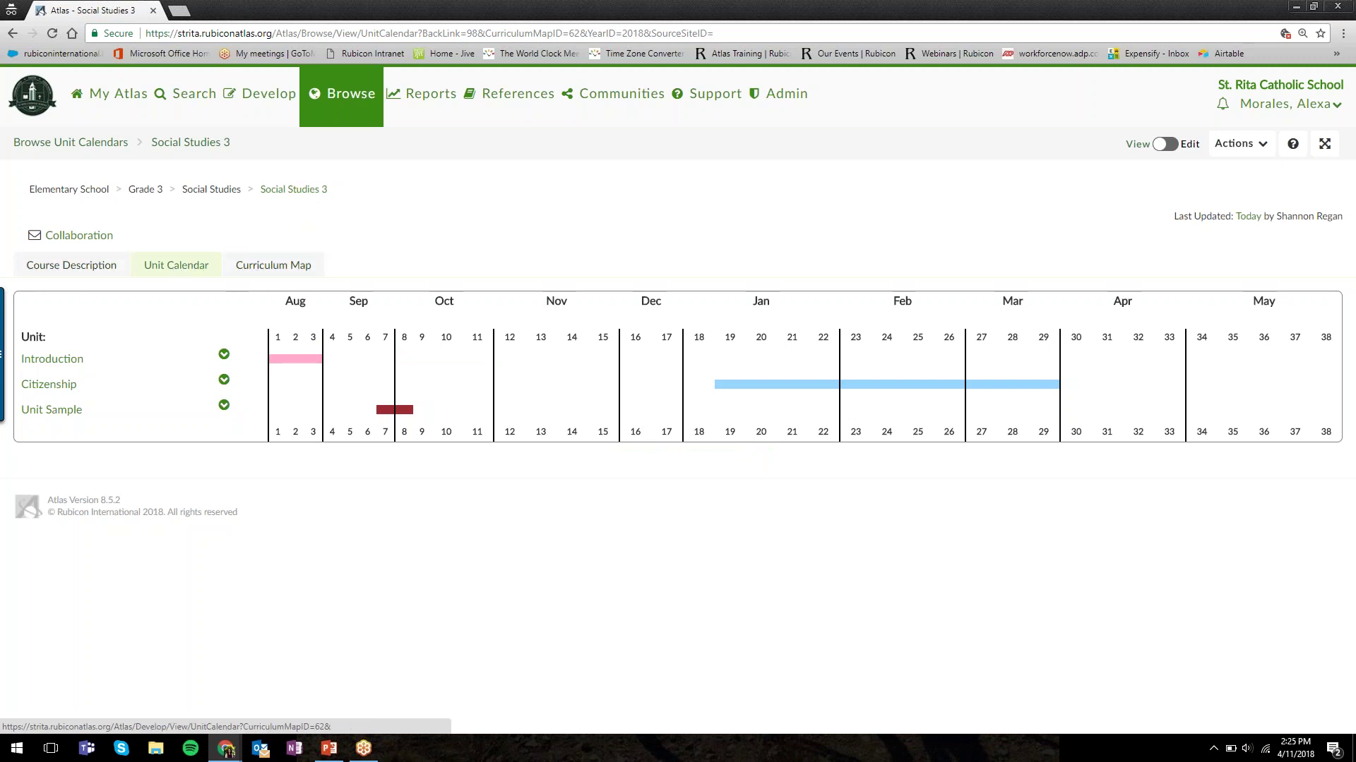
Step: Open and scroll through the Introduction unit, then go to Browse > Unit Calendars
left_click(273, 264)
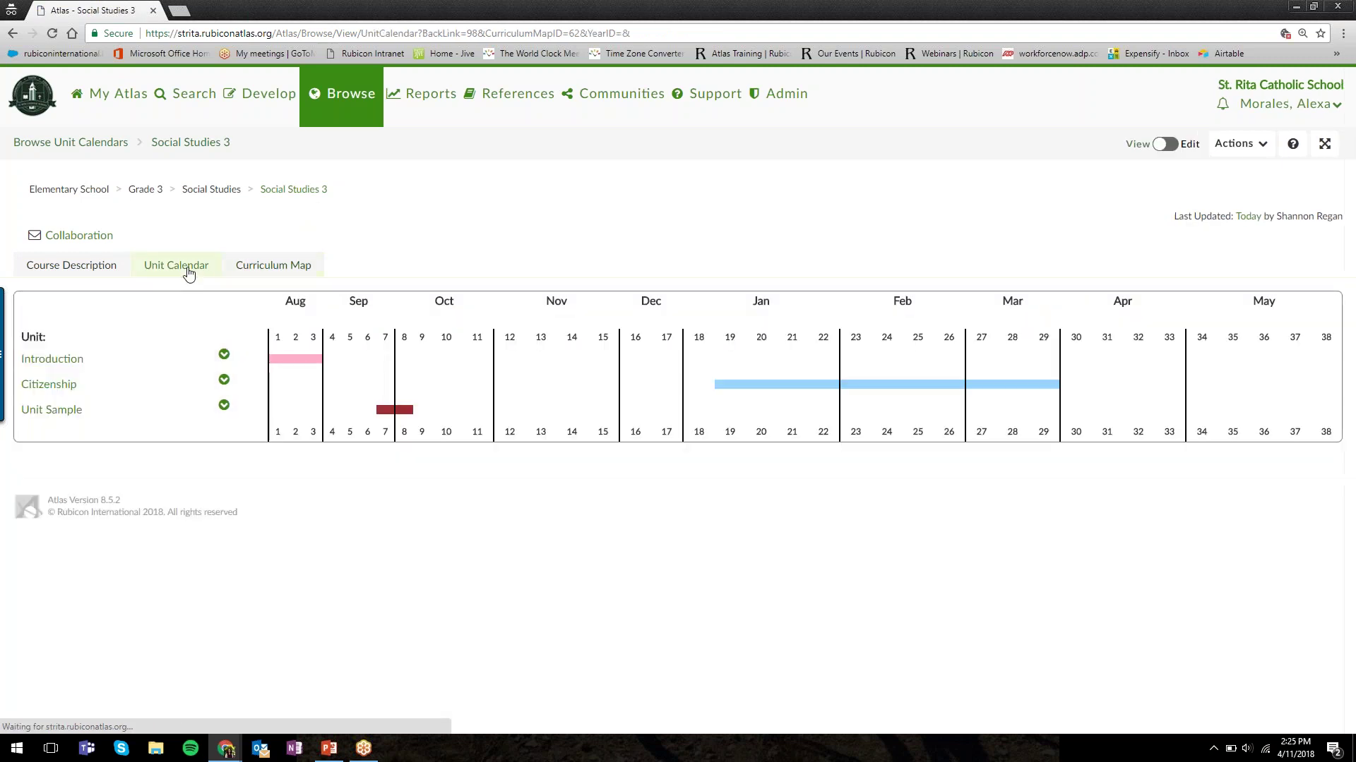
left_click(73, 360)
scroll(503, 344, "down", 2)
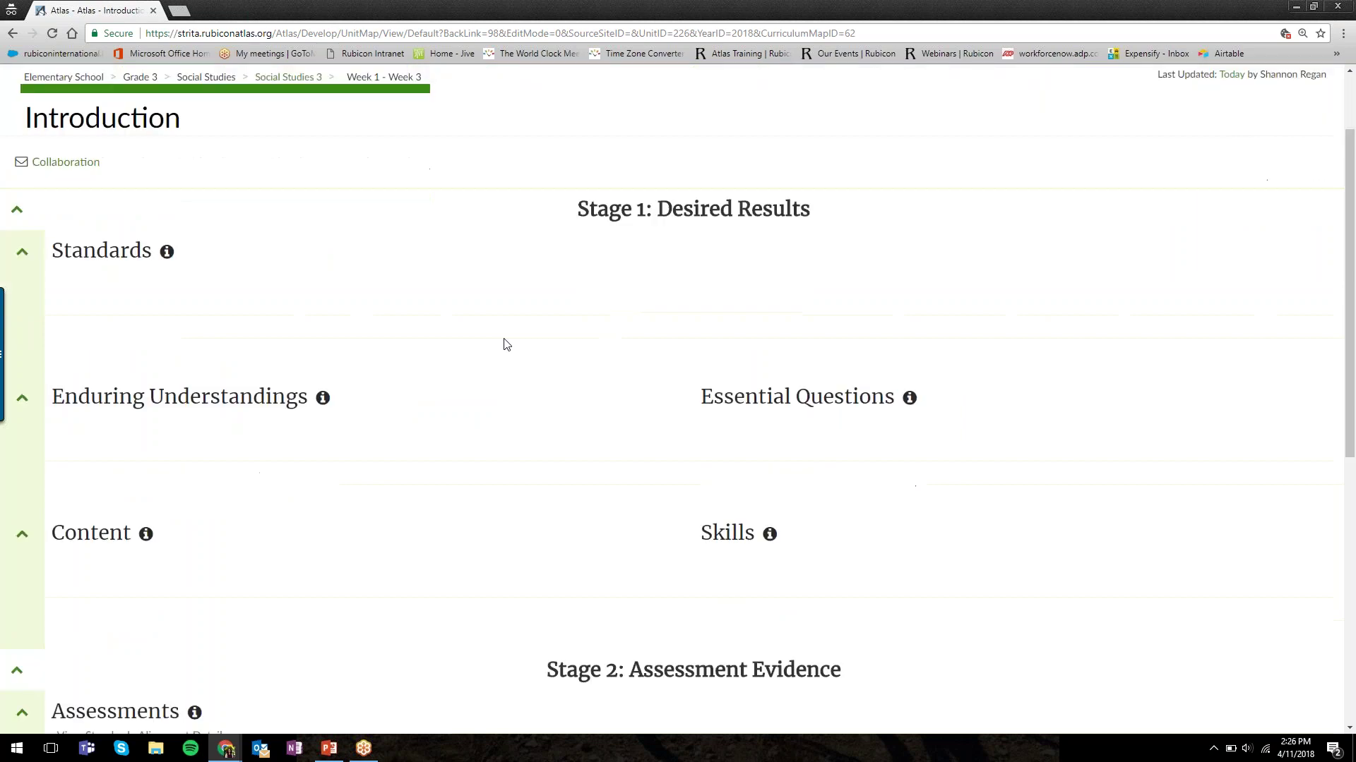
scroll(503, 345, "down", 8)
scroll(506, 342, "up", 10)
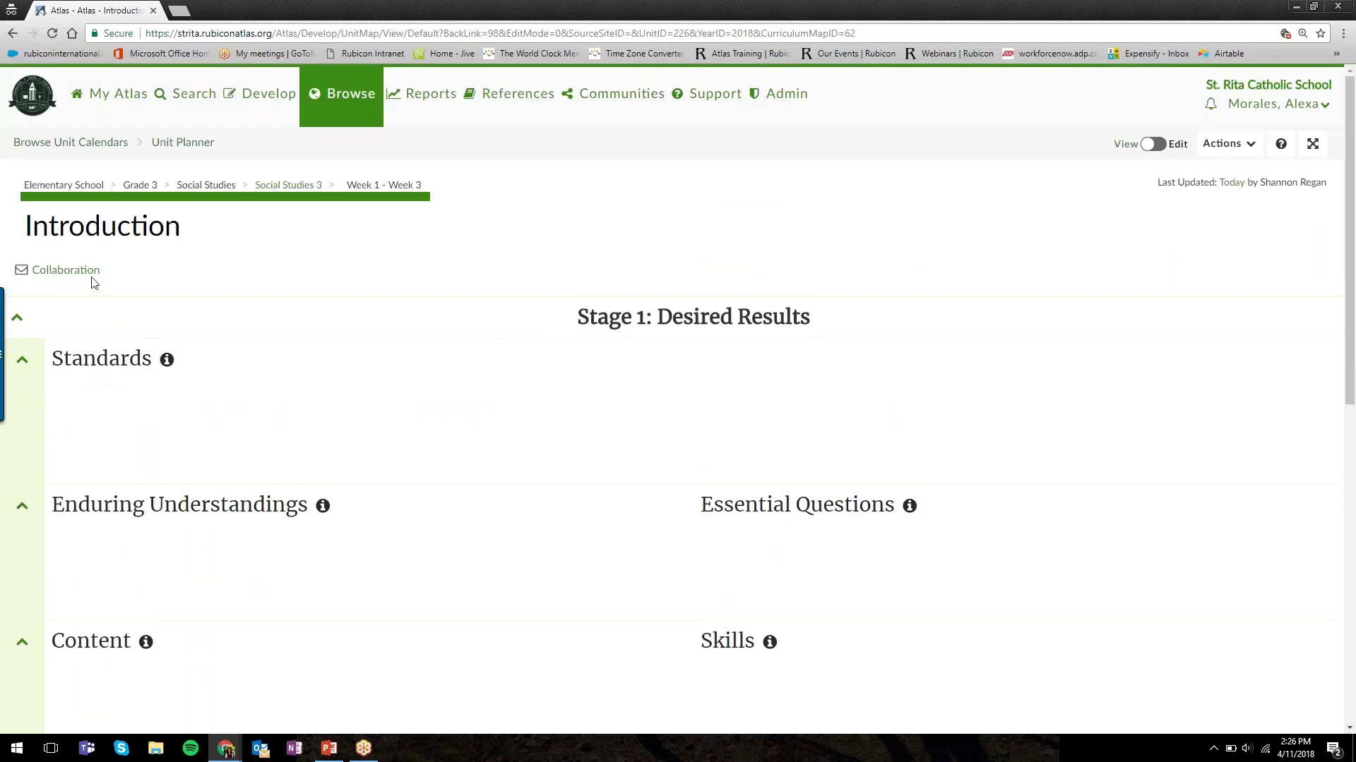
mouse_move(94, 273)
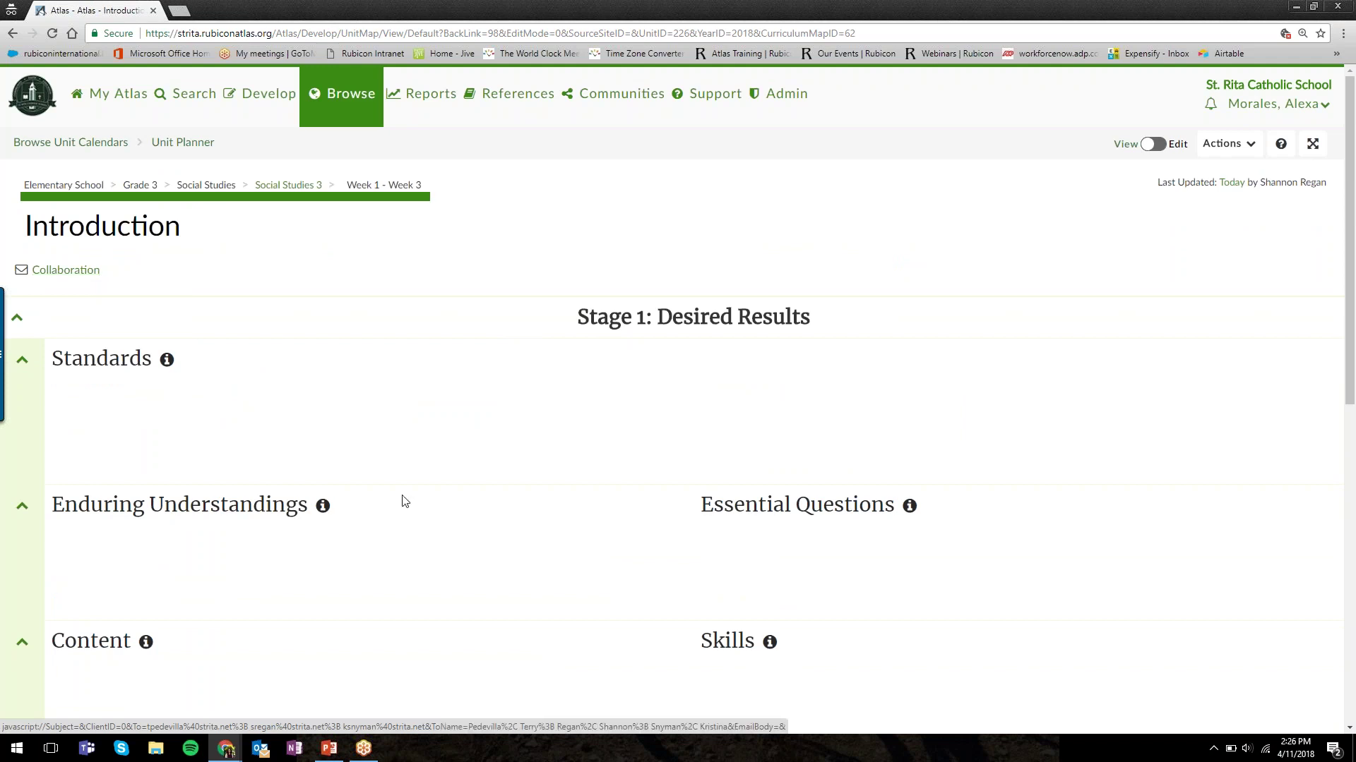
scroll(226, 412, "down", 2)
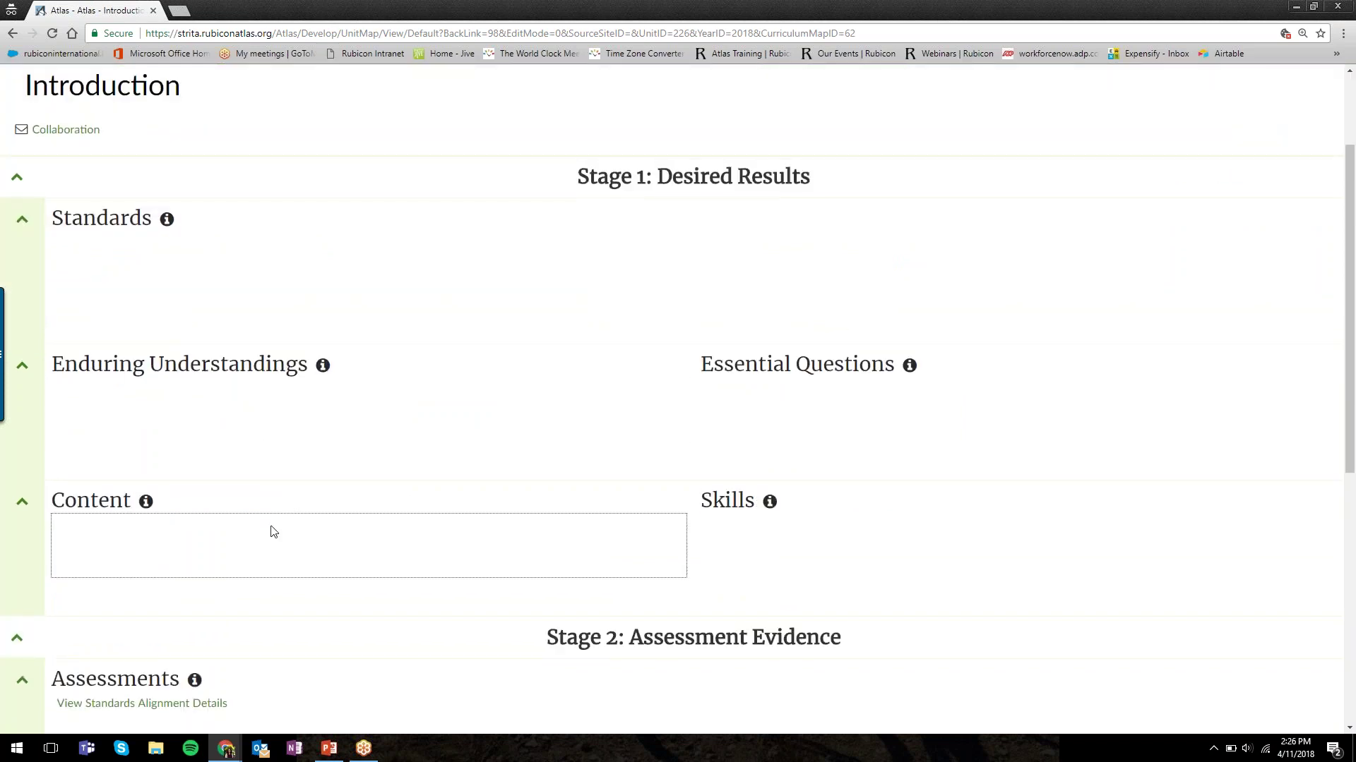
scroll(268, 529, "up", 2)
mouse_move(346, 93)
left_click(343, 141)
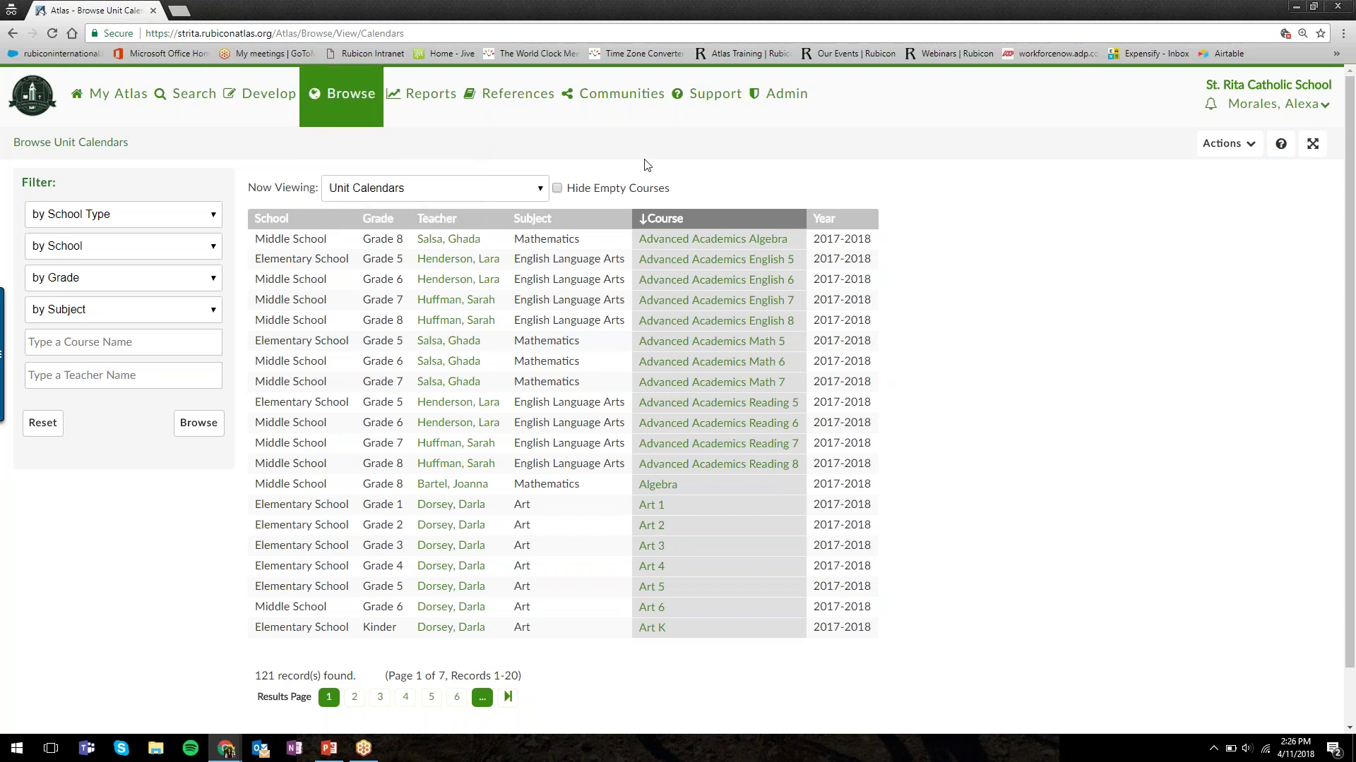
Step: Open the Exemplar Sites page from the Communities menu
mouse_move(344, 95)
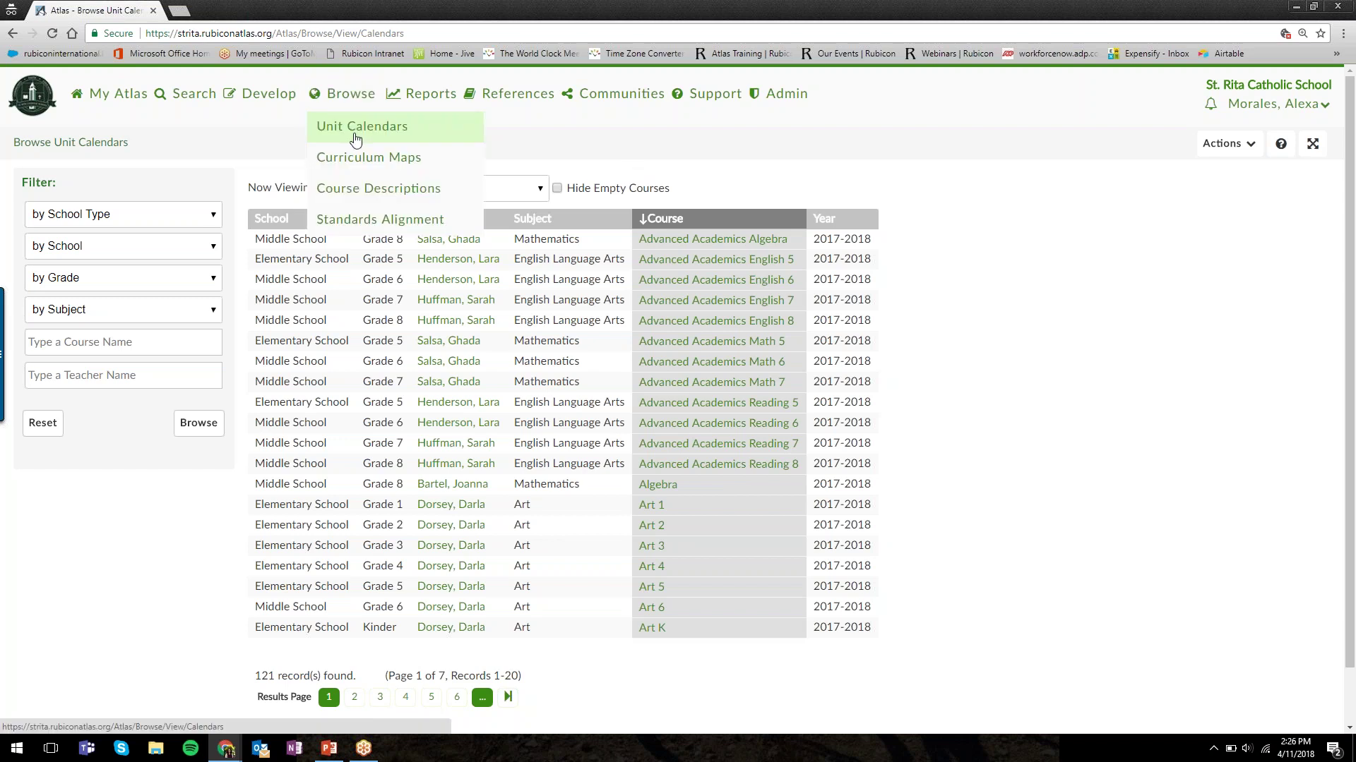
mouse_move(621, 95)
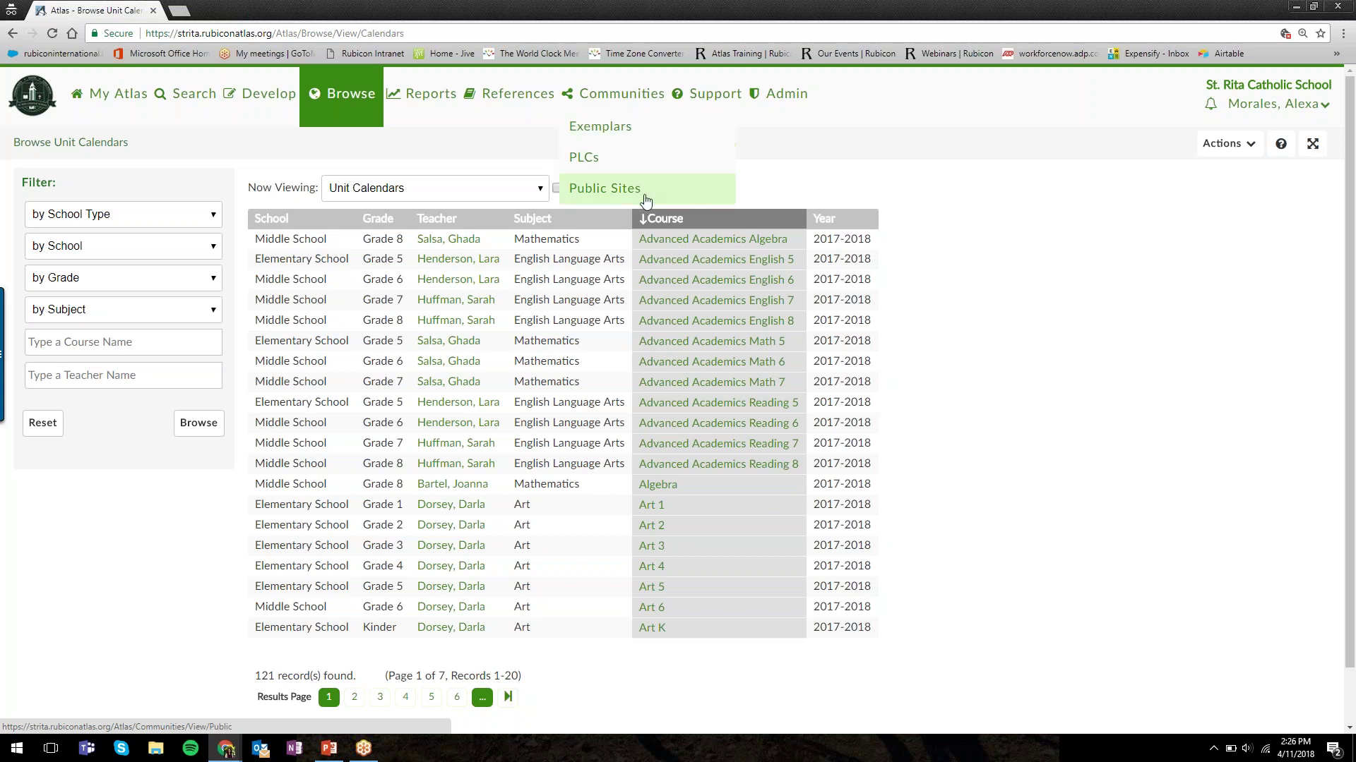
right_click(642, 137)
left_click(640, 133)
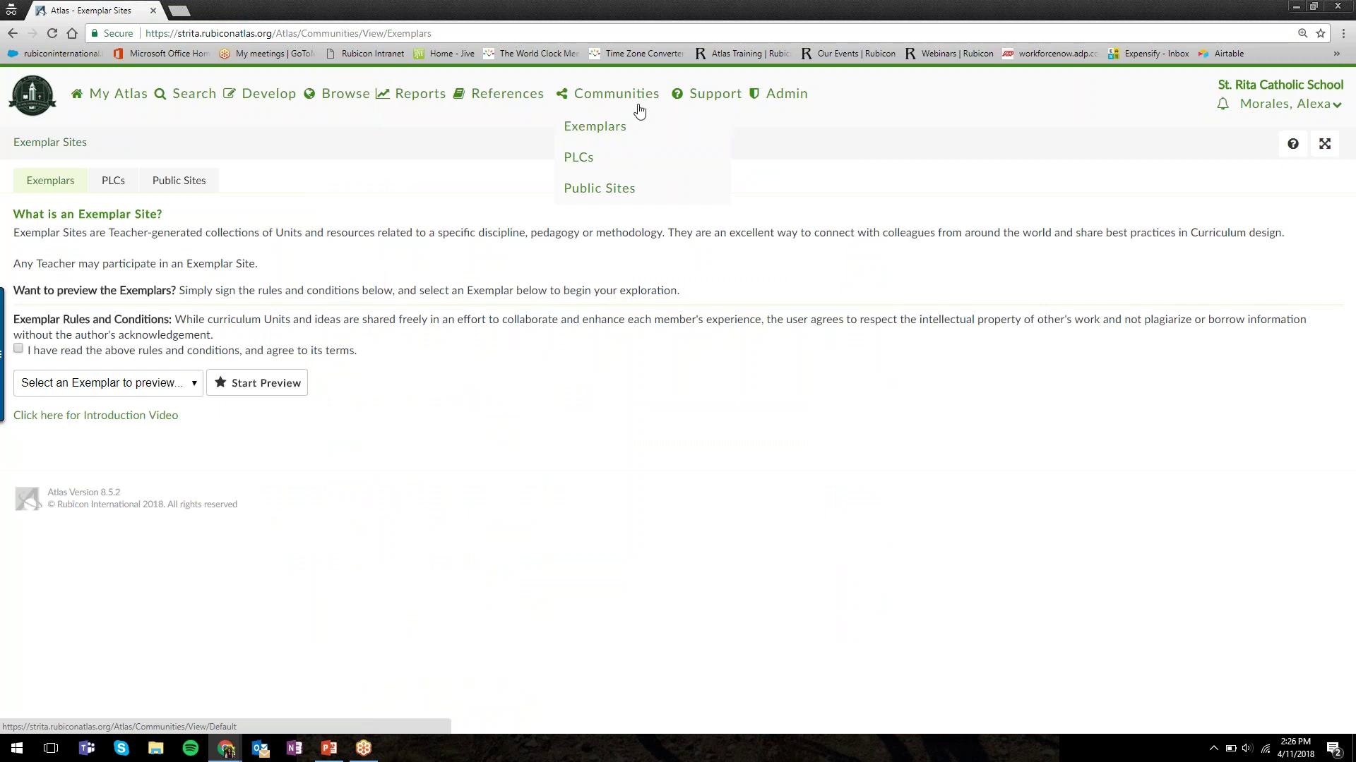
Step: Open Communities Public Sites and scroll through the schools and districts listed
left_click(637, 191)
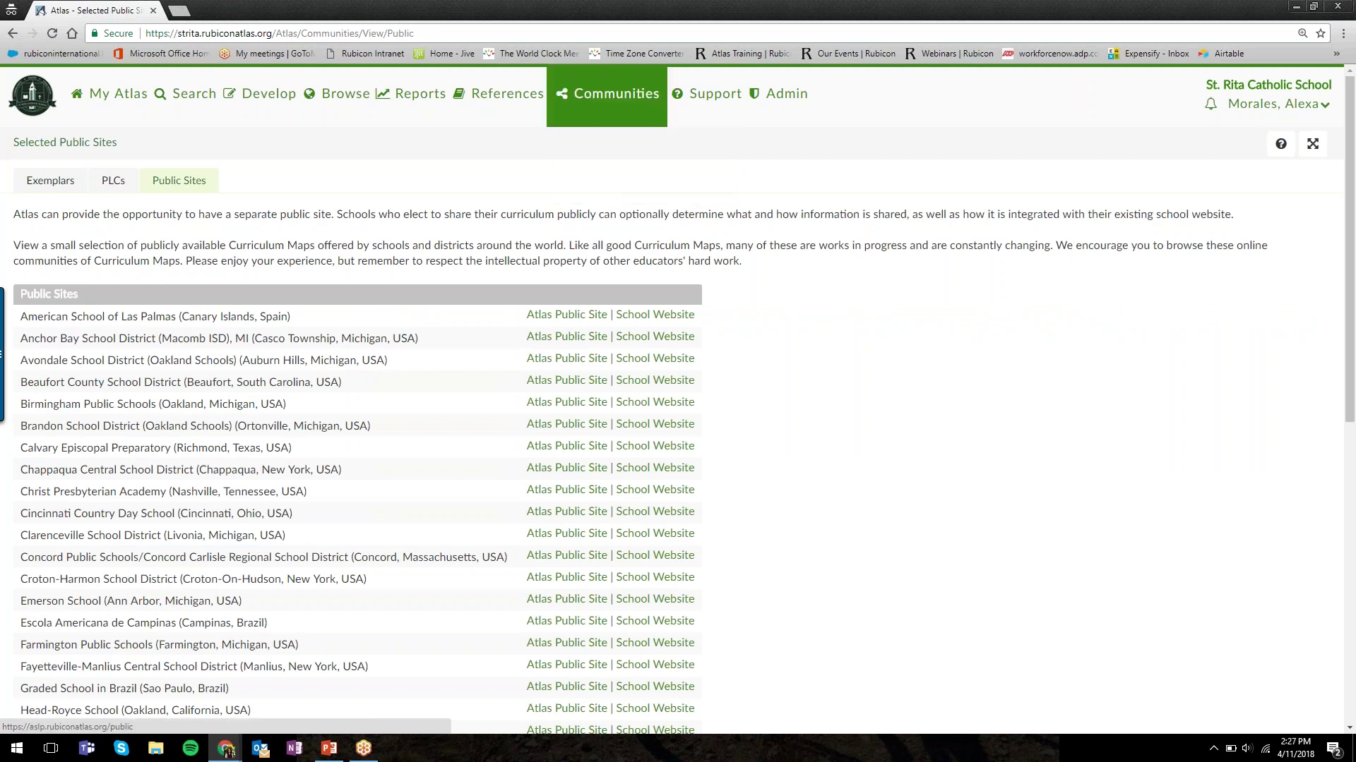
scroll(678, 395, "down", 6)
scroll(476, 448, "down", 2)
scroll(475, 448, "up", 8)
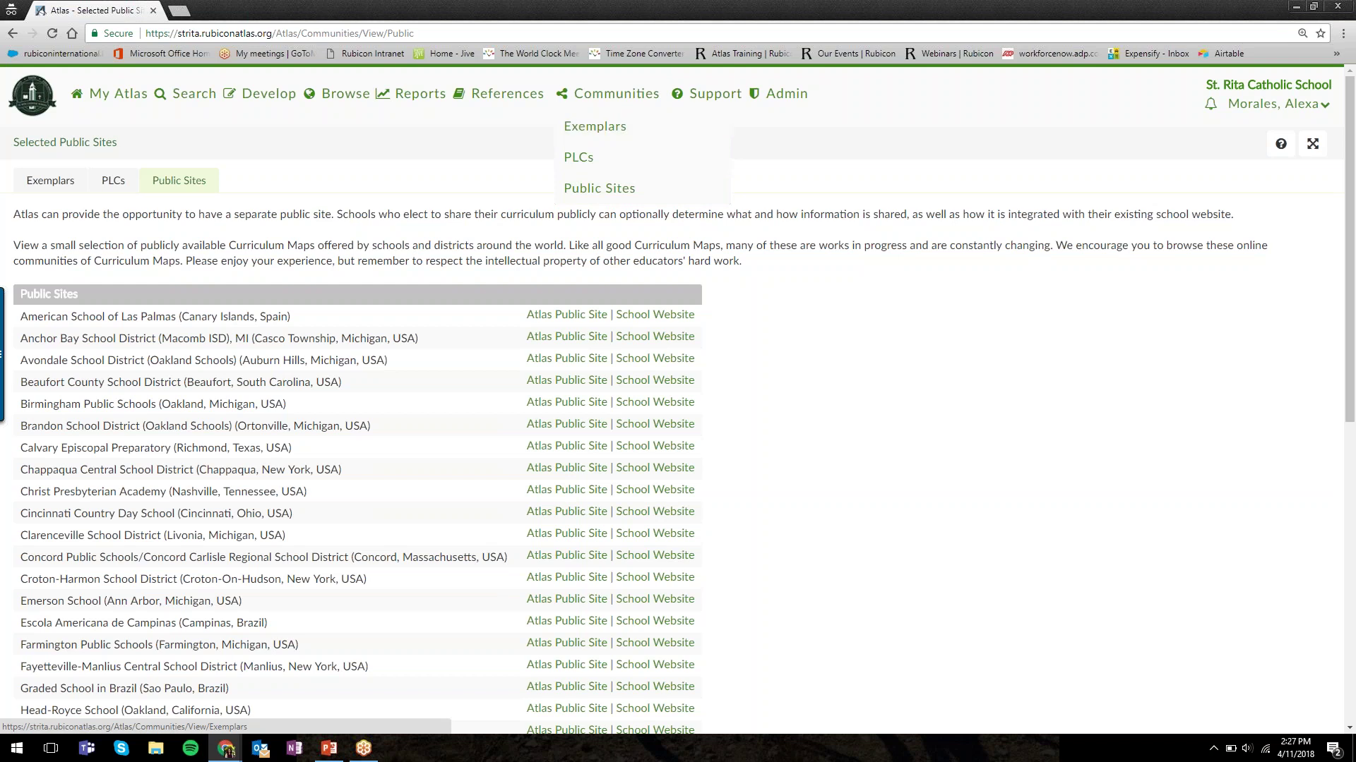
mouse_move(718, 106)
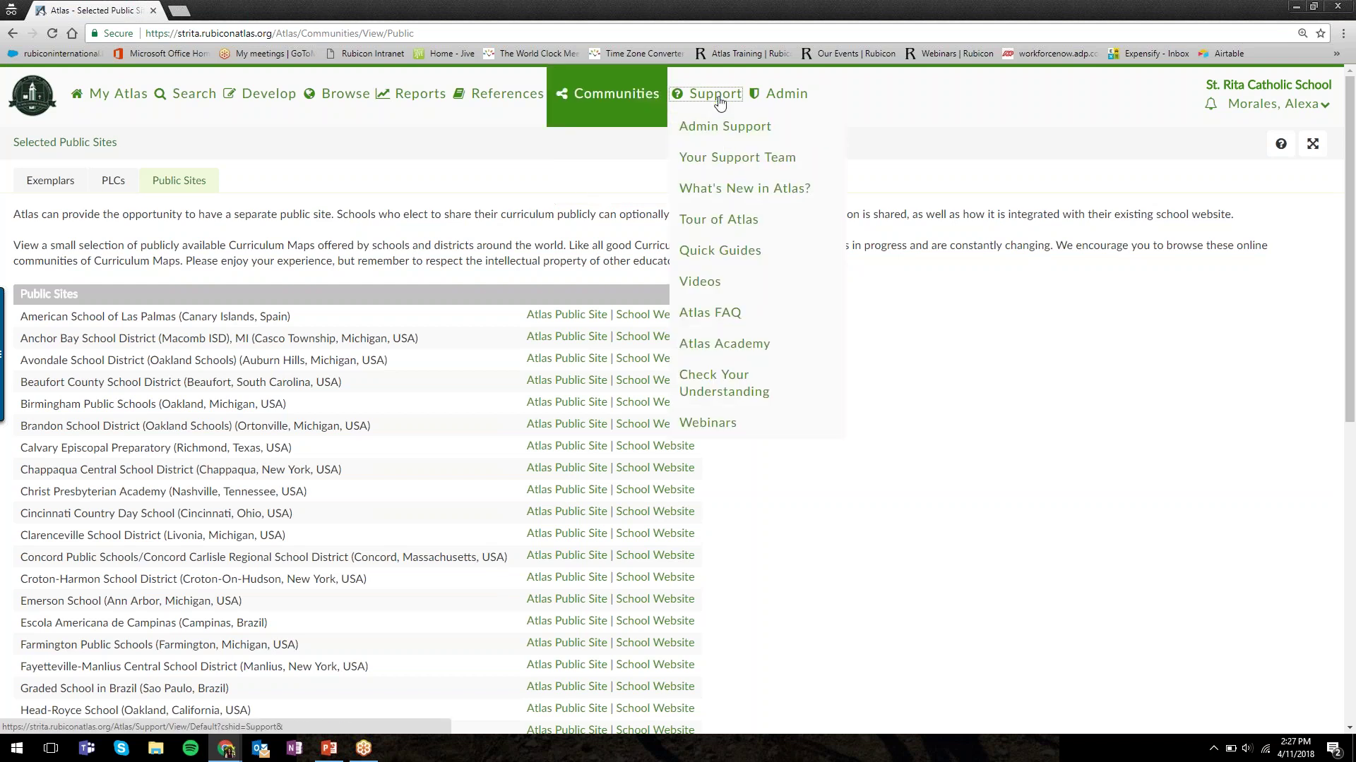
Step: Open Atlas Support and scroll through its Start, Develop, View & Analyze and Connect topics
left_click(717, 98)
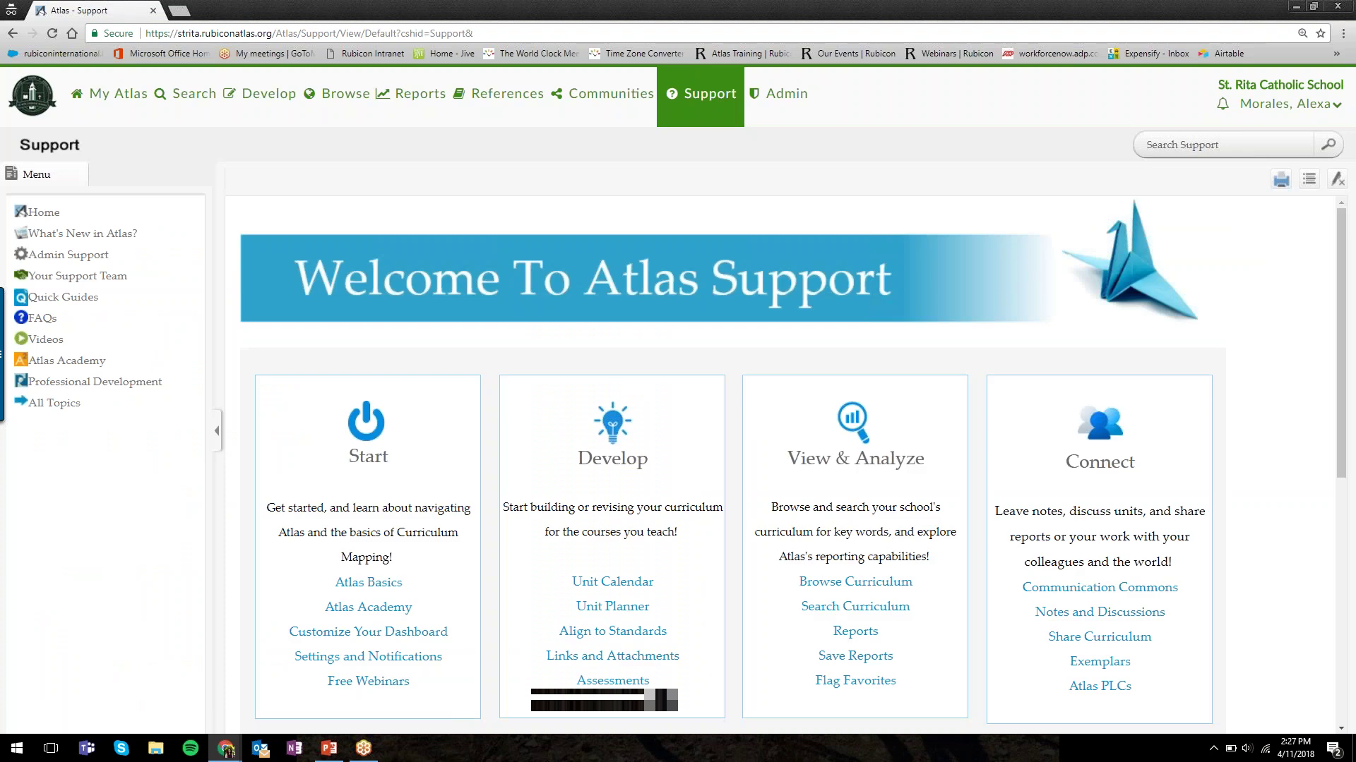
mouse_move(720, 106)
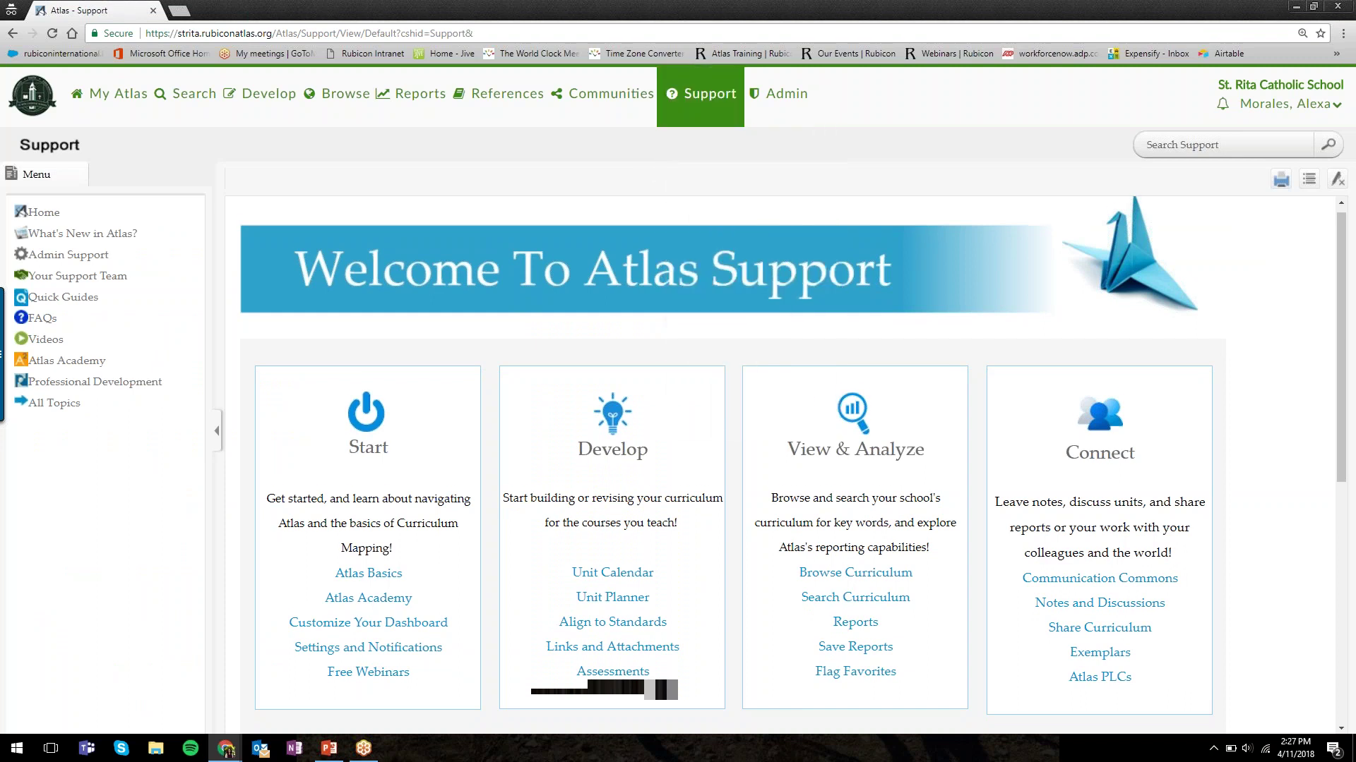
scroll(793, 456, "down", 1)
scroll(365, 378, "down", 1)
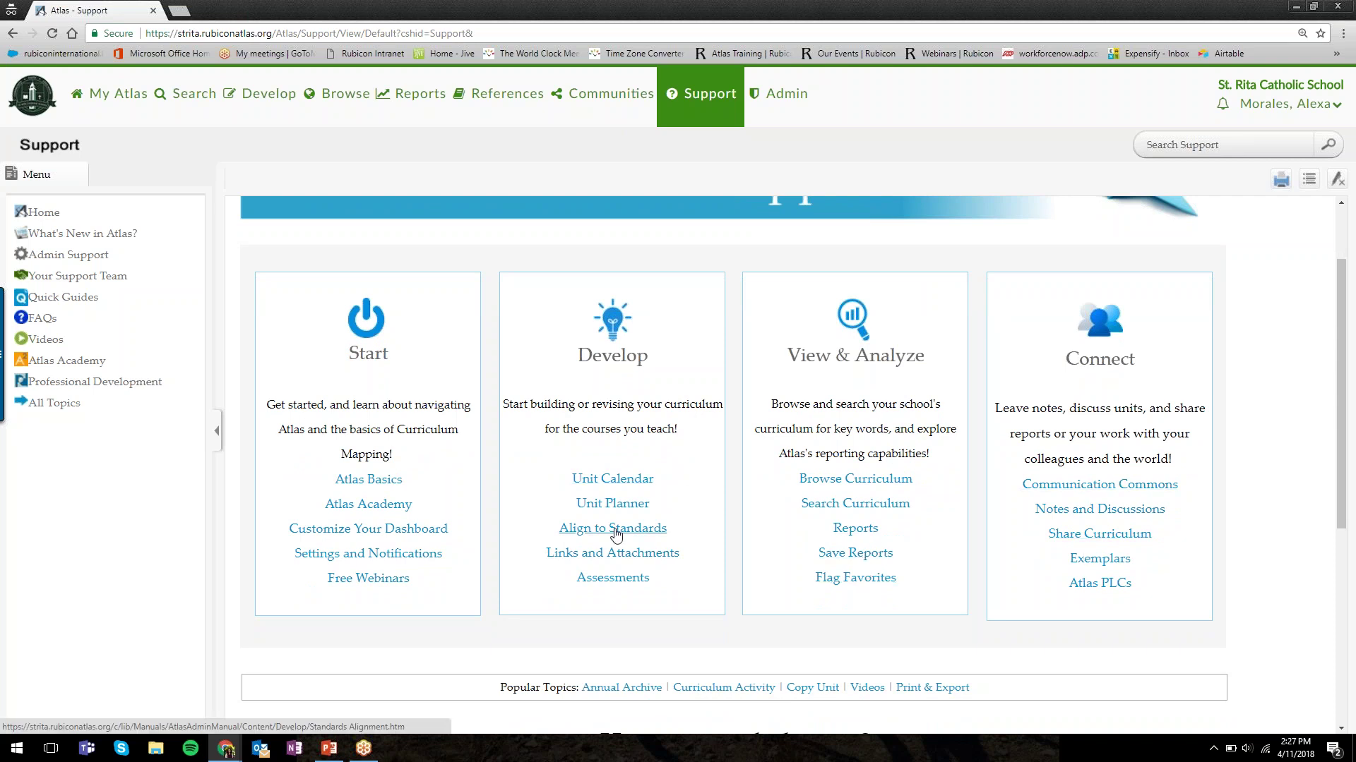
Step: Open the Align to Standards help article and scroll down through it
left_click(615, 535)
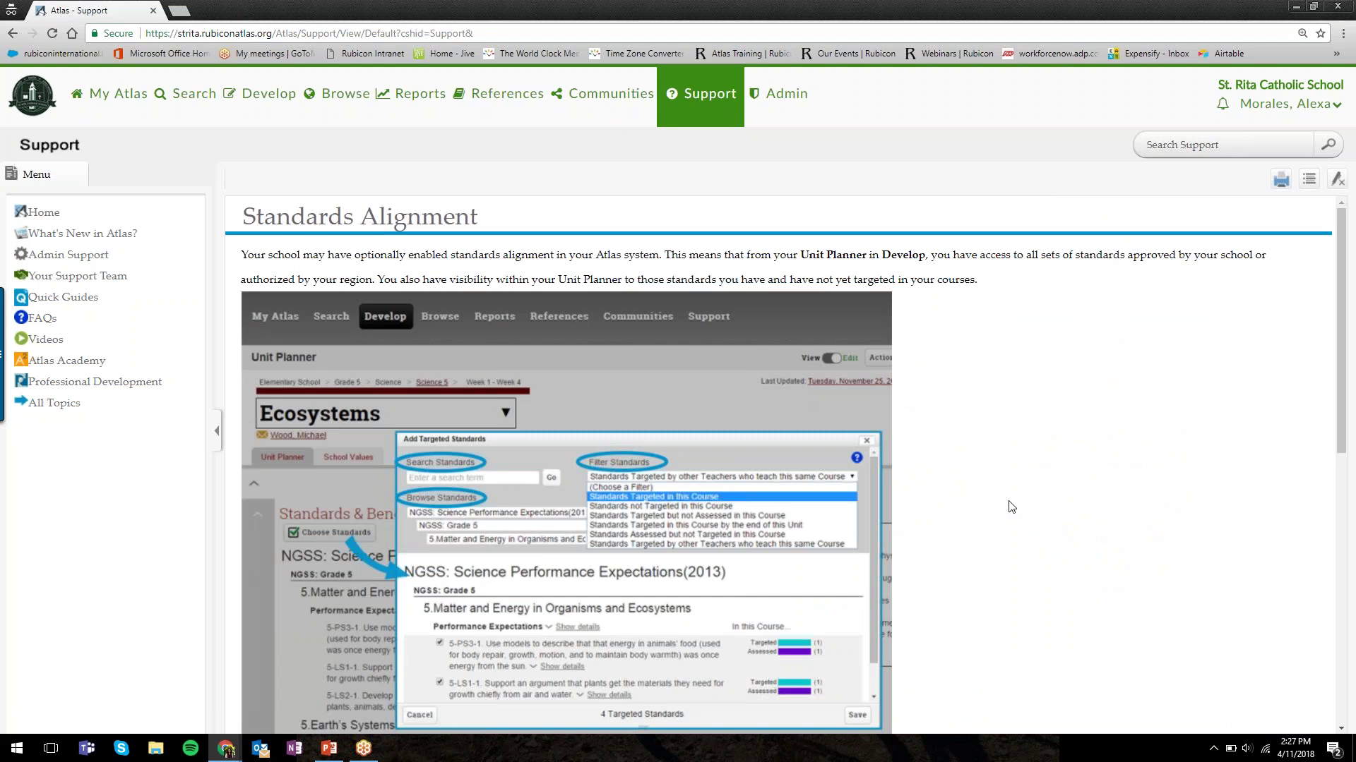
scroll(1011, 507, "down", 3)
scroll(1011, 506, "up", 1)
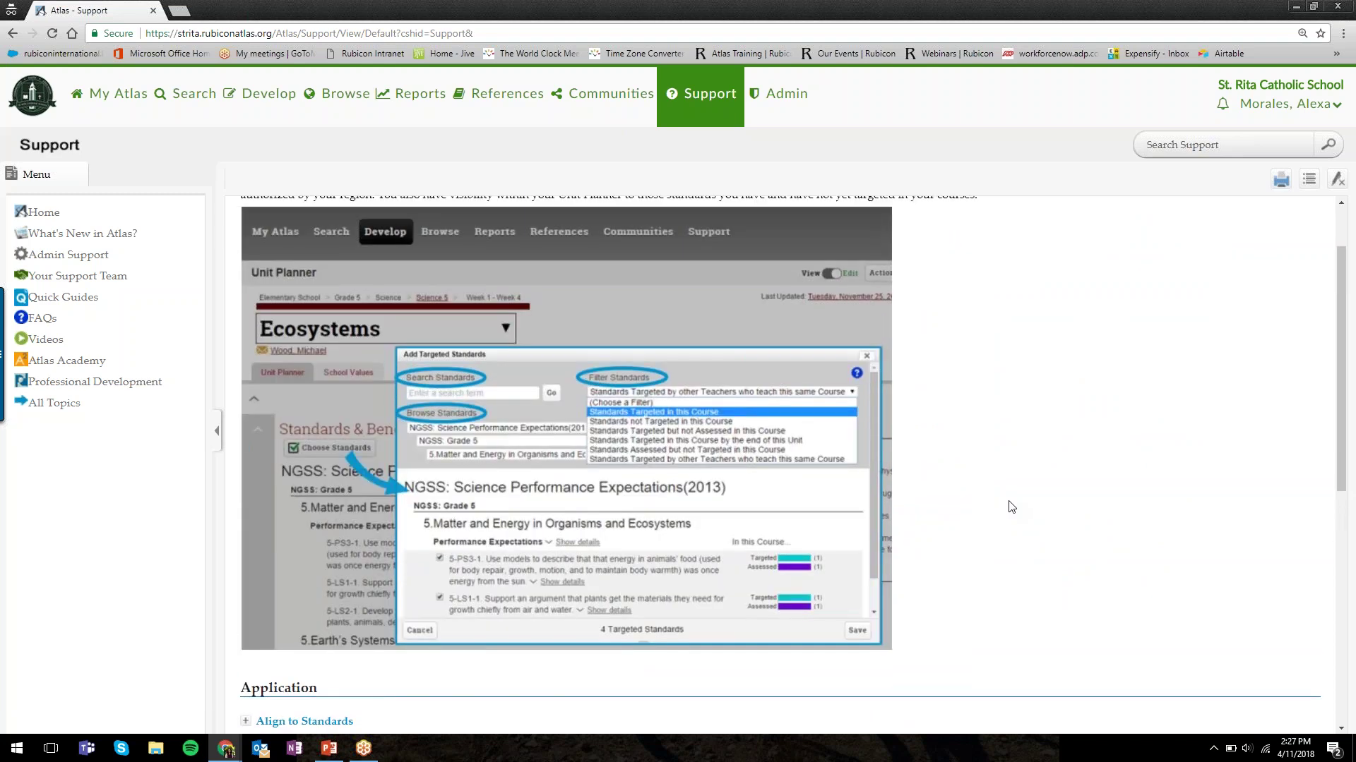
scroll(1011, 507, "down", 2)
scroll(592, 468, "down", 2)
scroll(325, 423, "down", 1)
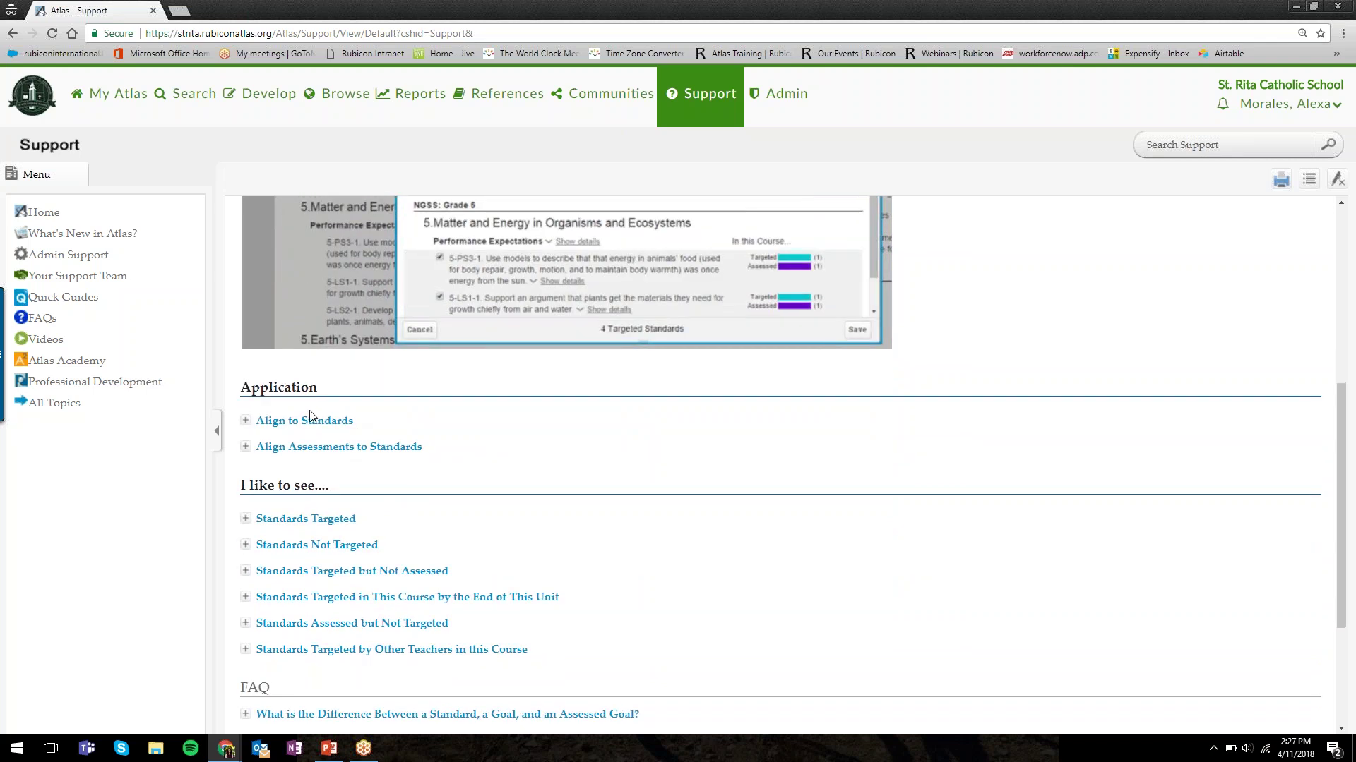
Step: Expand and collapse the Align to Standards, Align Assessments to Standards and Standards Targeted explanations
left_click(309, 419)
left_click(310, 421)
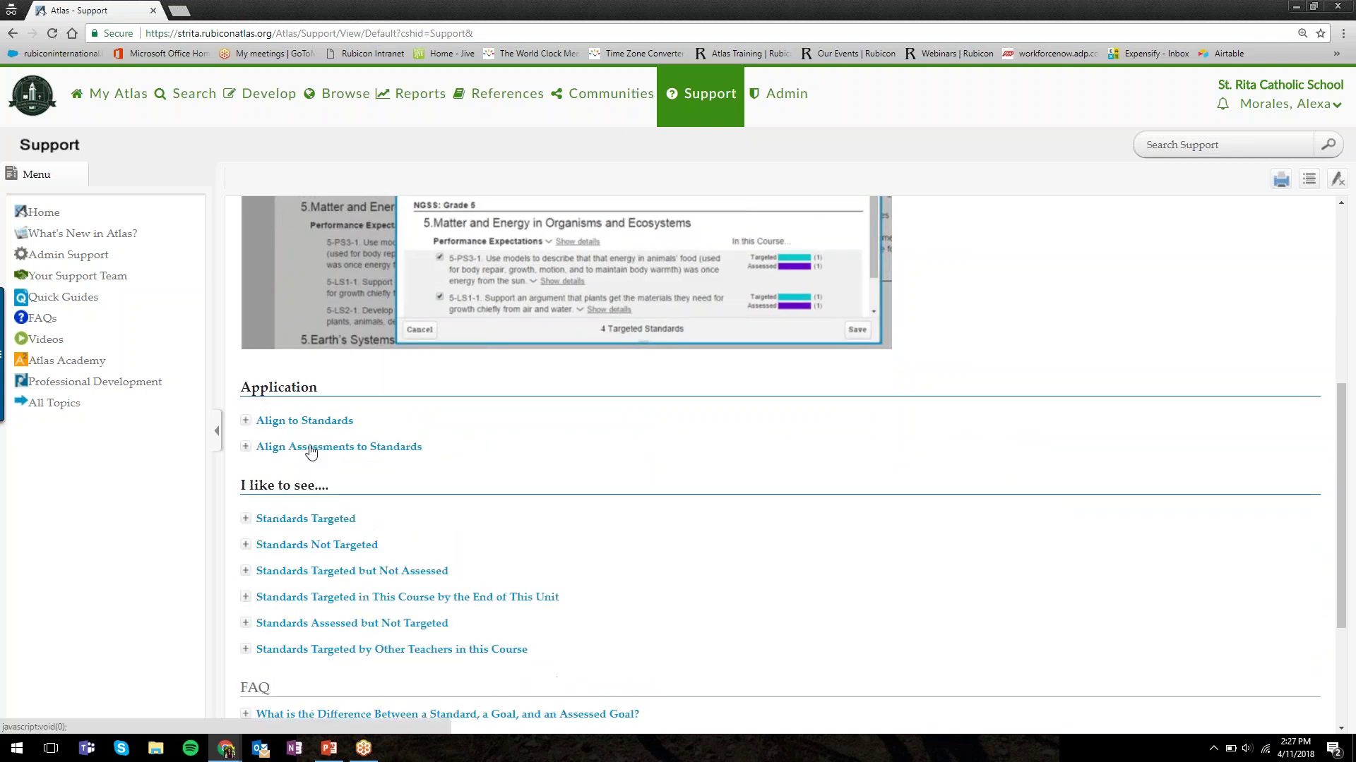
left_click(311, 447)
left_click(311, 449)
scroll(311, 452, "down", 2)
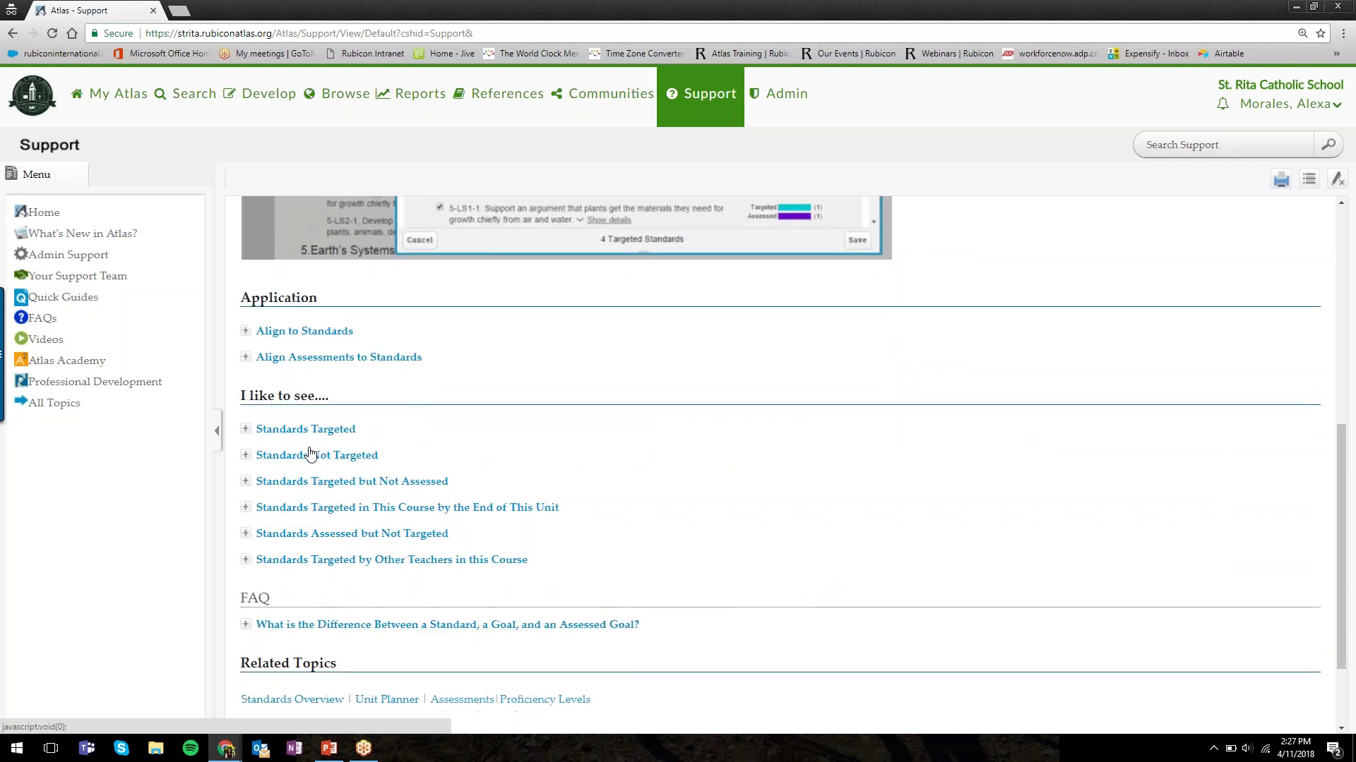
left_click(311, 431)
left_click(311, 432)
scroll(316, 477, "up", 7)
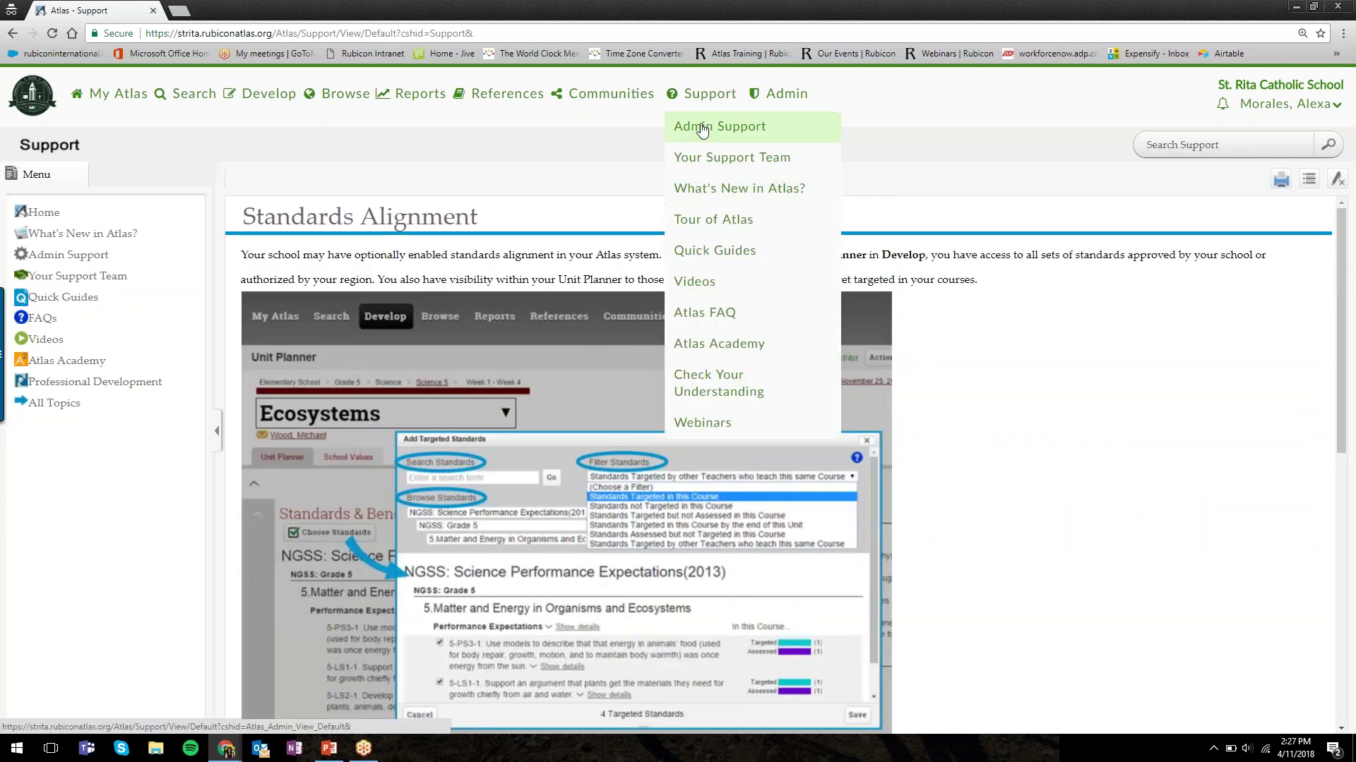
left_click(703, 283)
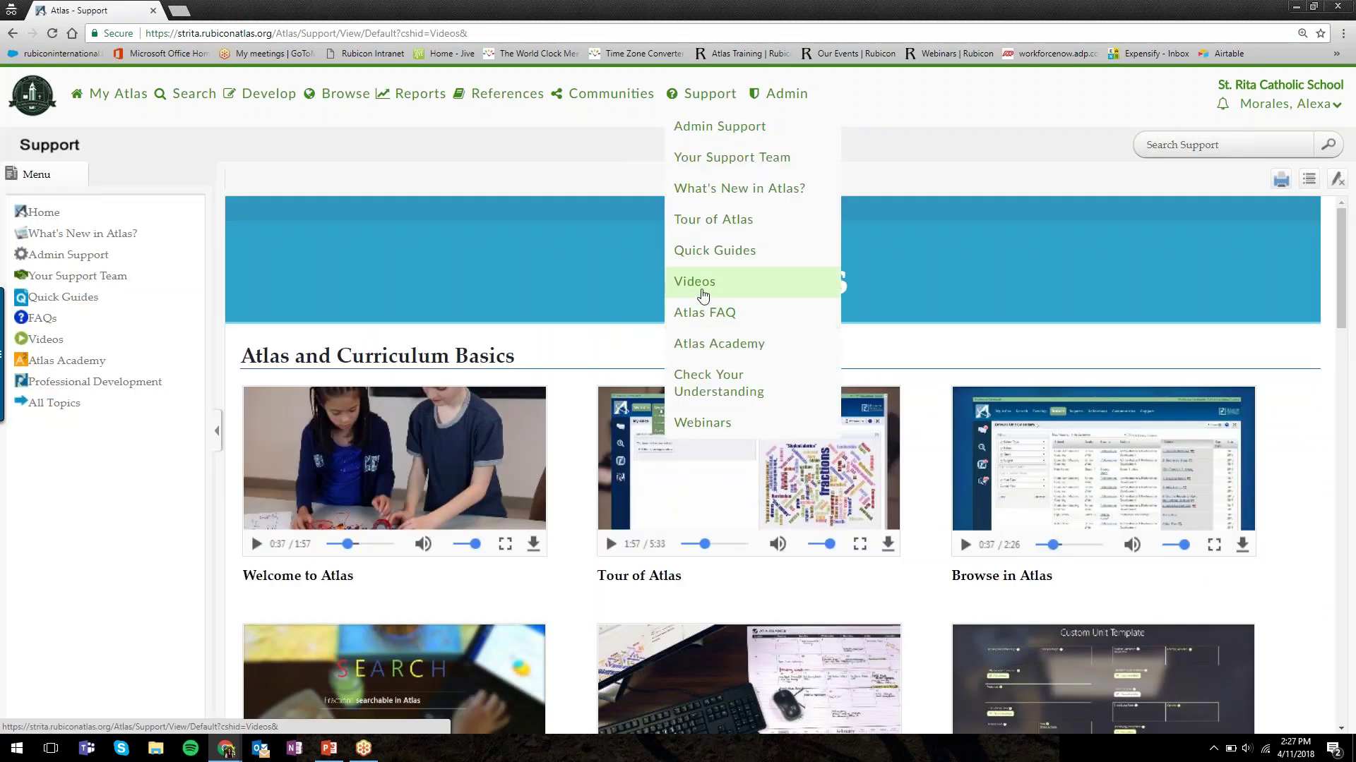
left_click(718, 253)
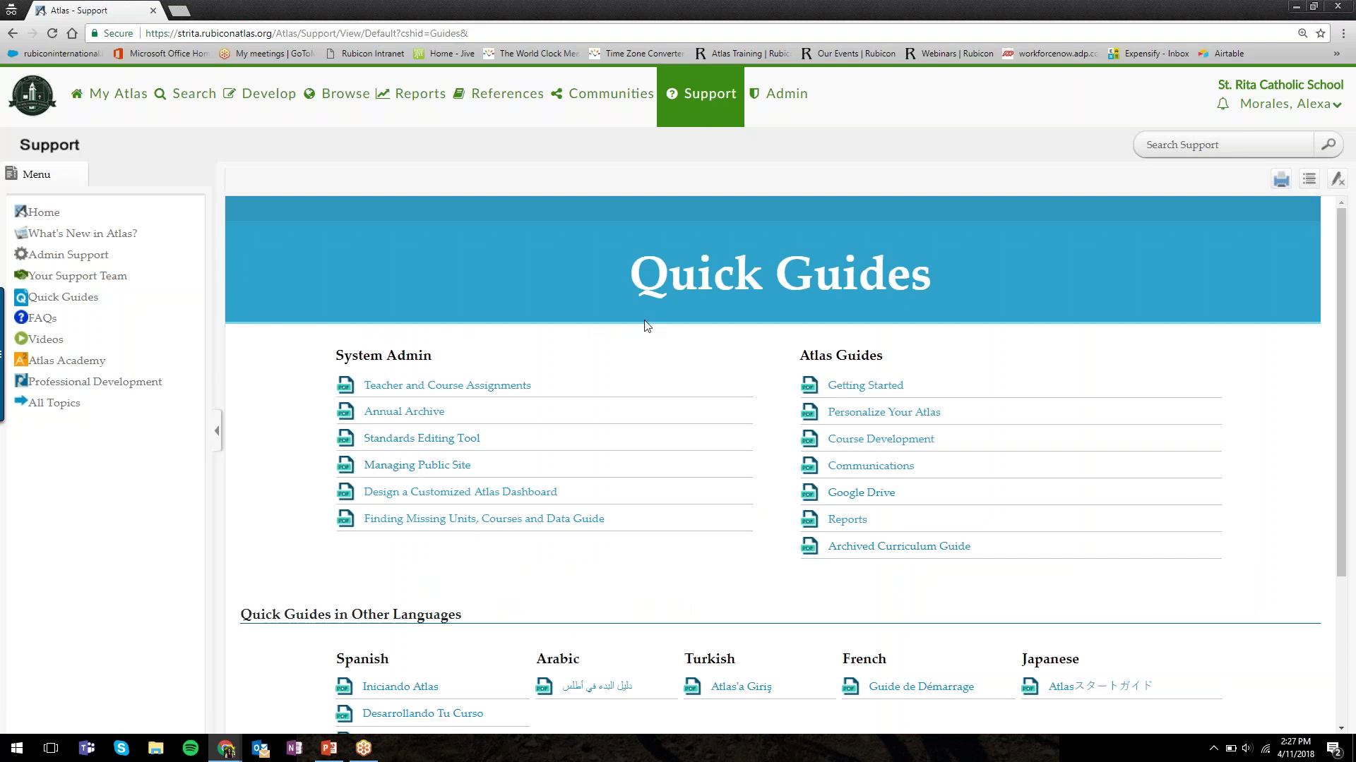
mouse_move(702, 93)
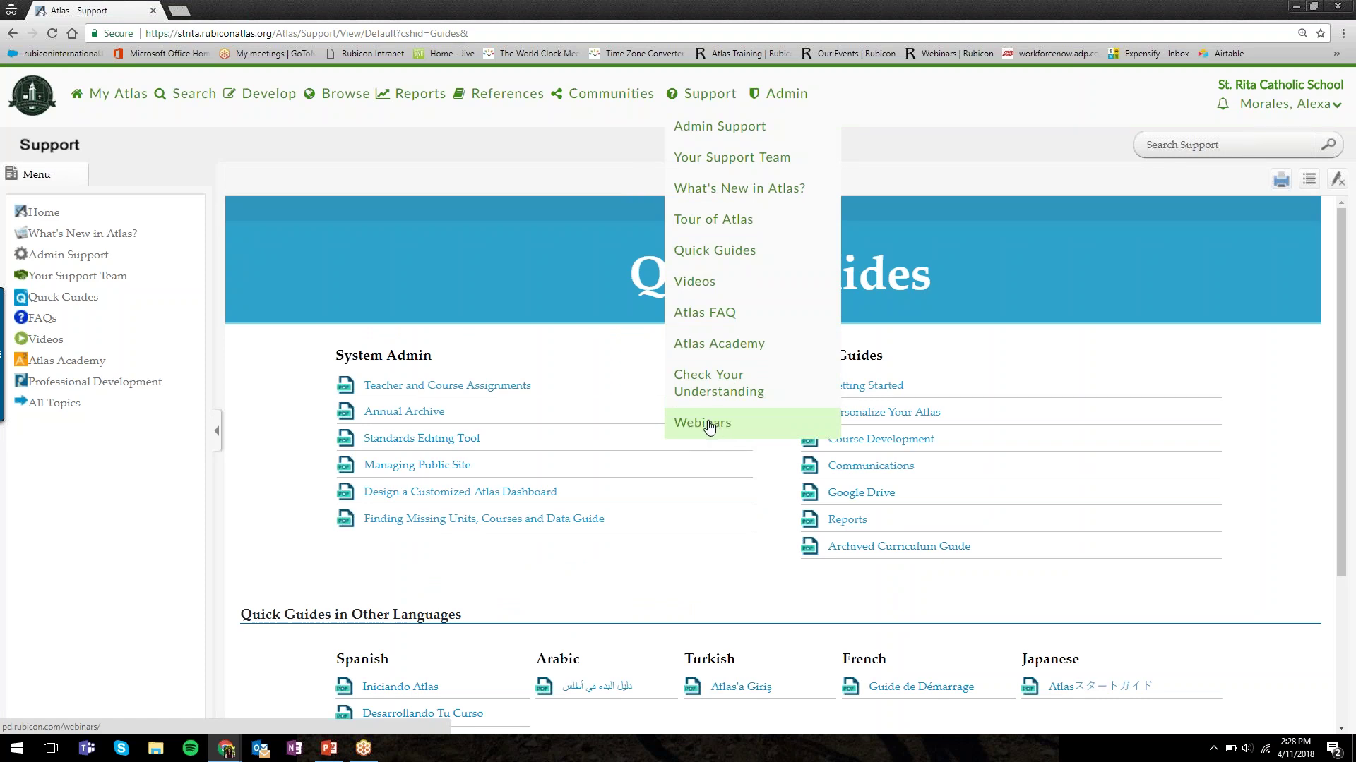
left_click(732, 427)
mouse_move(498, 93)
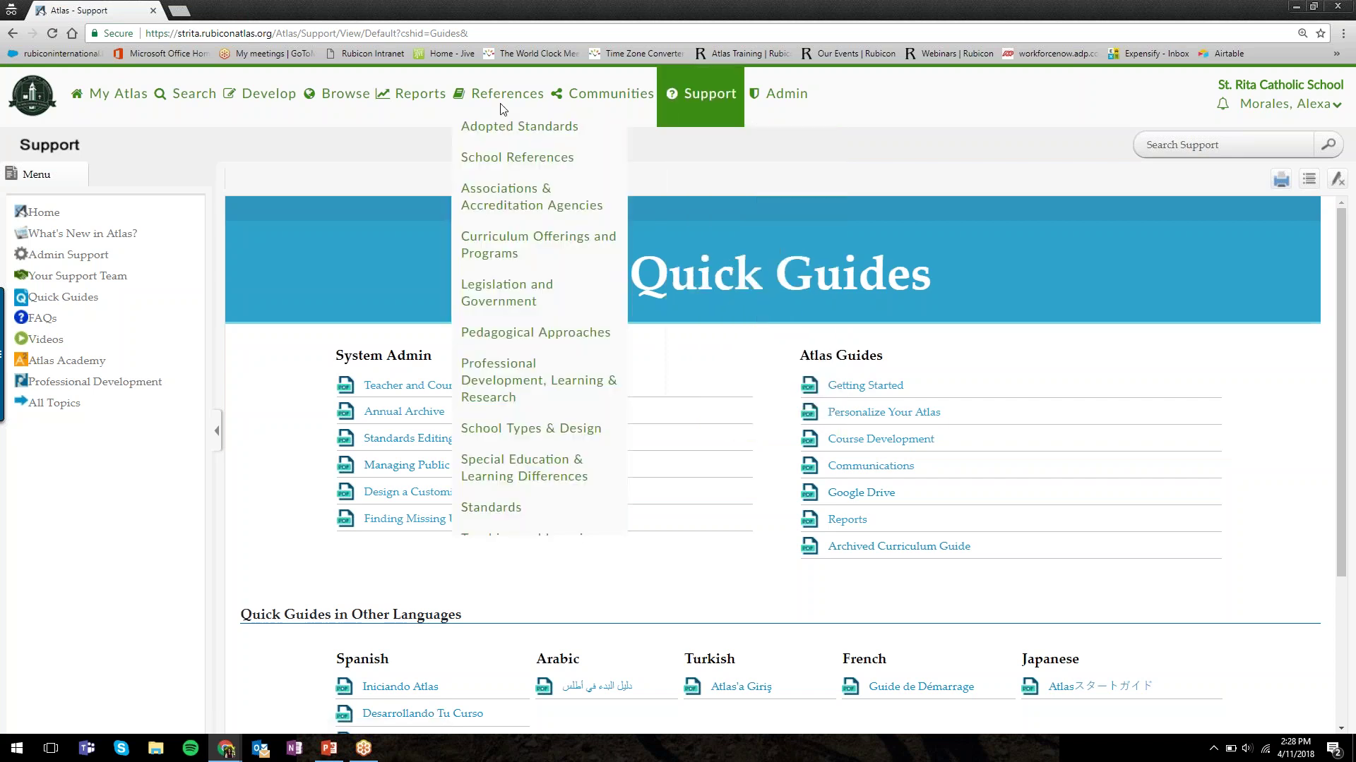
Step: Load the School References page from the References menu
left_click(507, 159)
mouse_move(499, 152)
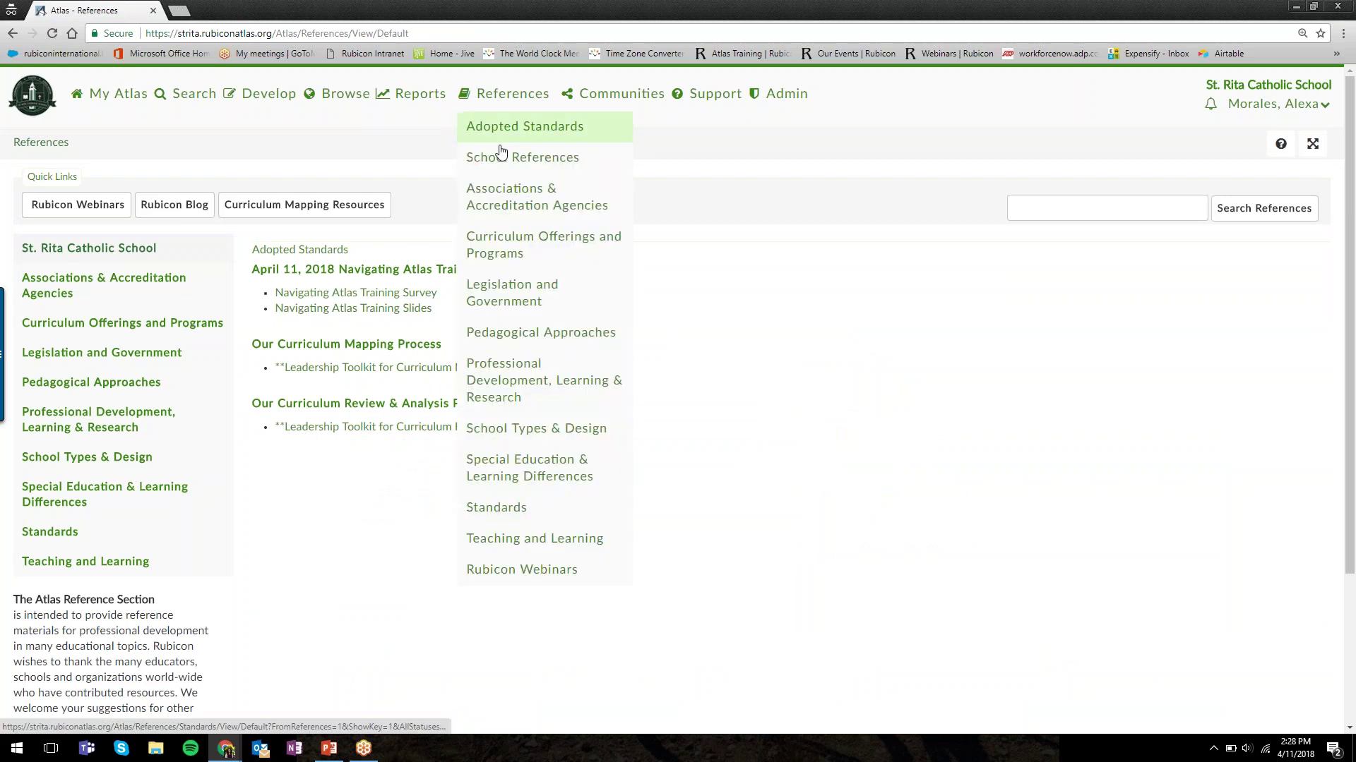
left_click(544, 167)
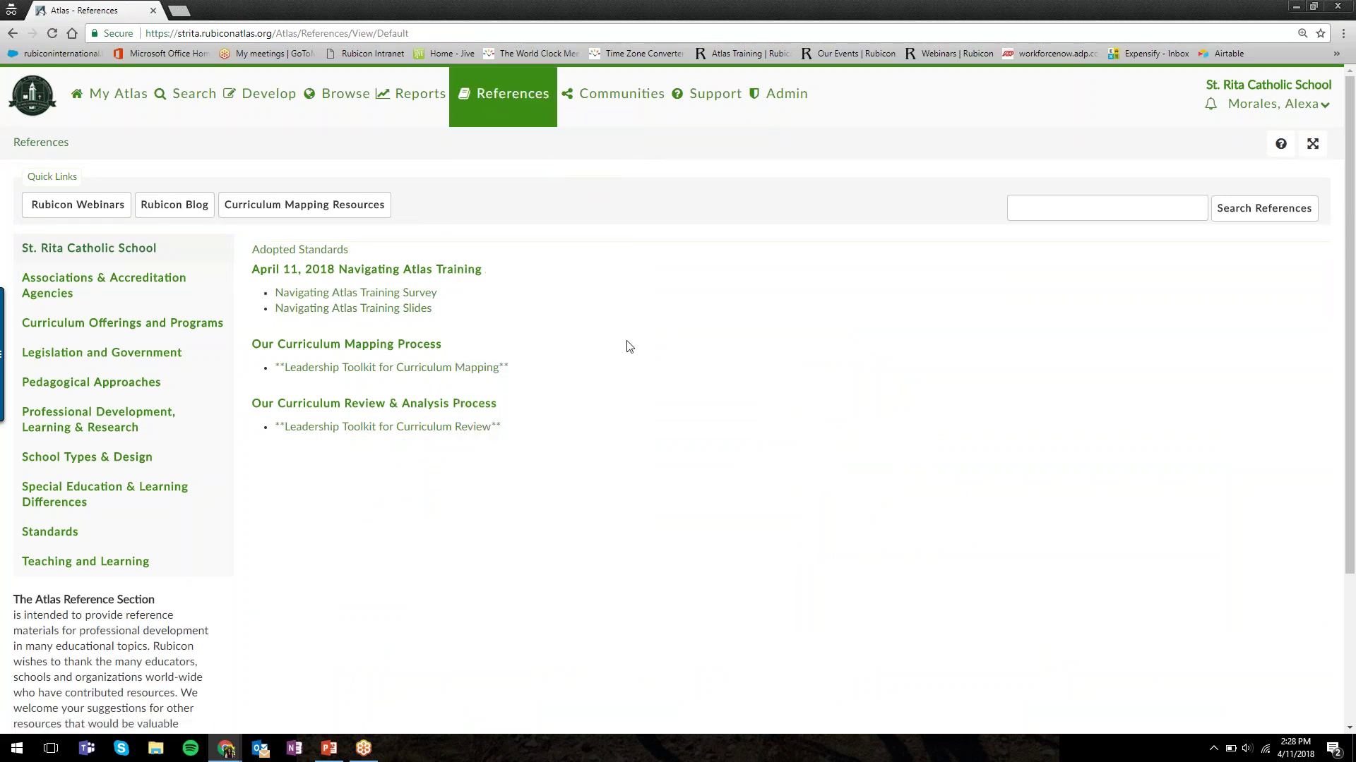
mouse_move(527, 108)
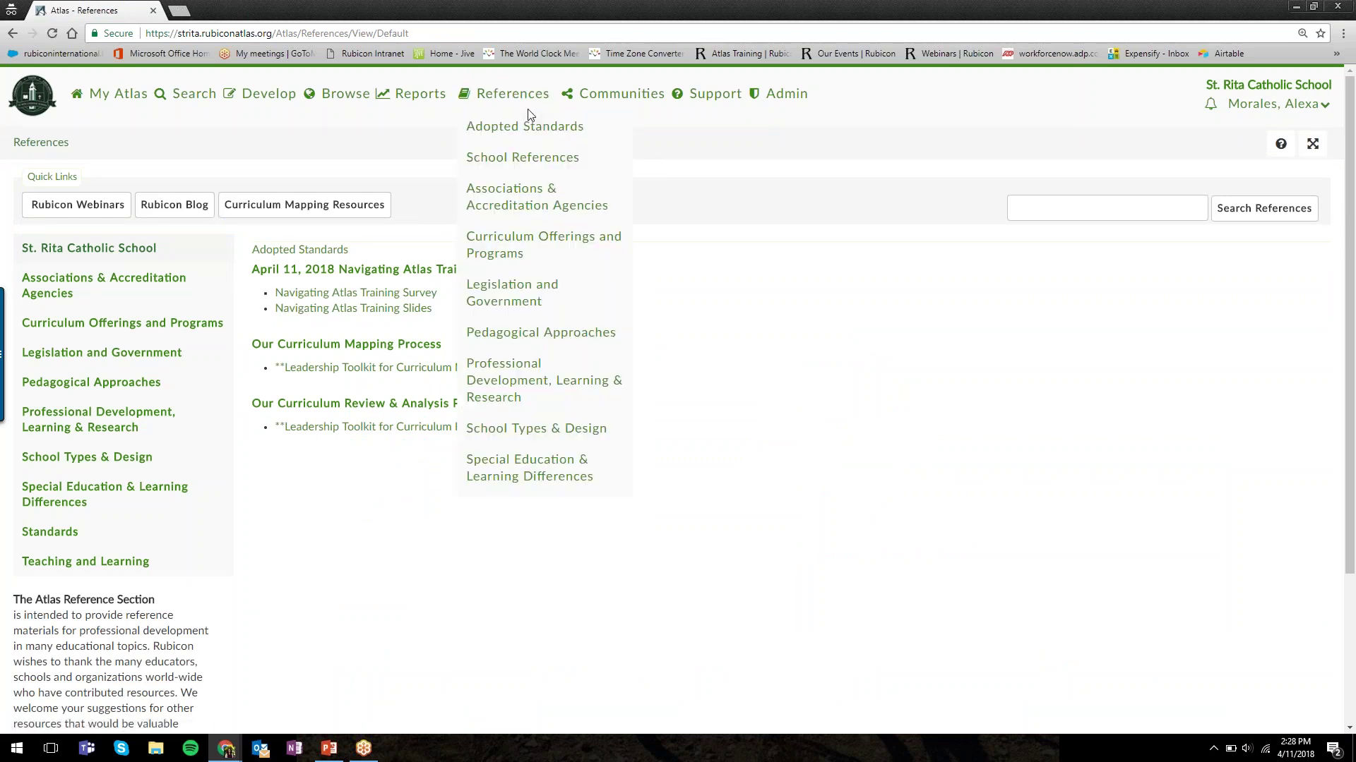
left_click(598, 169)
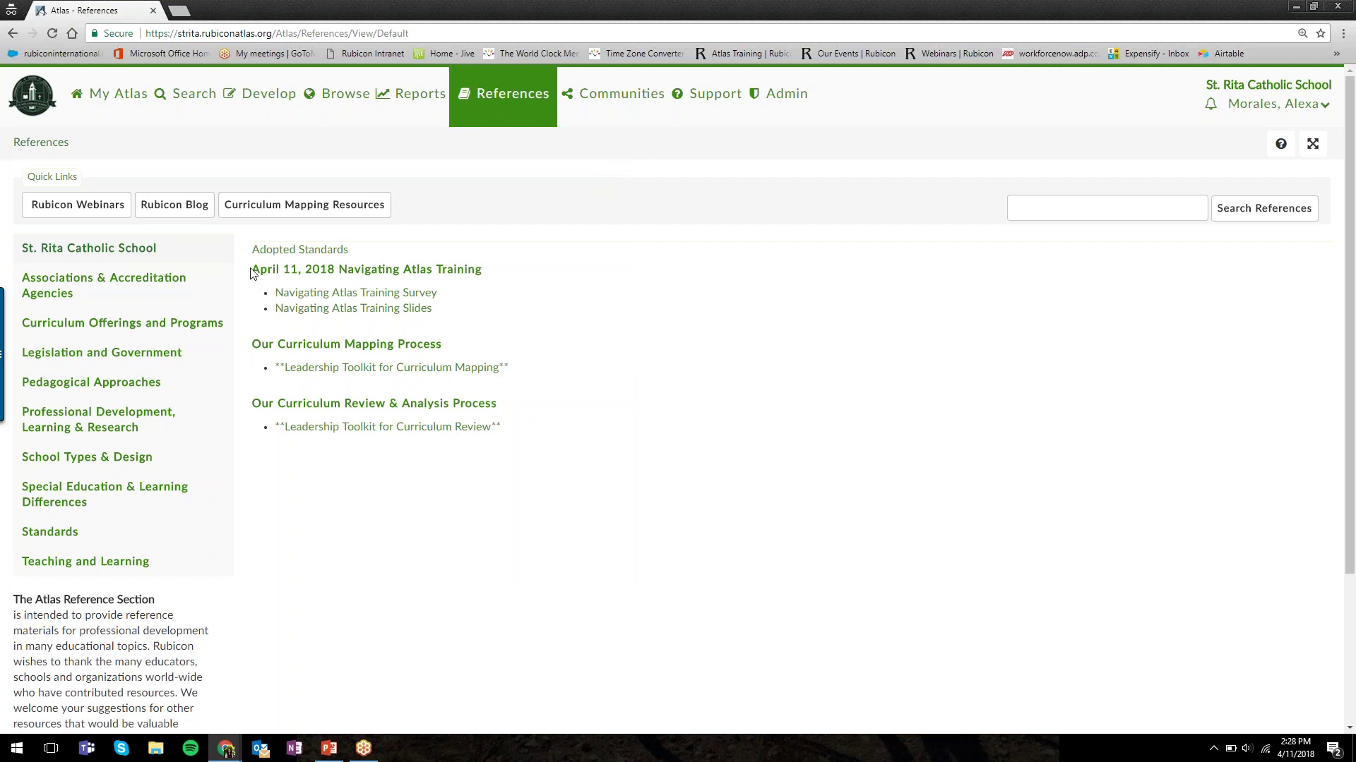
Step: Highlight the April 11, 2018 Navigating Atlas Training heading and the Training Survey link text
left_click_drag(253, 270, 523, 274)
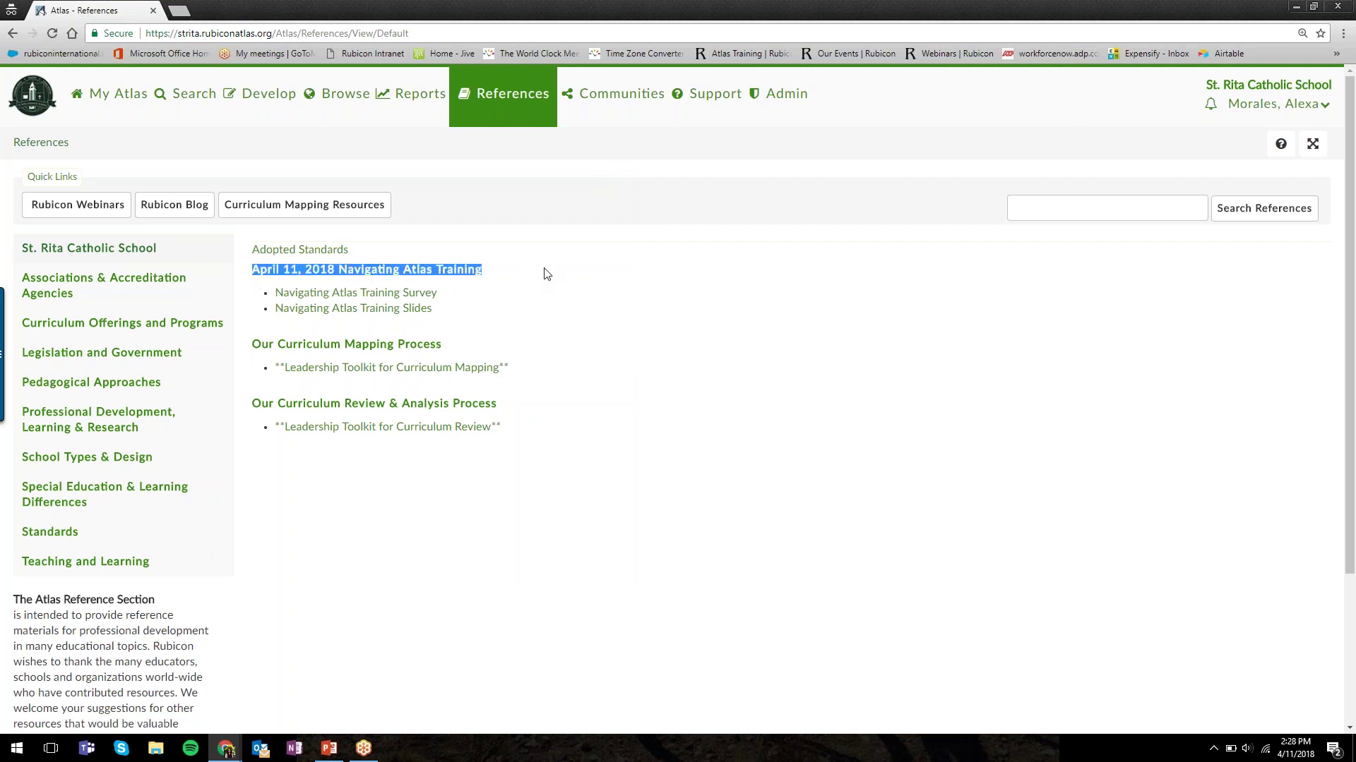
triple_click(409, 274)
left_click(409, 274)
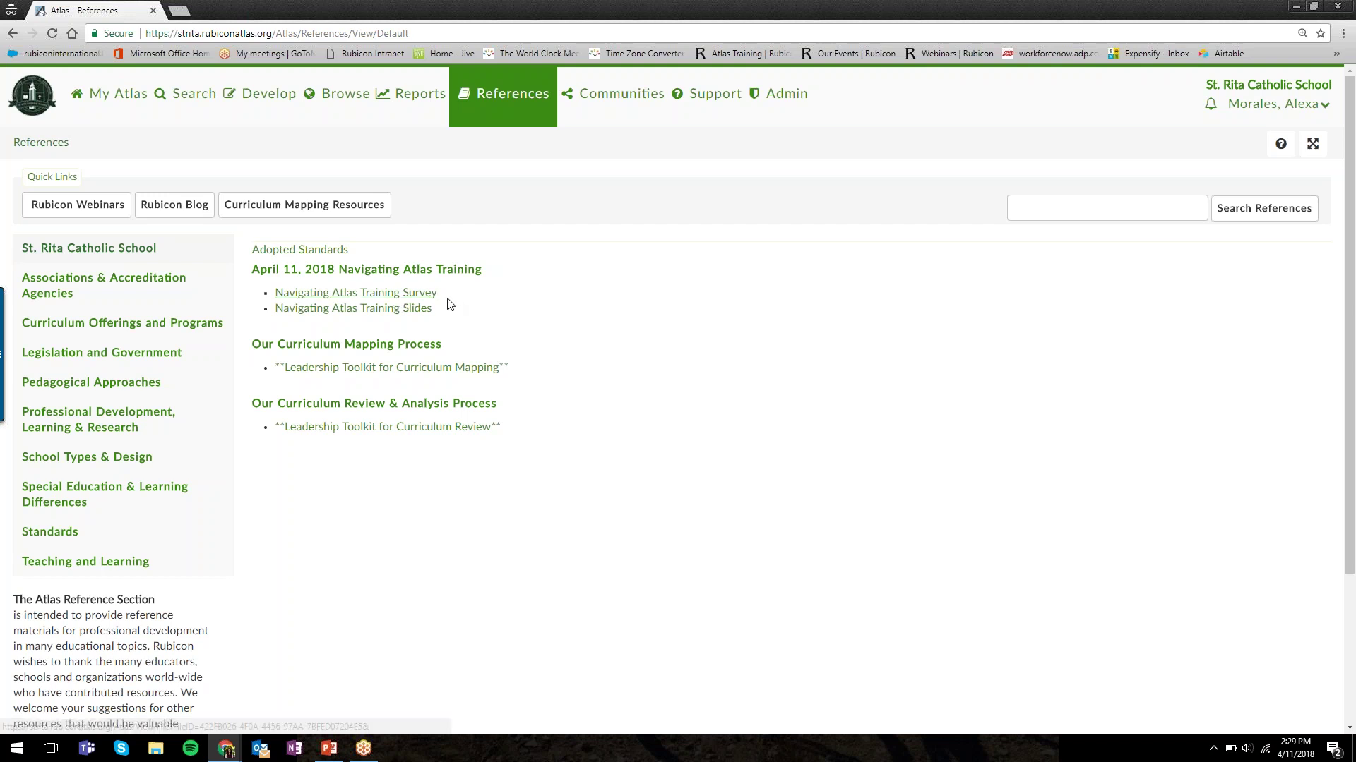
left_click_drag(448, 302, 276, 293)
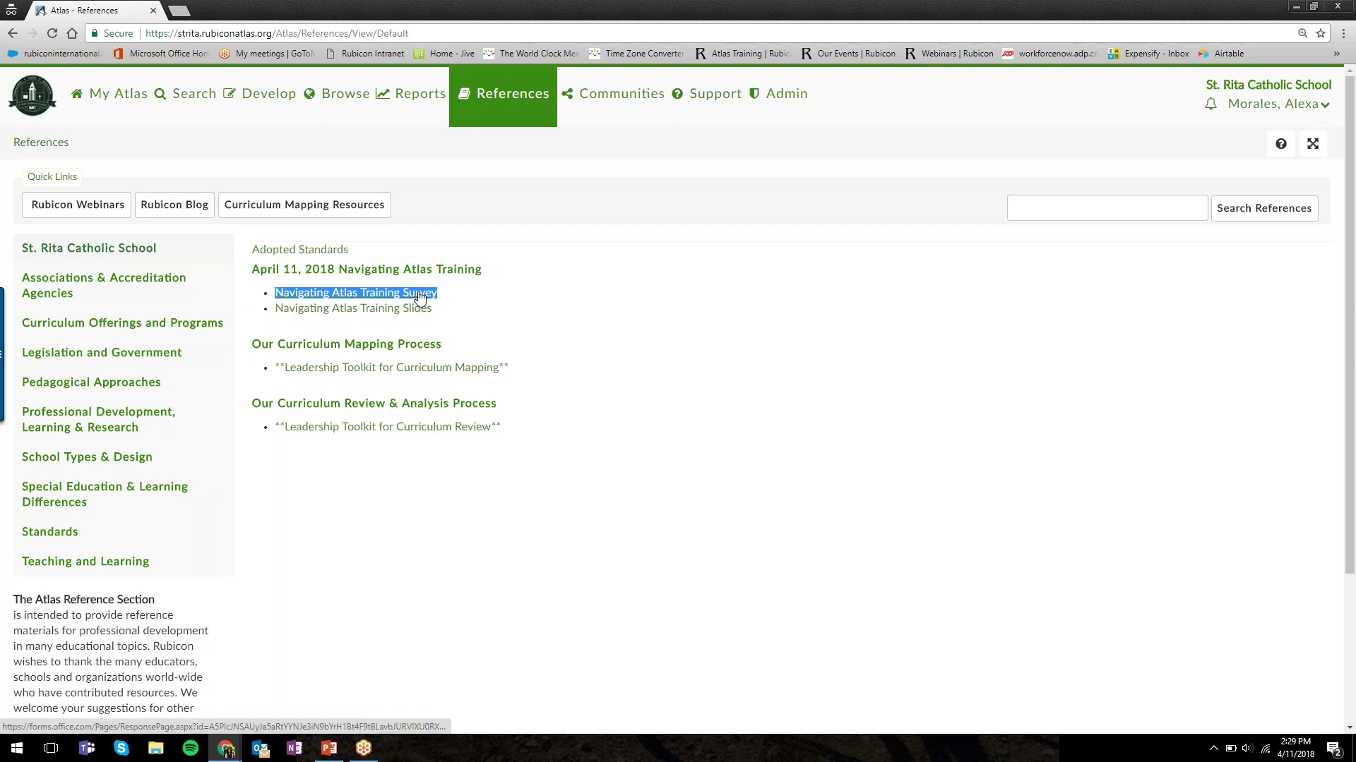
left_click(469, 300)
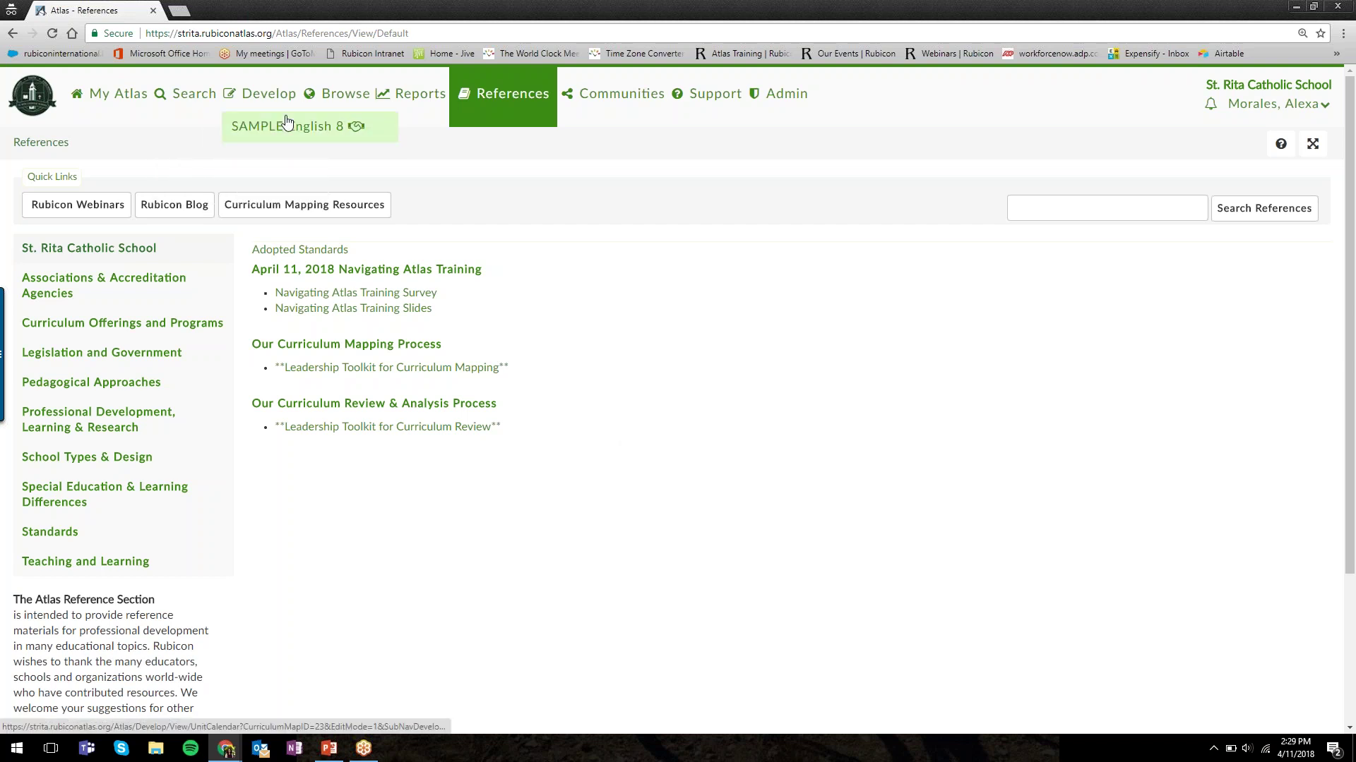
Step: Pin the SAMPLE English 8 unit 'Stargirl: Are You a Snowflake?' to My Atlas and view the dashboard
left_click(286, 121)
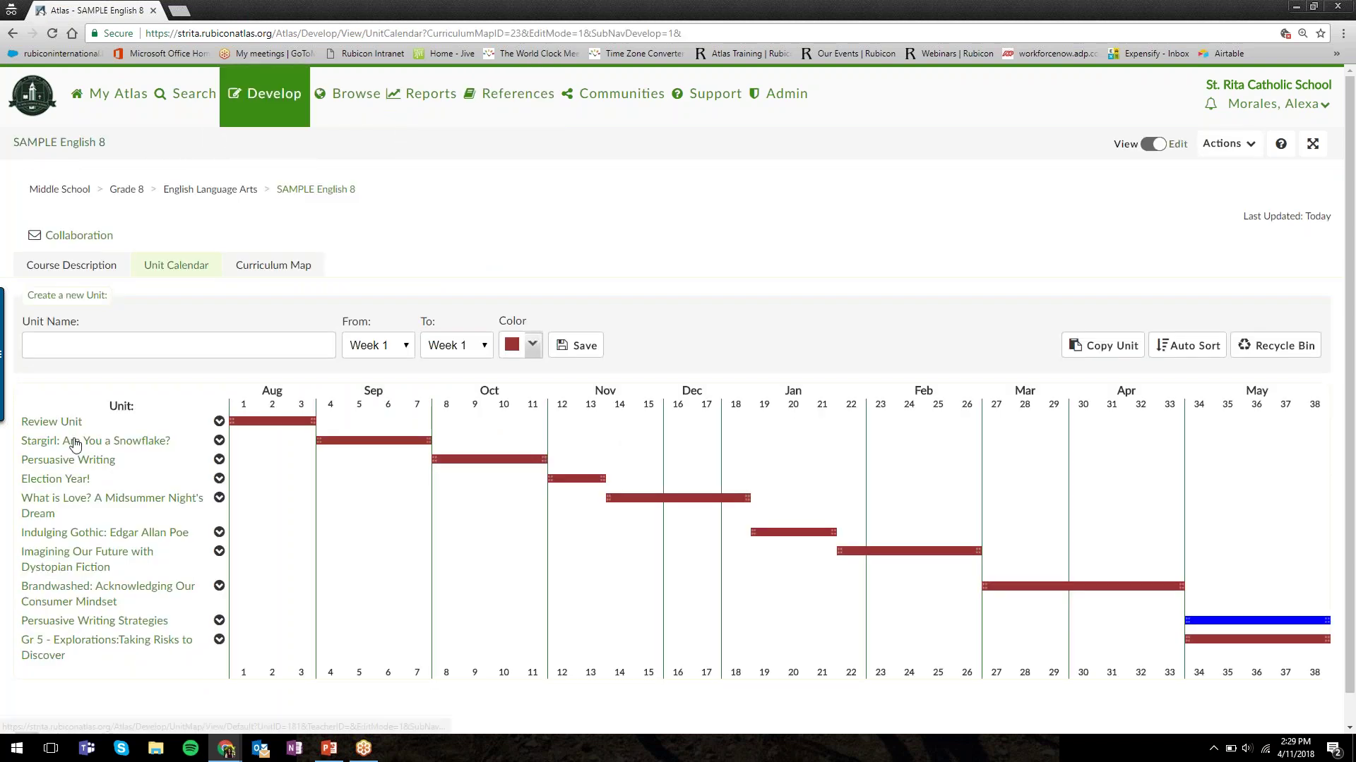
left_click(73, 441)
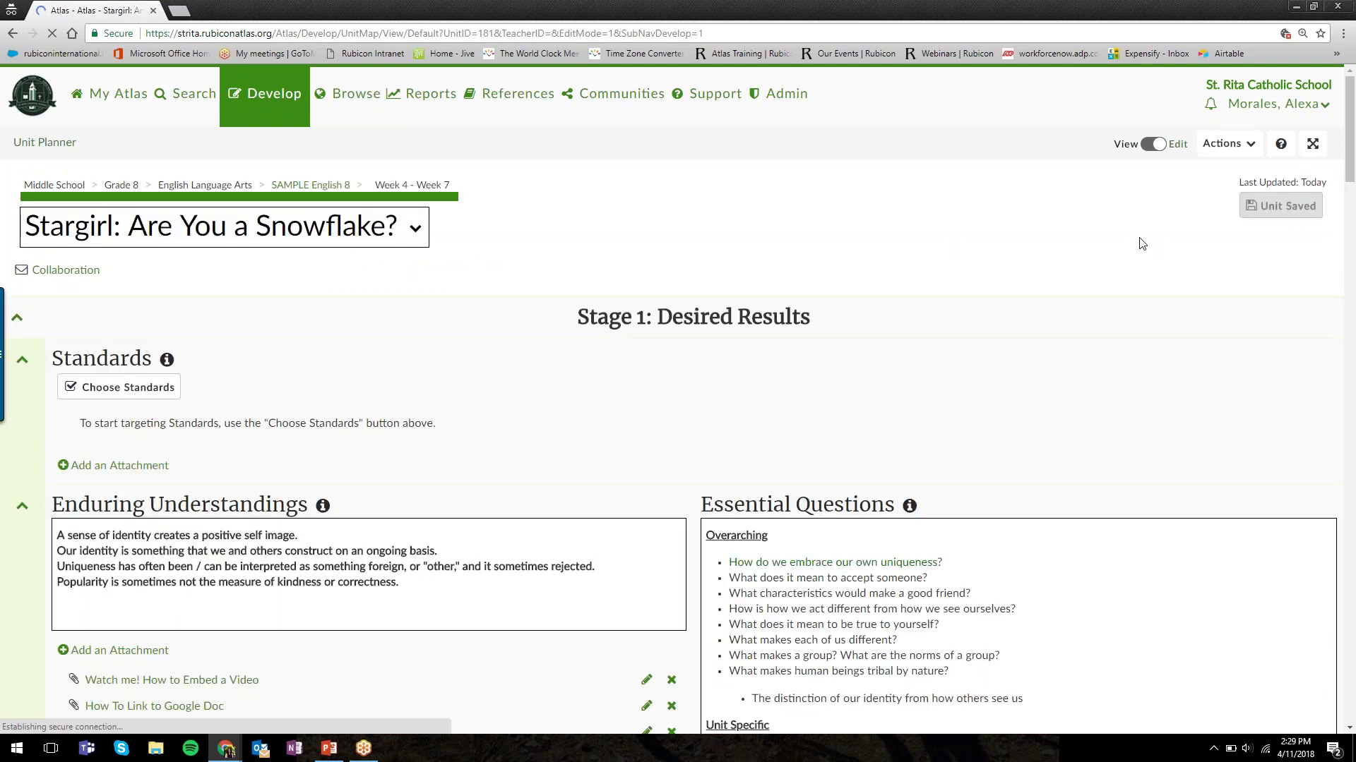
mouse_move(1229, 144)
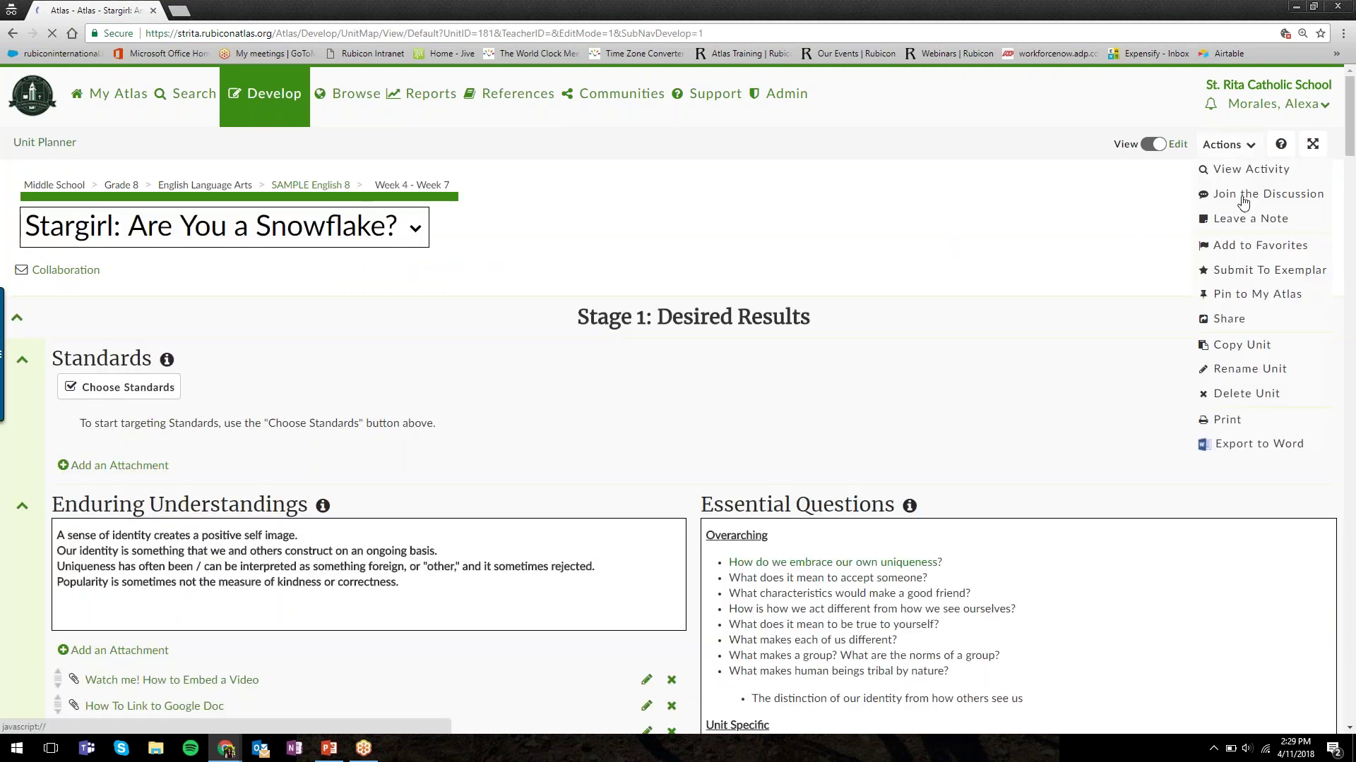
left_click(1291, 302)
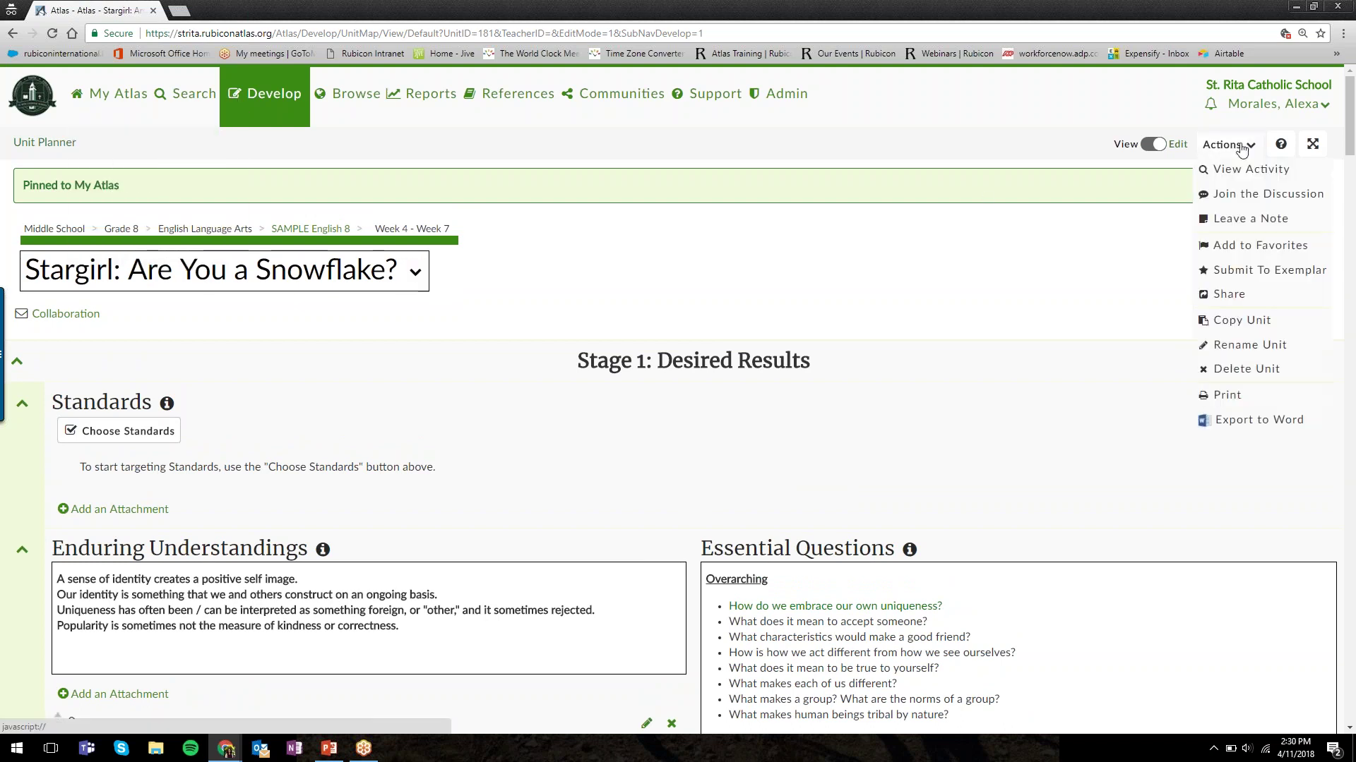
left_click(1239, 302)
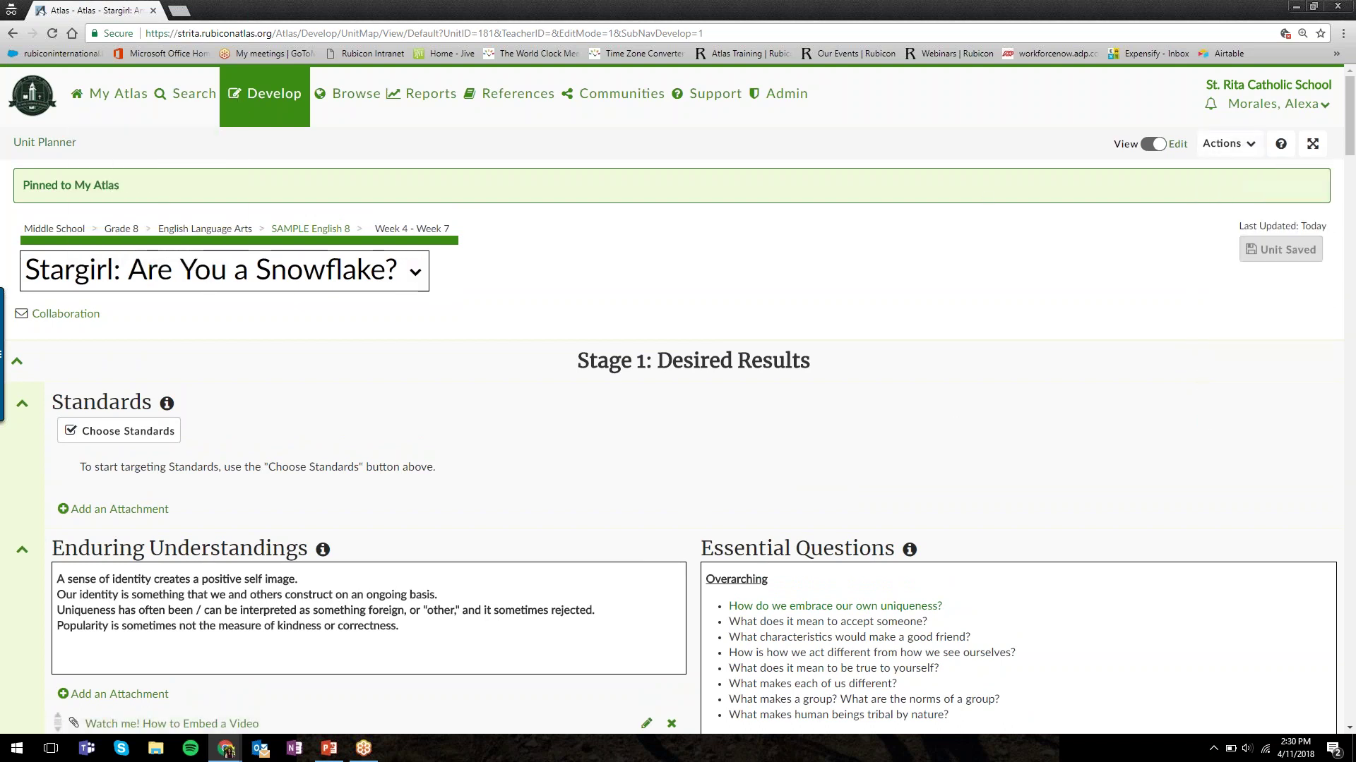
left_click(141, 125)
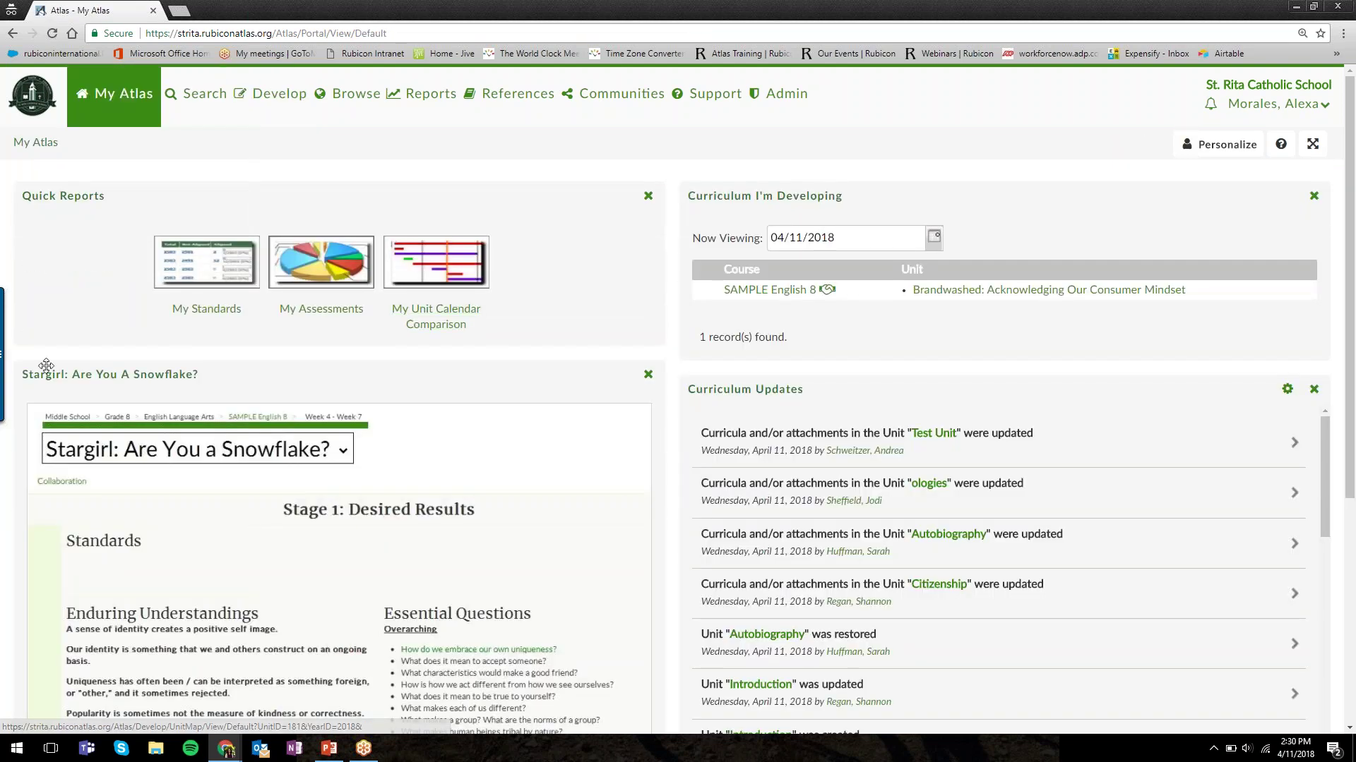
scroll(197, 421, "down", 1)
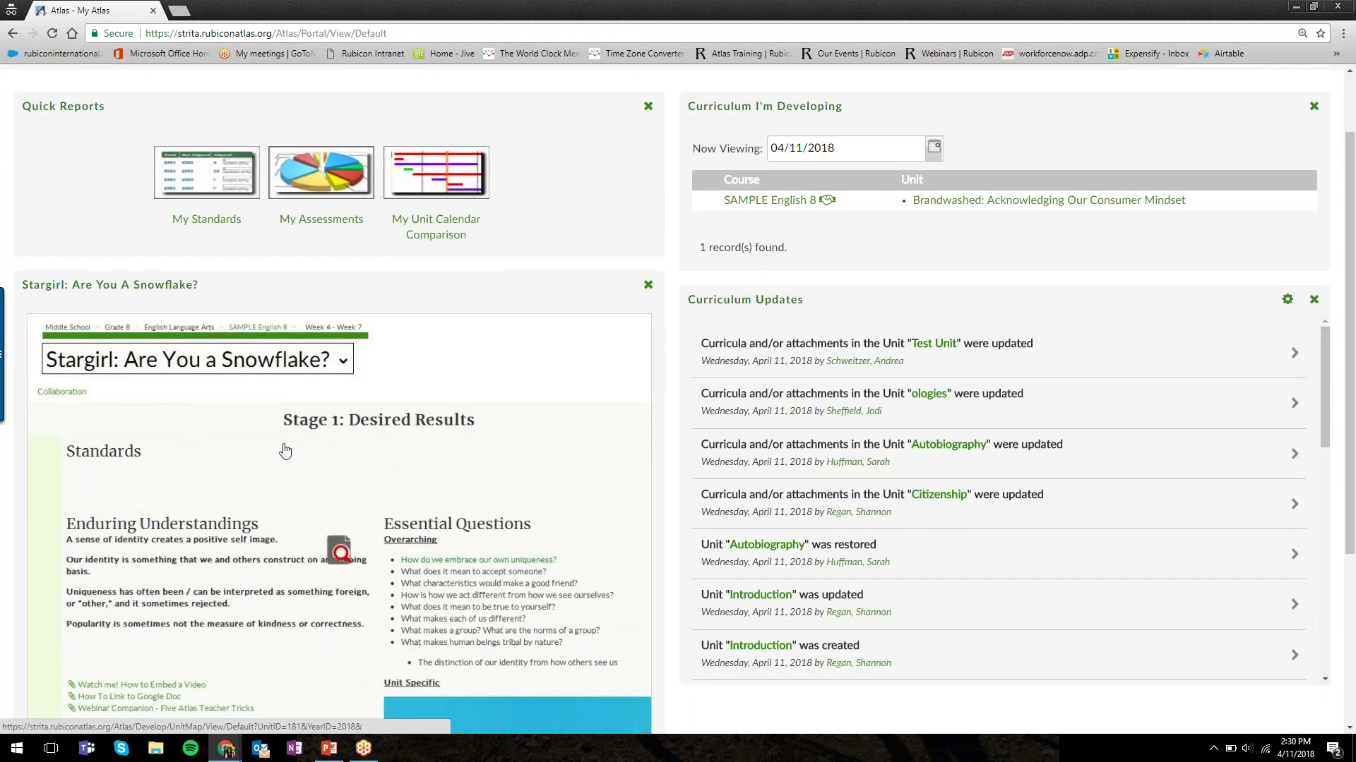
left_click(285, 449)
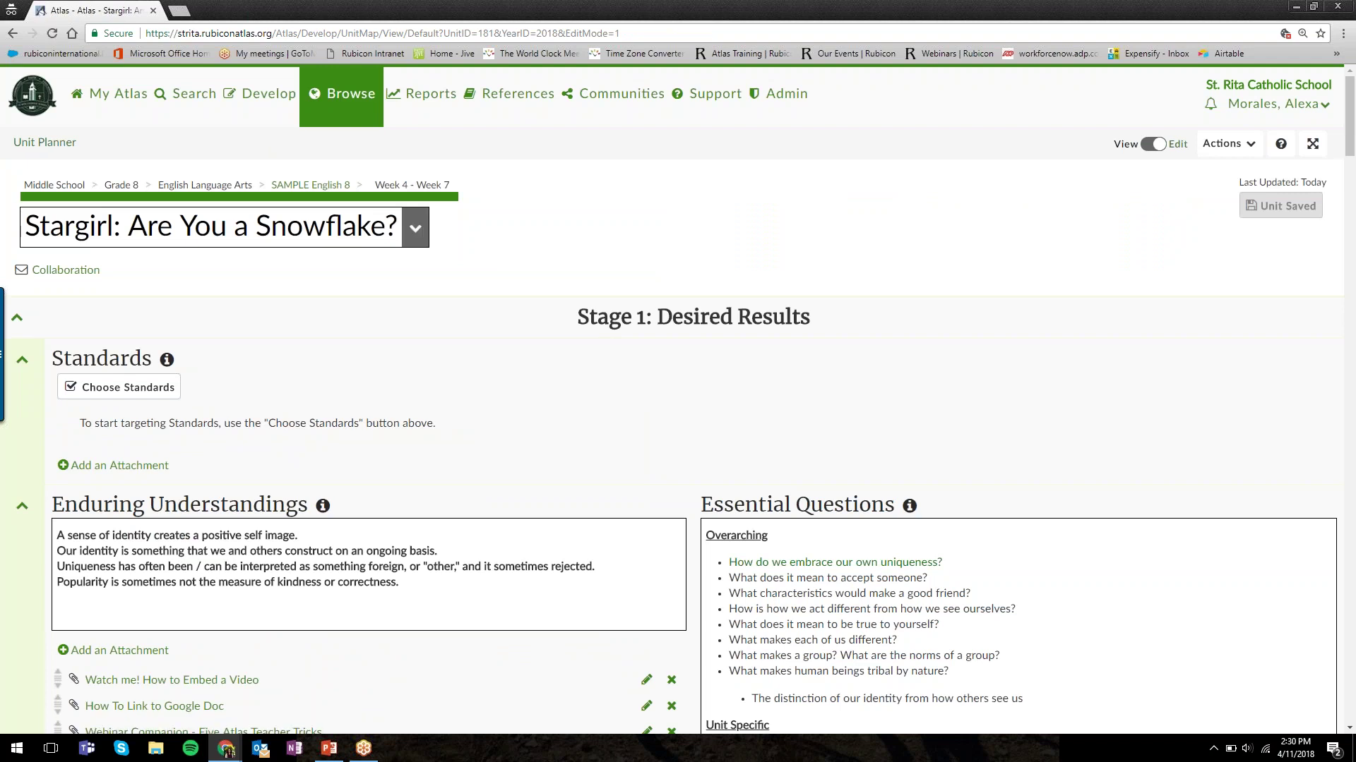
mouse_move(117, 93)
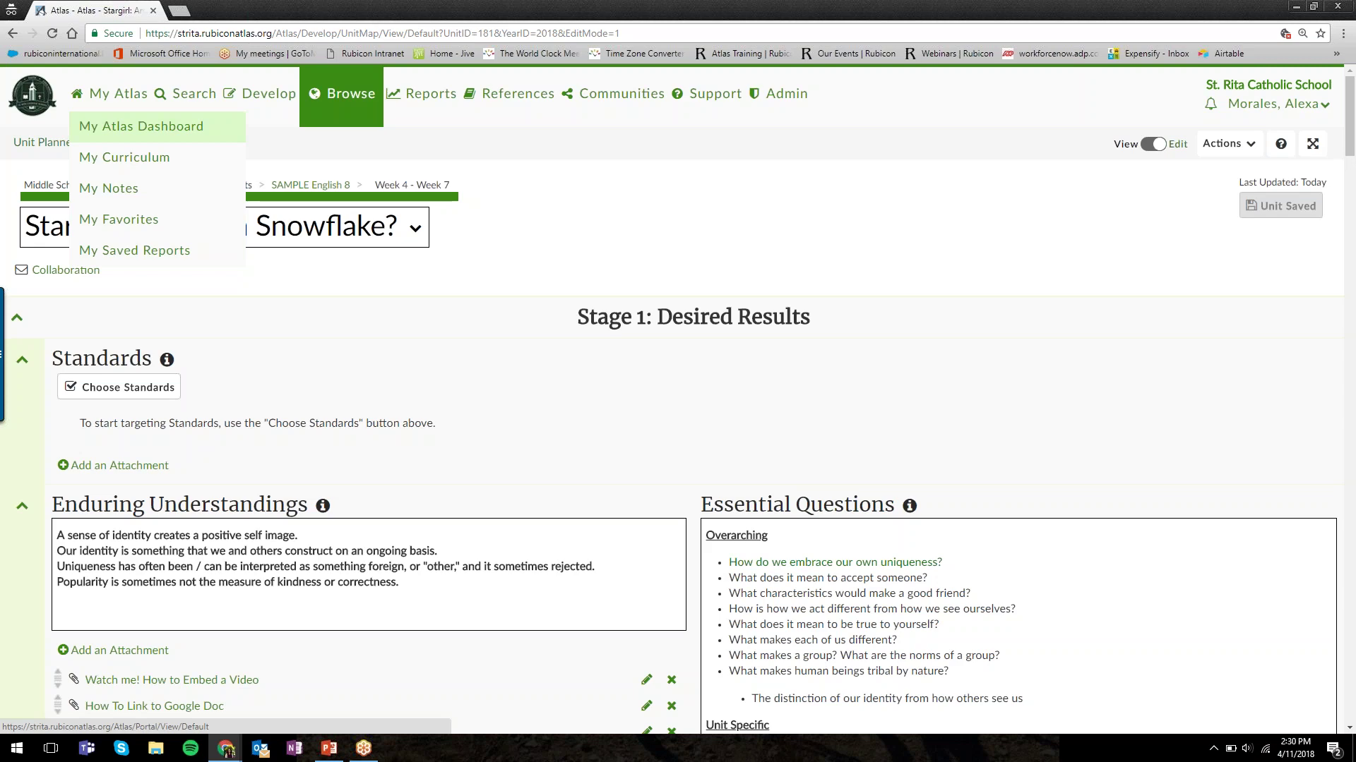
left_click(142, 126)
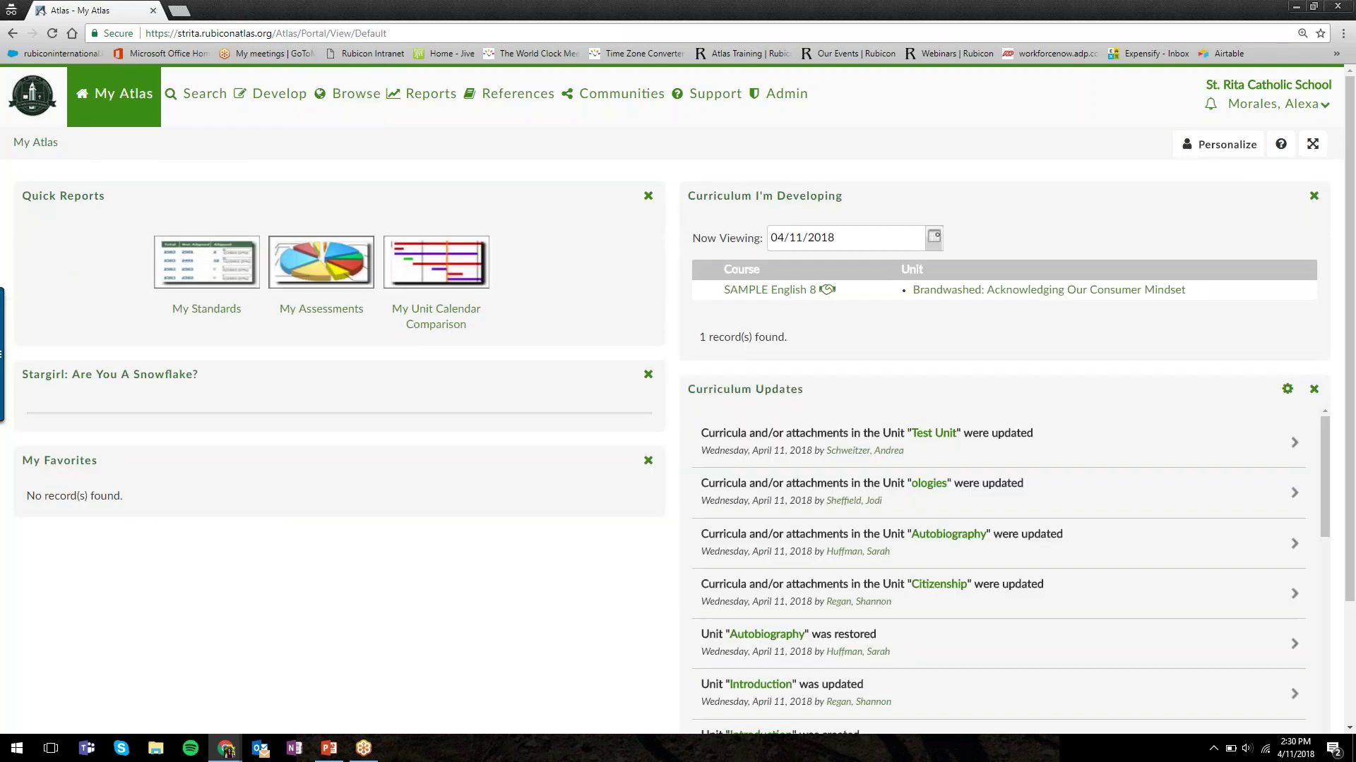
scroll(265, 484, "down", 1)
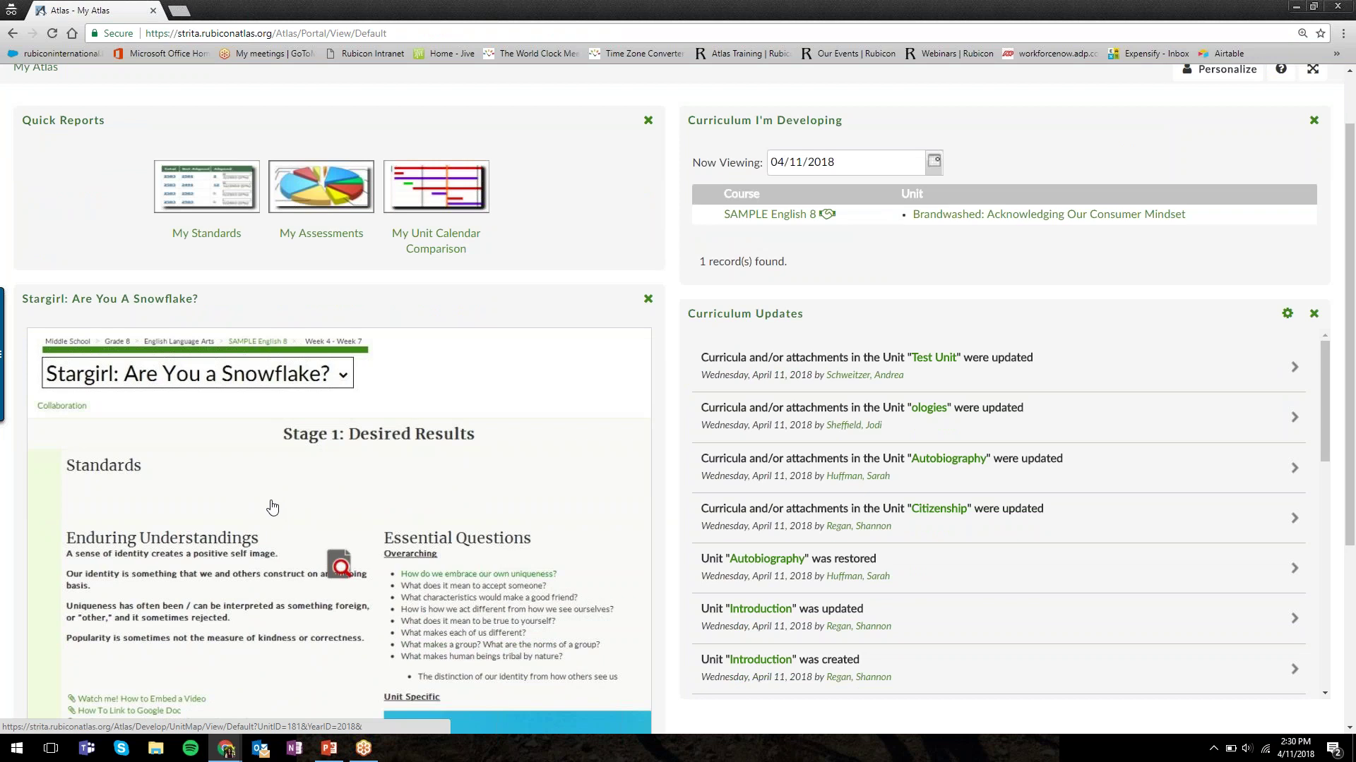
scroll(272, 507, "up", 1)
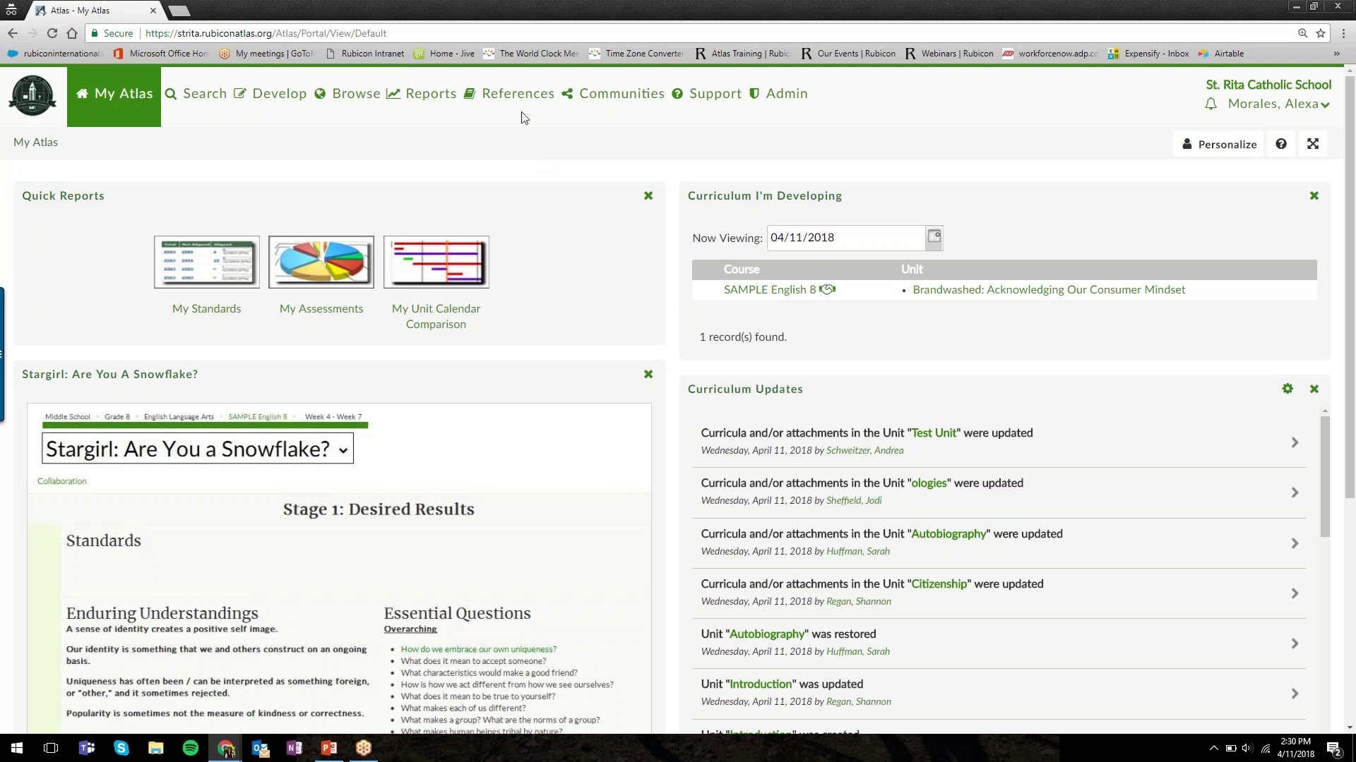
Step: Return to the School References page listing the Navigating Atlas Training materials
mouse_move(524, 113)
left_click(563, 159)
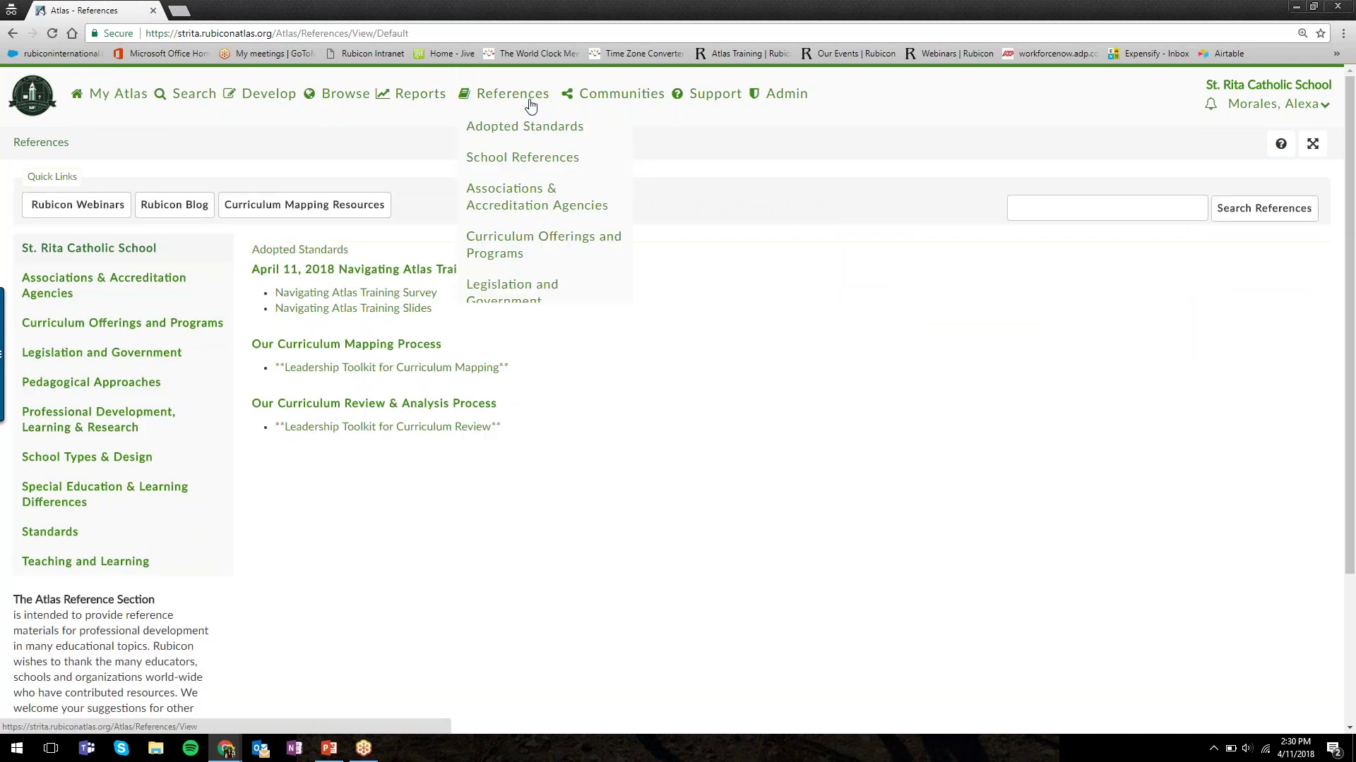